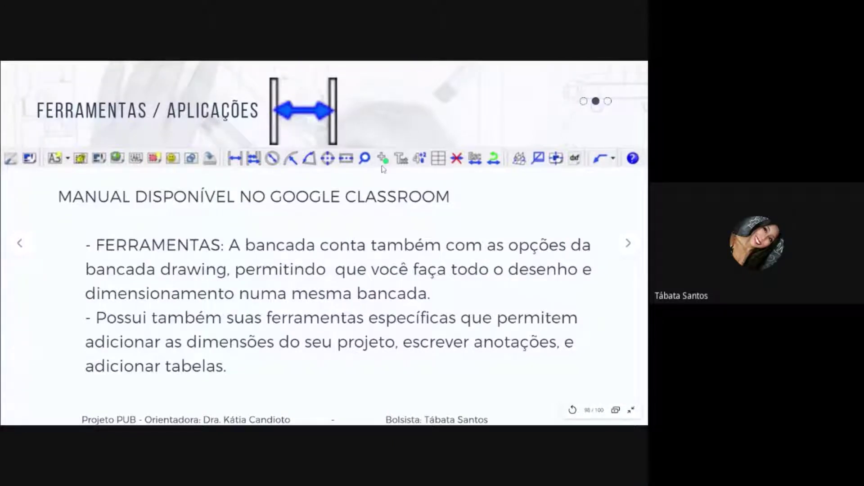
key(Right)
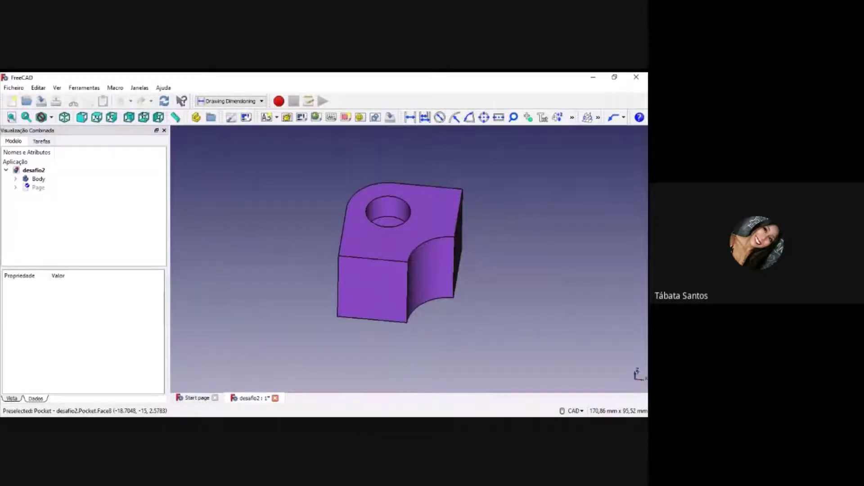
scroll(443, 245, up, 3)
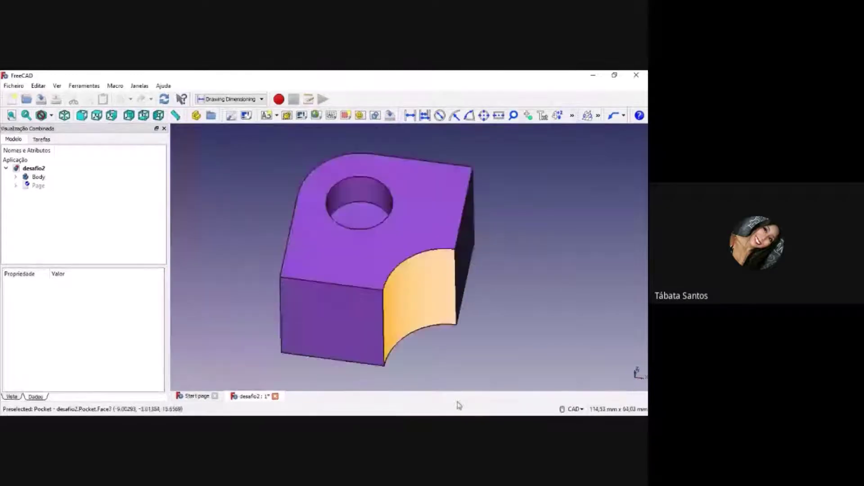
middle_drag(482, 261, 457, 253)
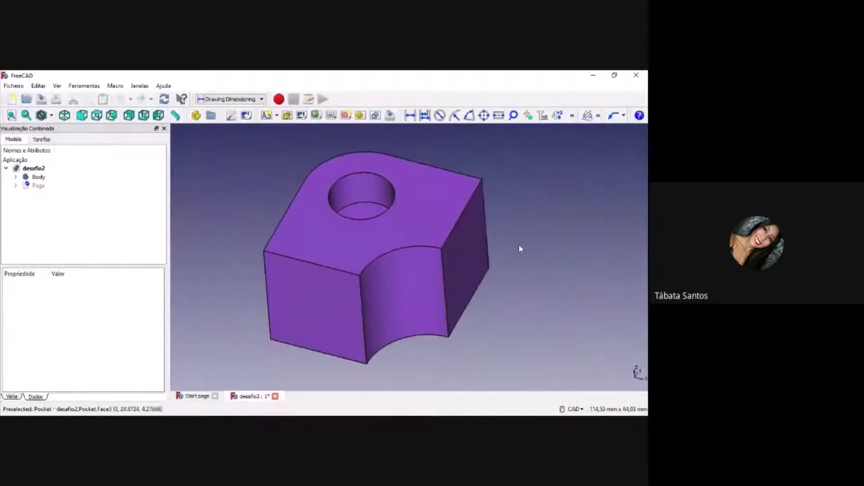
Switch from the Drawing Dimensioning workbench to the Drawing workbench
click(230, 99)
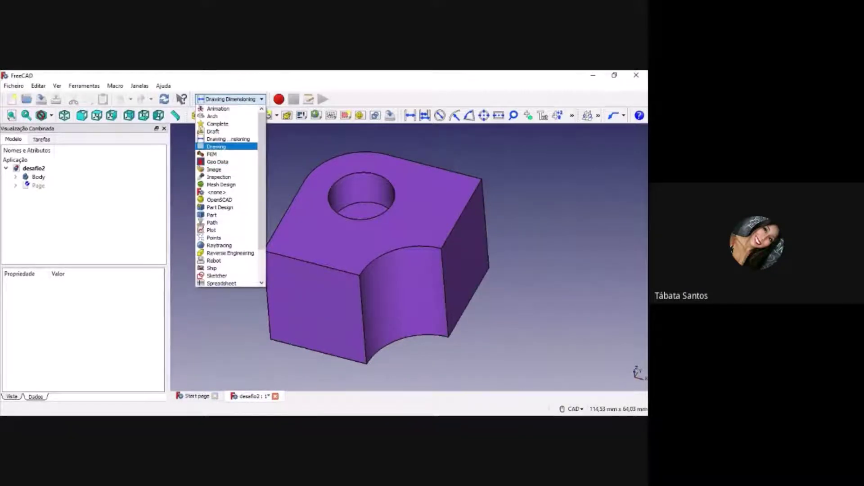
click(501, 228)
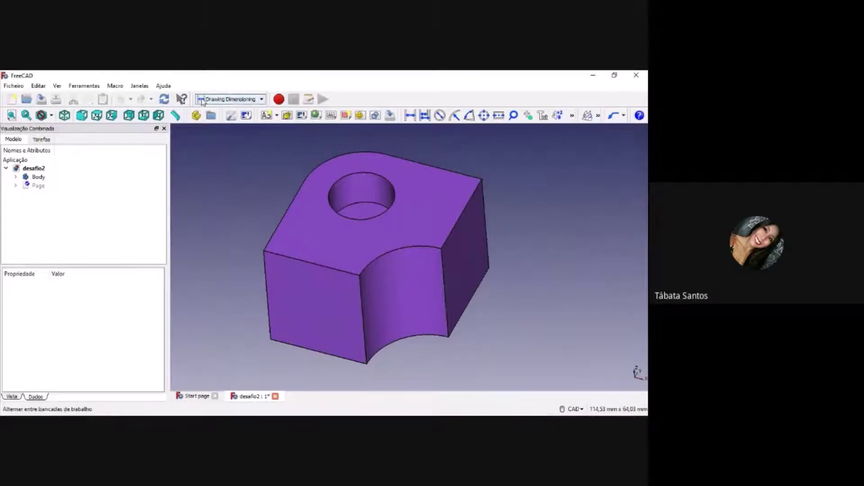
click(260, 100)
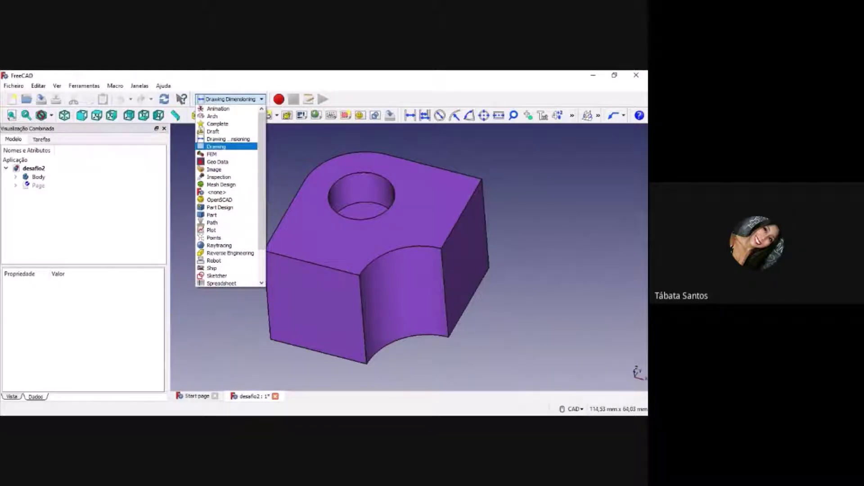
click(218, 147)
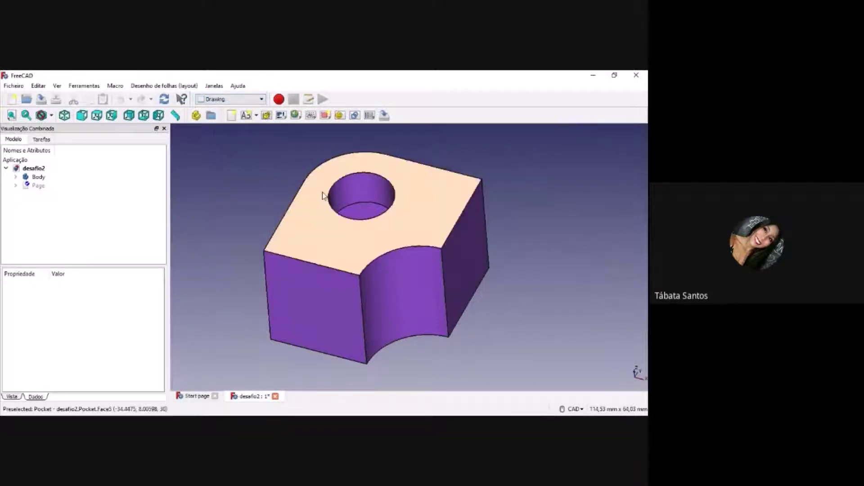
Examine the 3D part and the sheet sizes and orientations available as drawing templates
scroll(323, 176, down, 4)
scroll(417, 193, up, 2)
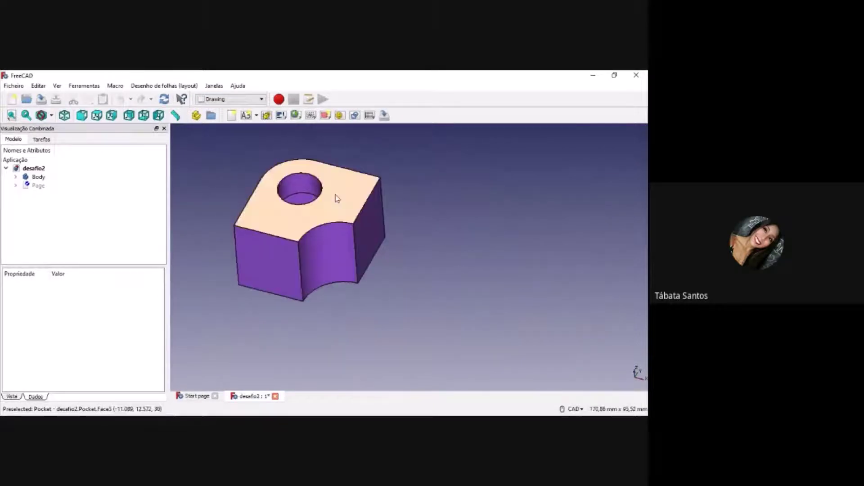
scroll(335, 195, down, 2)
scroll(410, 266, up, 2)
scroll(411, 269, up, 3)
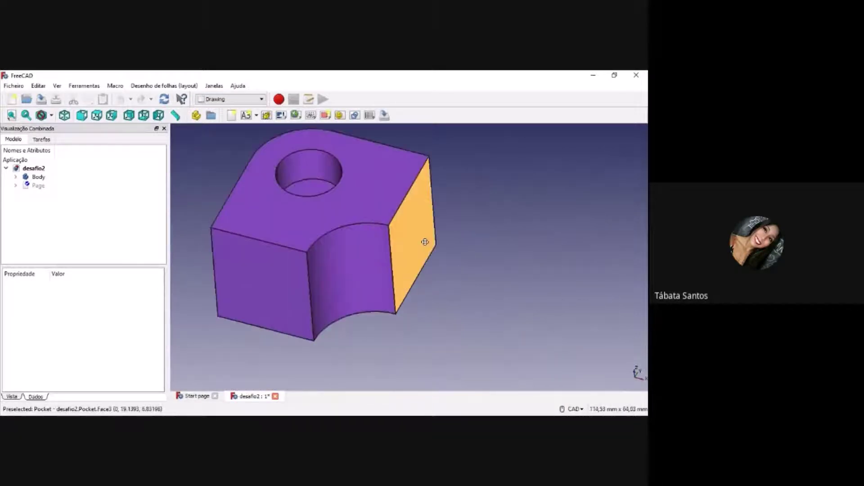
scroll(422, 241, down, 1)
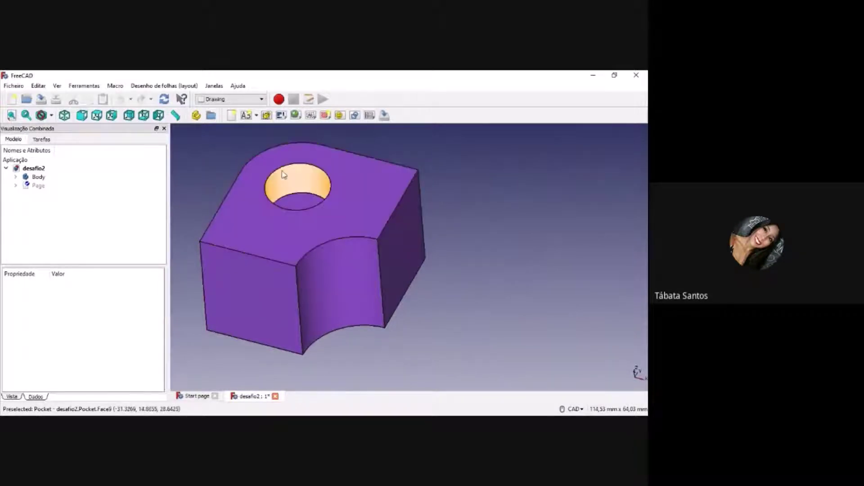
click(257, 116)
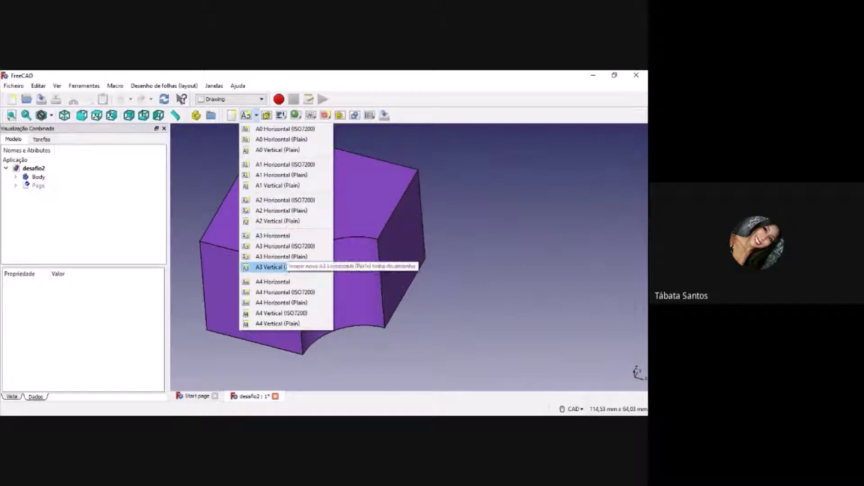
click(410, 104)
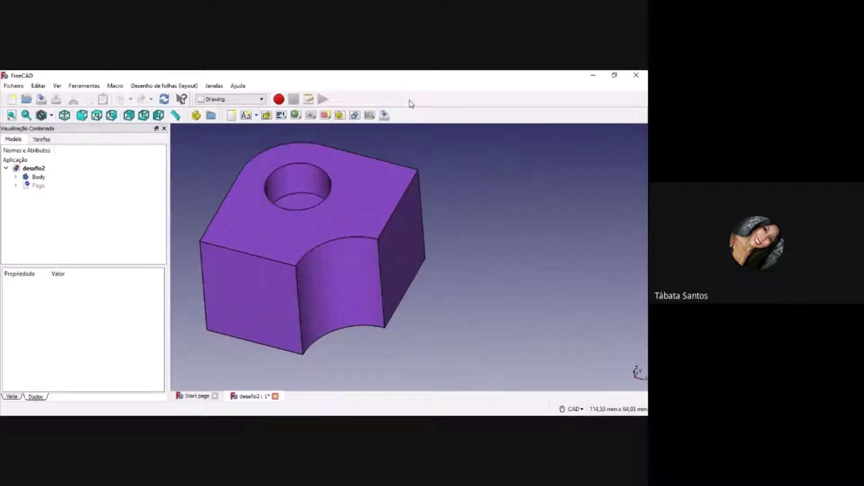
middle_drag(325, 234, 356, 230)
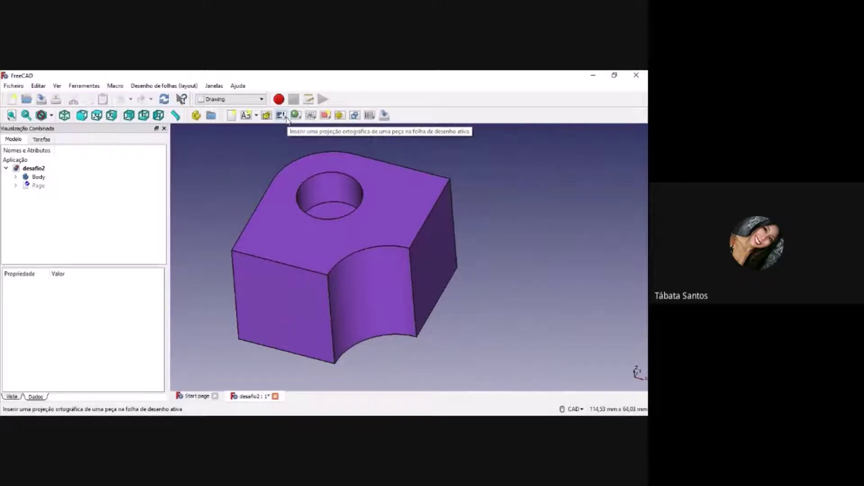
Delete the existing drawing page from the desafio2 document together with all the views it contains
click(46, 186)
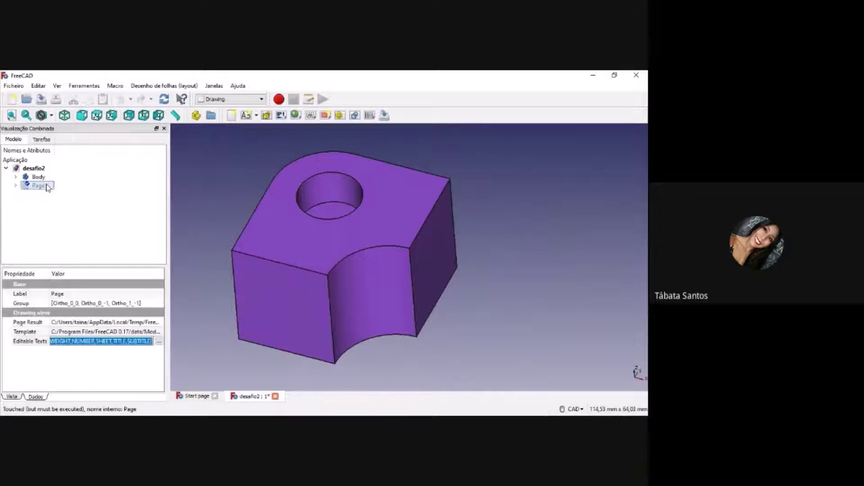
key(Delete)
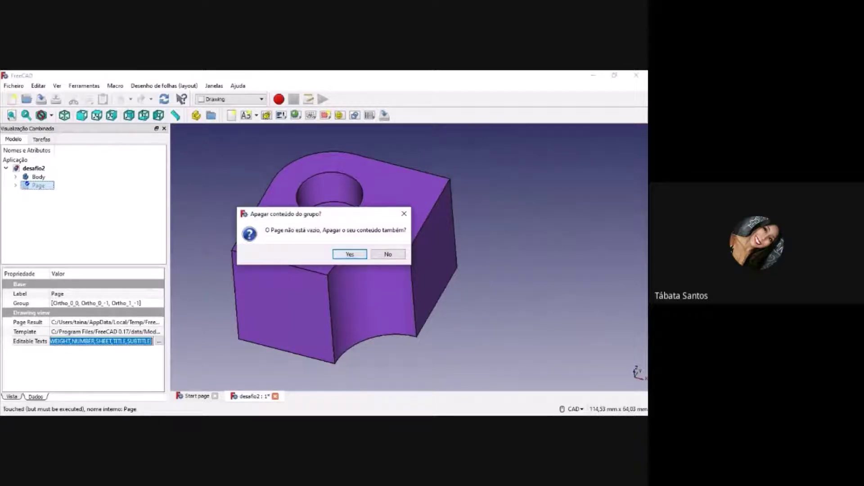
click(360, 254)
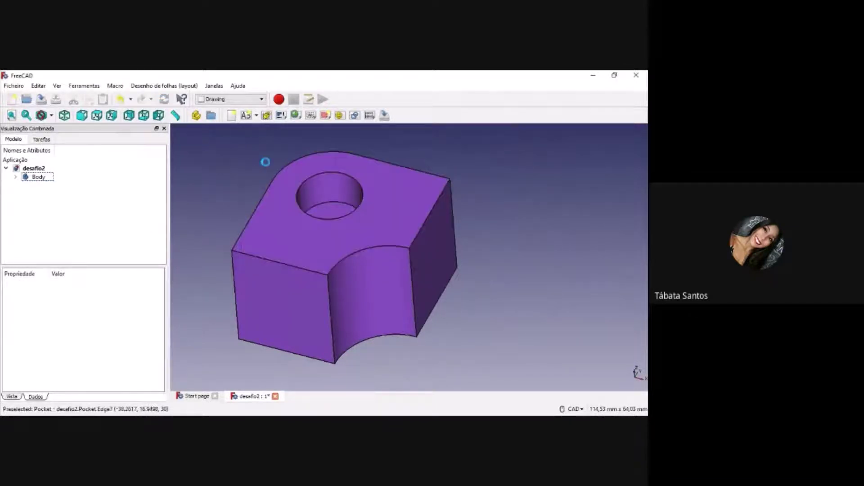
Insert a new horizontal A3 drawing sheet with a title block into the desafio2 document
click(252, 117)
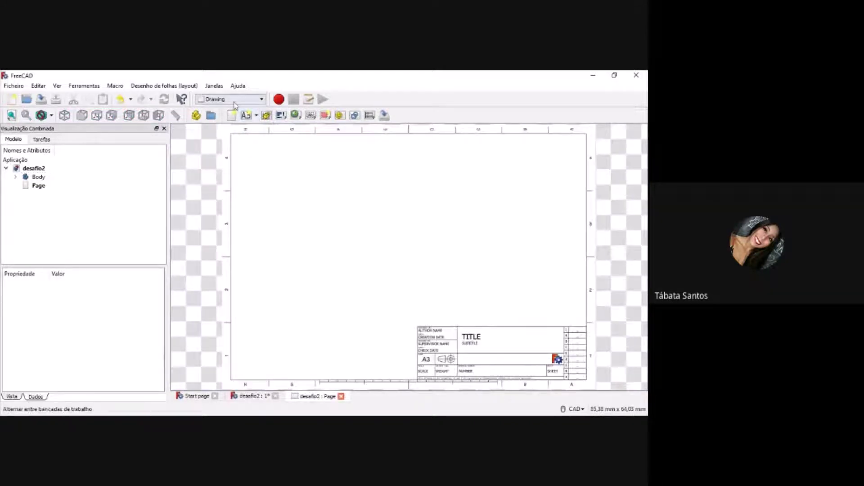
click(256, 116)
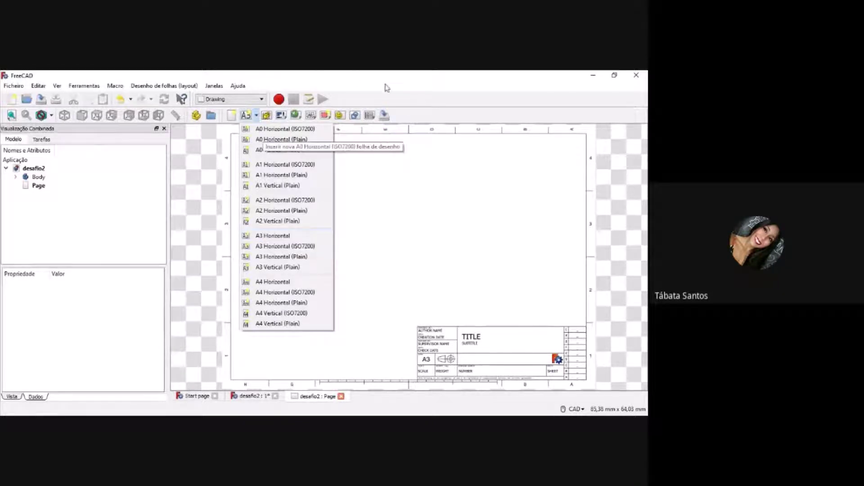
click(378, 96)
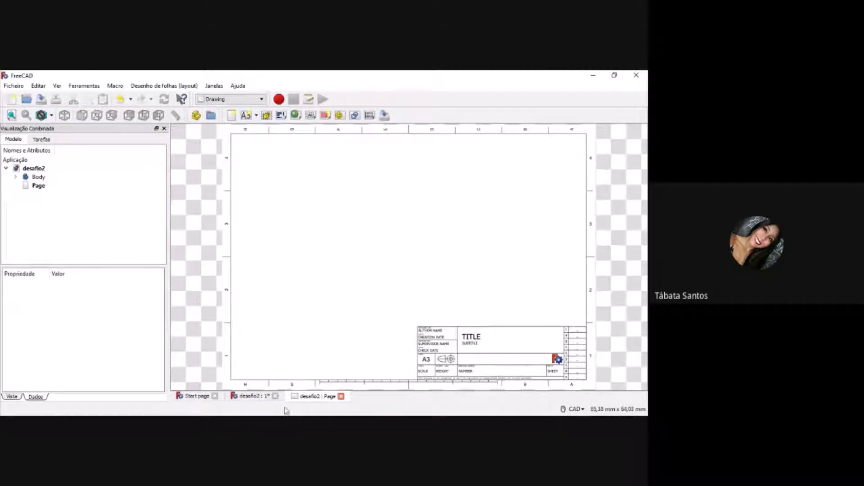
click(252, 397)
click(318, 398)
click(250, 397)
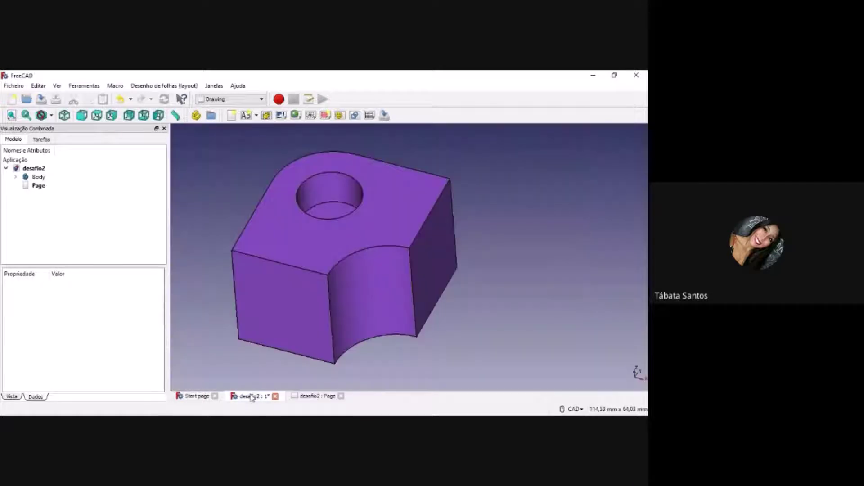
click(297, 400)
click(254, 400)
click(297, 400)
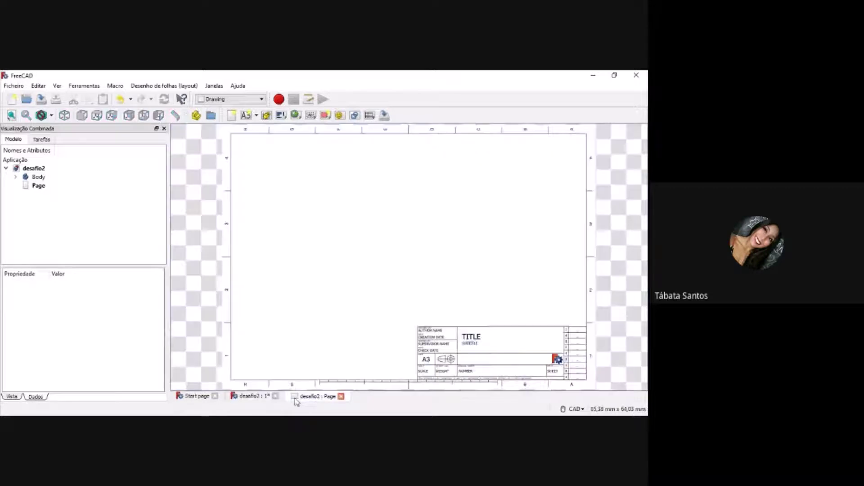
Select the part in the 3D view and start an orthographic projection of it
click(236, 399)
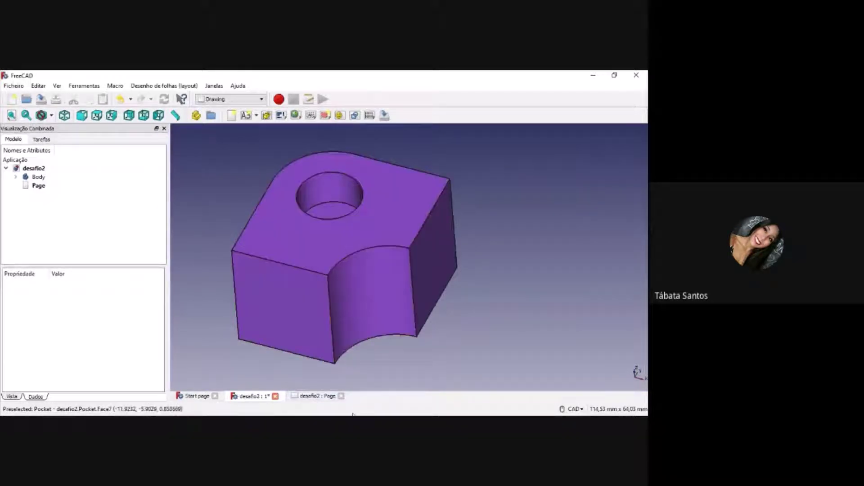
click(380, 233)
middle_drag(396, 271, 268, 216)
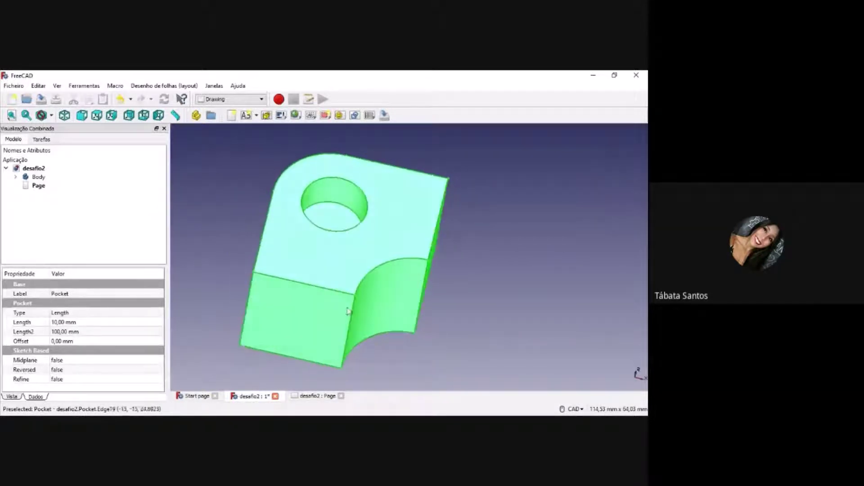
click(282, 116)
middle_drag(452, 203, 409, 204)
scroll(423, 202, up, 2)
scroll(423, 214, down, 2)
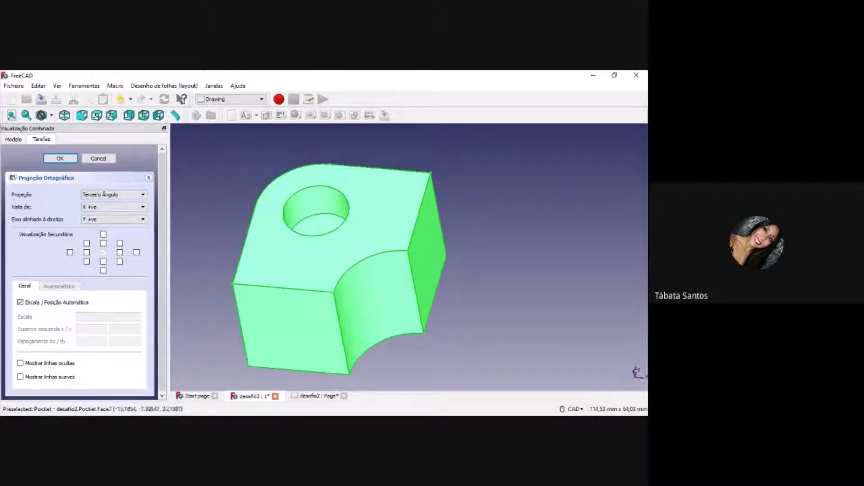
Show the drawing page and add the upper-left, top, upper-right and right secondary views around the main view
click(311, 396)
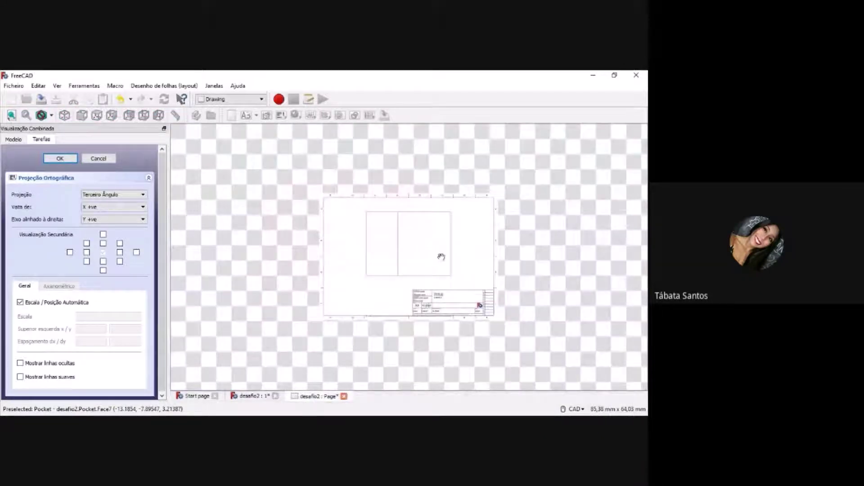
scroll(438, 250, up, 2)
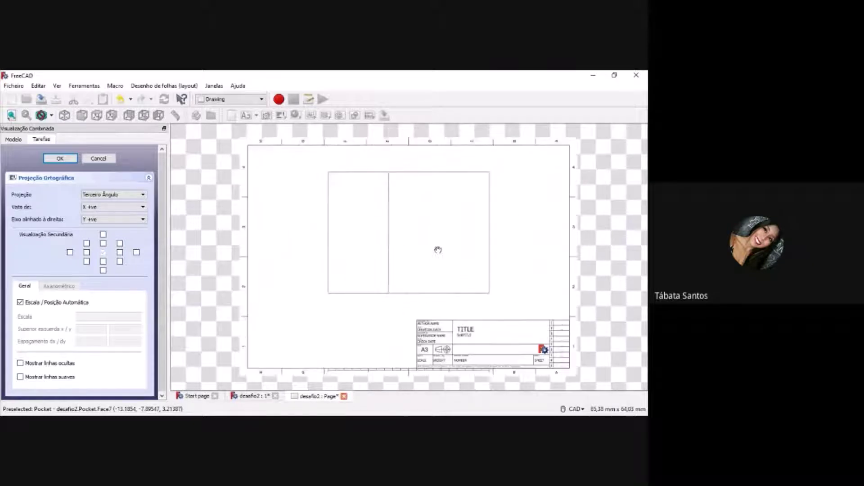
scroll(438, 250, up, 1)
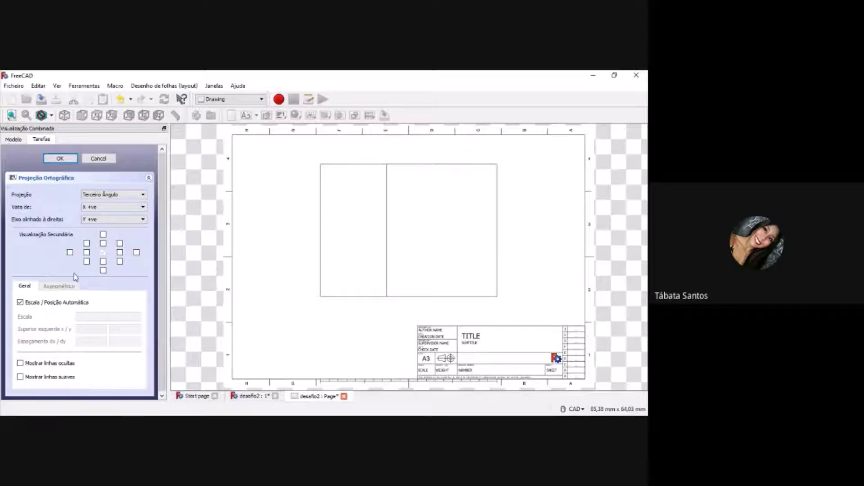
click(87, 244)
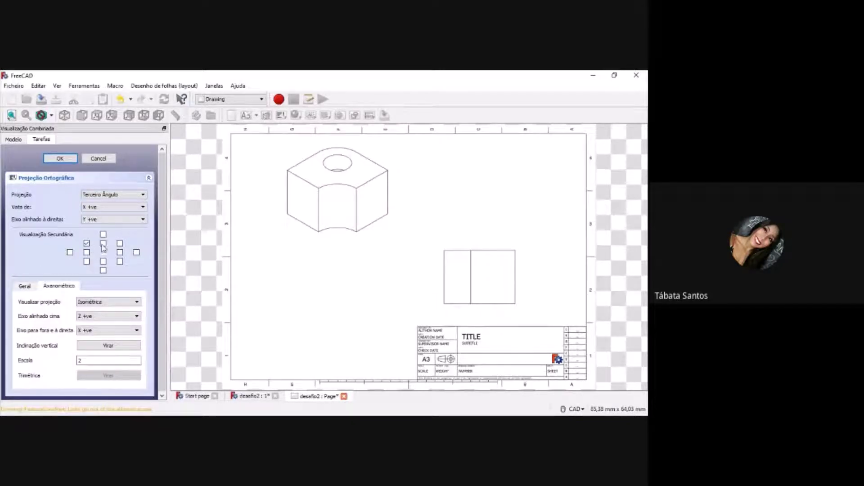
click(103, 244)
click(120, 244)
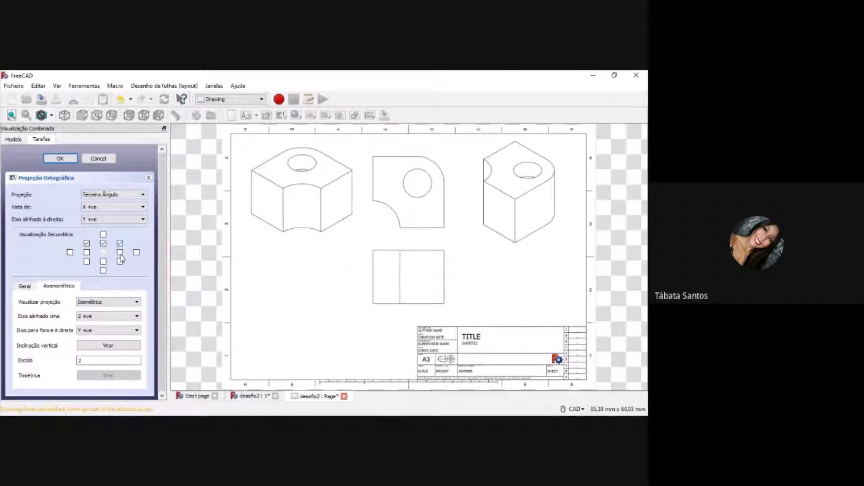
click(120, 253)
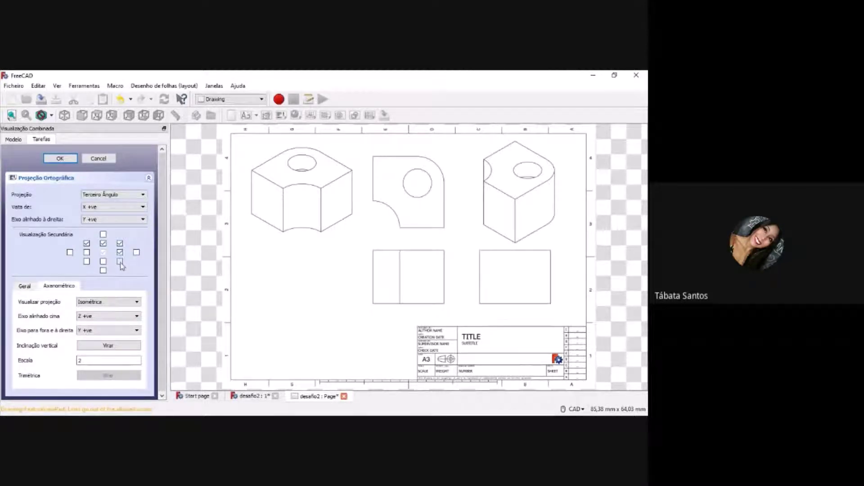
Add the lower-right, bottom, lower-left and left secondary views to the orthographic projection
click(120, 262)
click(104, 262)
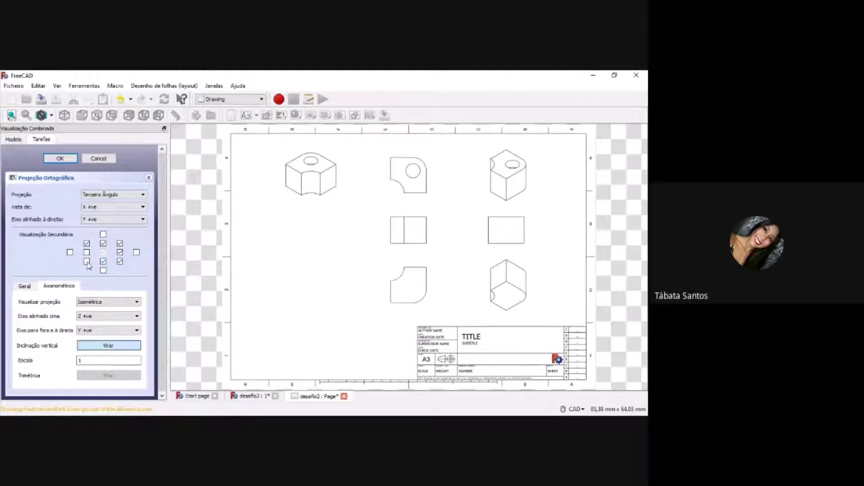
click(87, 262)
click(87, 252)
Add the four outermost secondary views, at the far left, top, right and bottom of the projection, and inspect the sheet
click(70, 253)
click(103, 235)
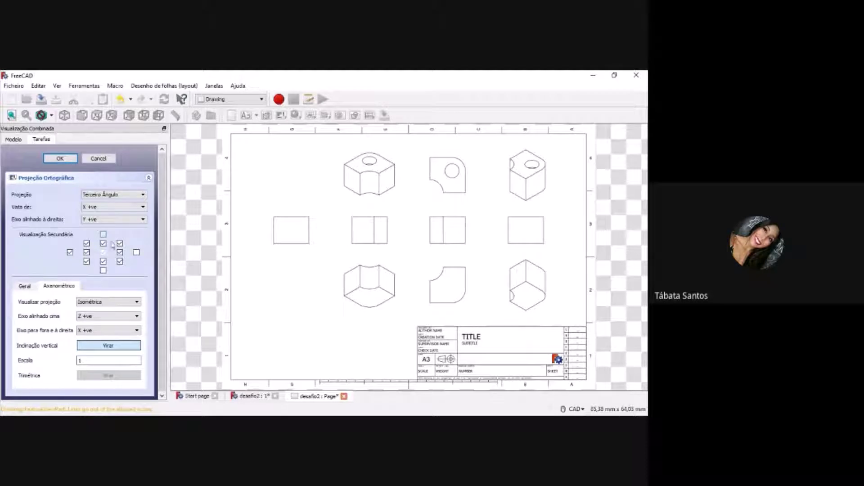
click(137, 254)
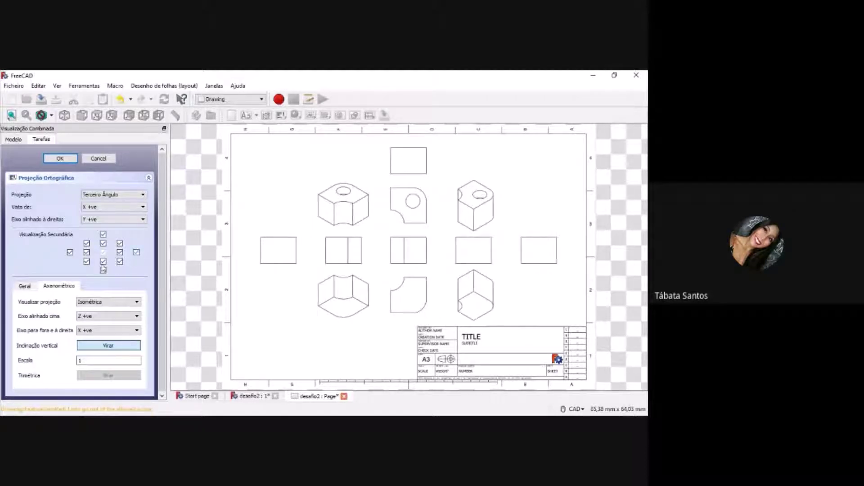
click(103, 271)
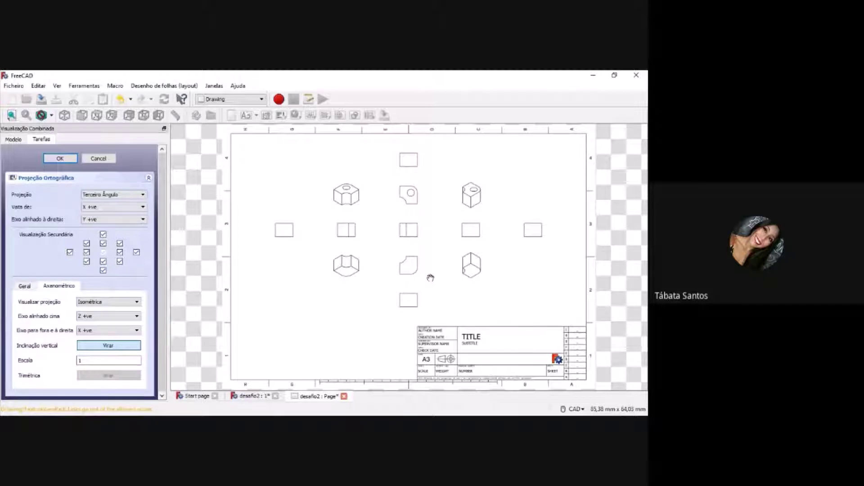
scroll(468, 258, down, 2)
scroll(468, 257, up, 5)
scroll(468, 257, down, 2)
drag(645, 253, 644, 246)
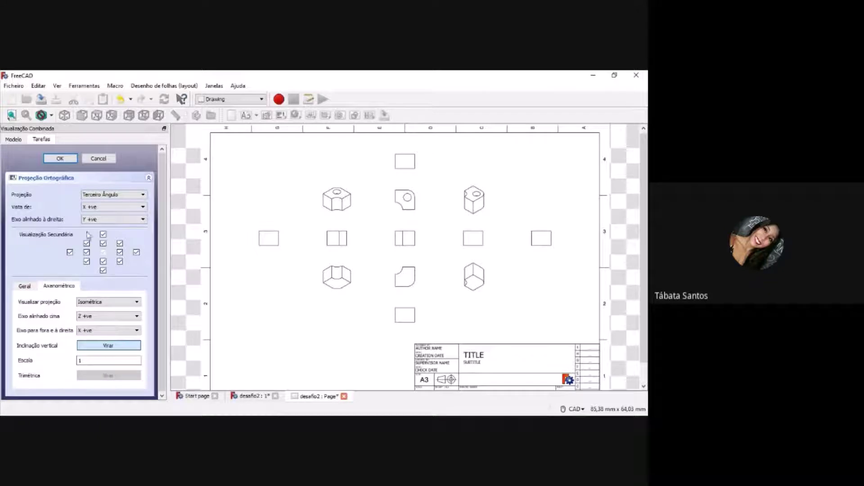
Compare the first-angle and third-angle layouts of the orthographic projection, finishing with third angle (Terceiro Ângulo)
click(104, 196)
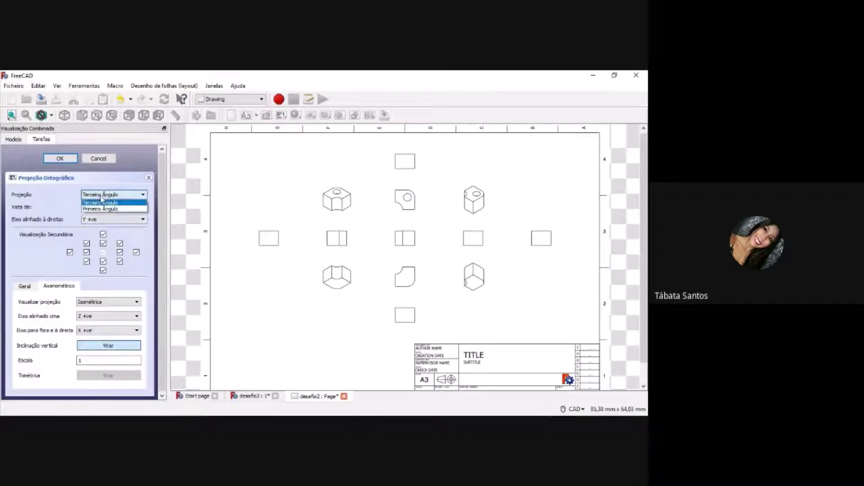
click(100, 203)
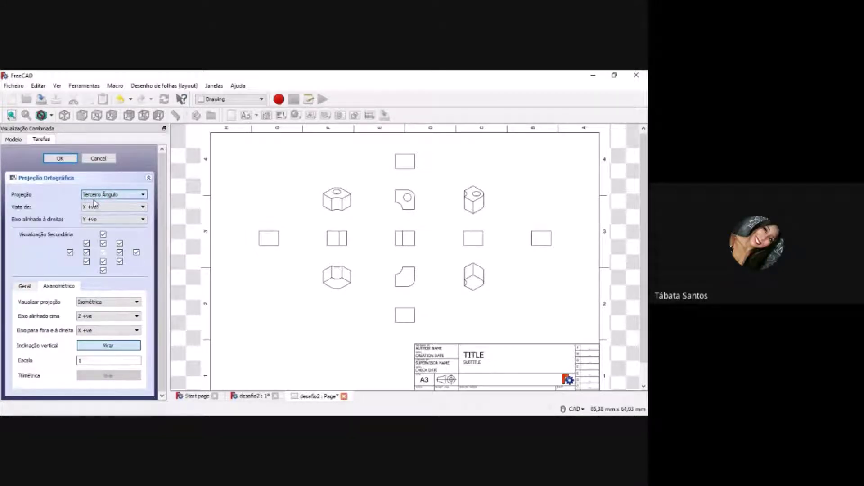
click(110, 196)
click(110, 196)
click(114, 198)
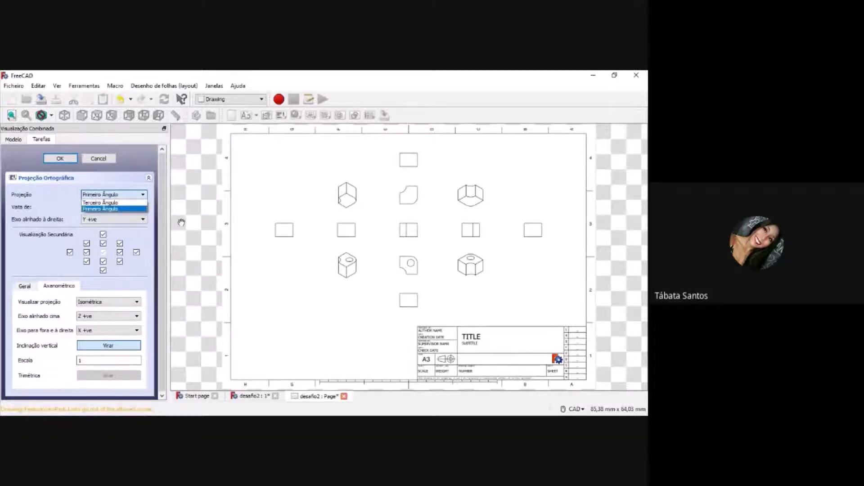
click(128, 209)
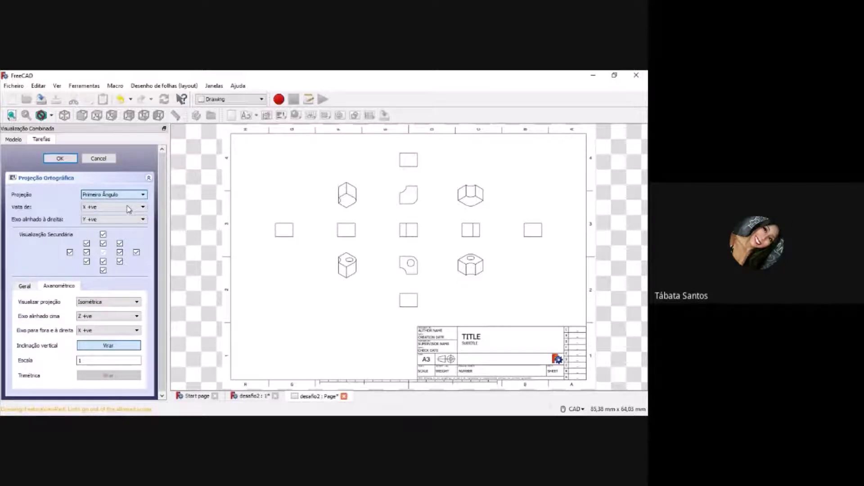
click(123, 195)
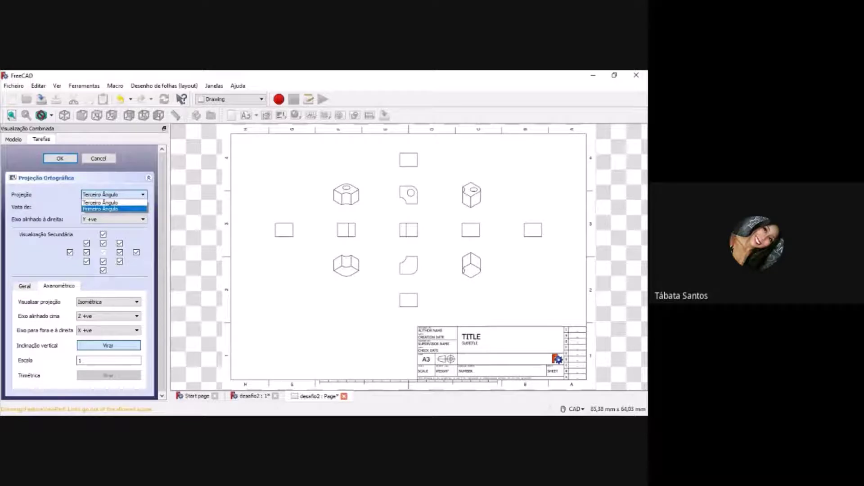
click(112, 209)
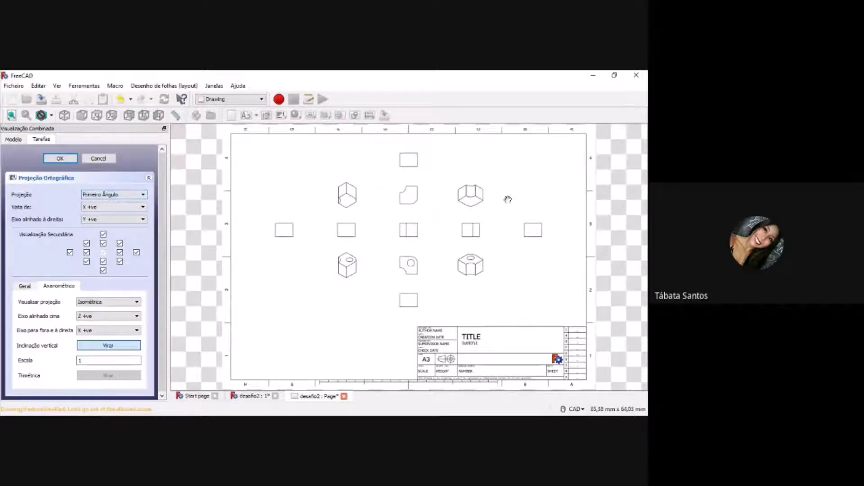
click(119, 195)
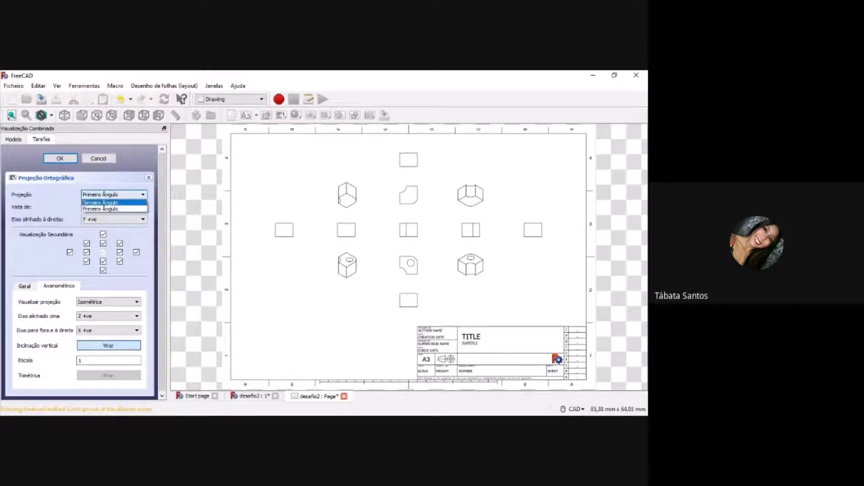
click(111, 203)
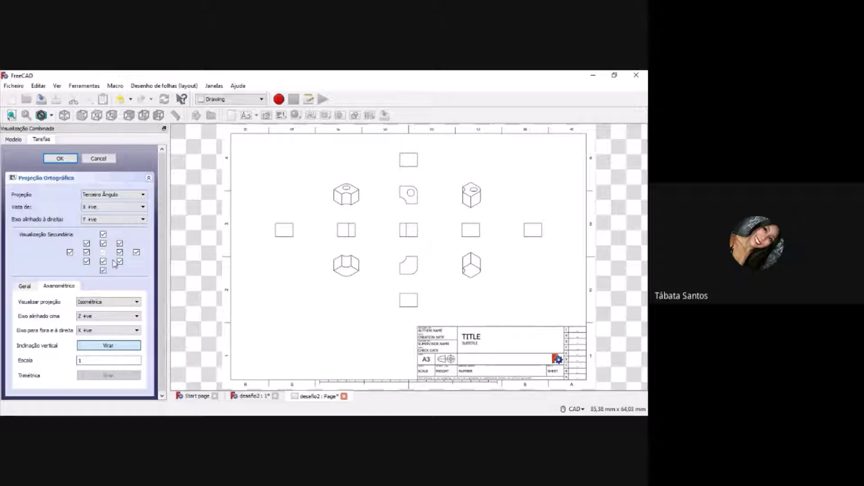
Remove the far bottom, top, far top, upper-right, right, lower-right and far right secondary views from the projection
click(103, 270)
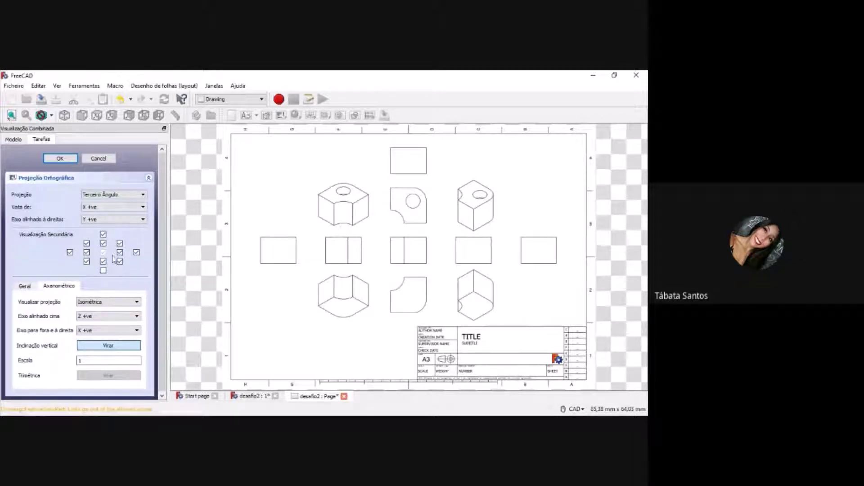
click(101, 244)
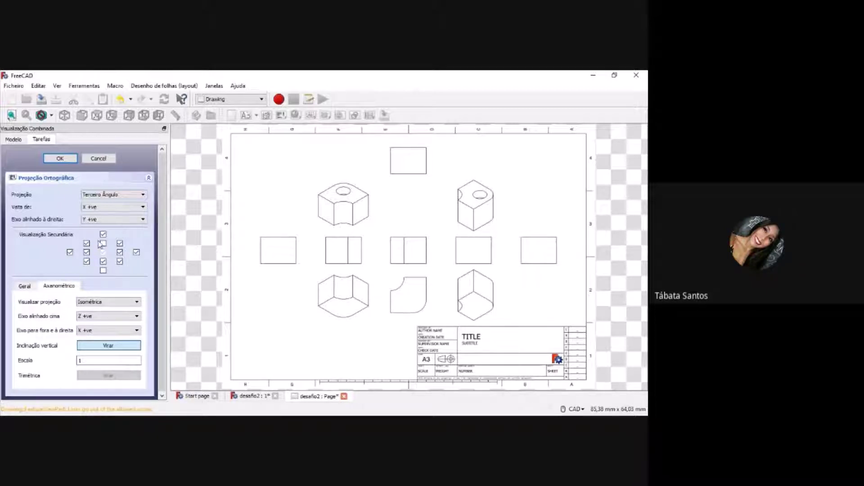
click(103, 234)
click(120, 243)
click(121, 254)
click(120, 261)
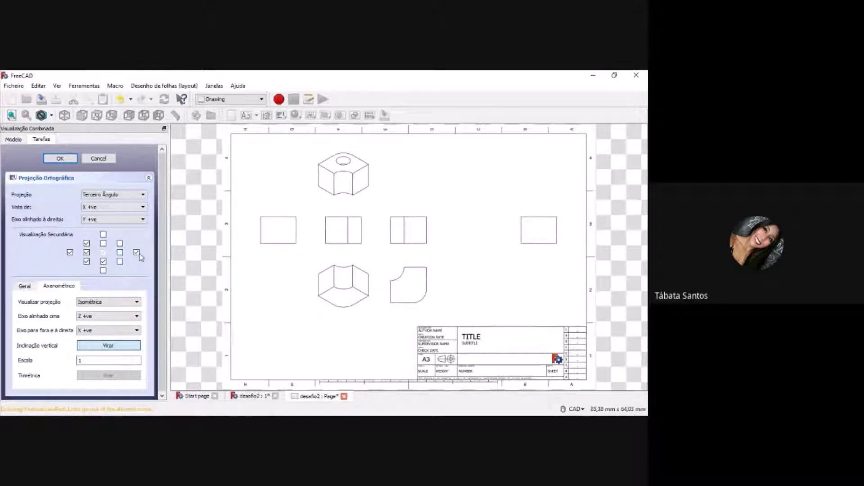
click(136, 252)
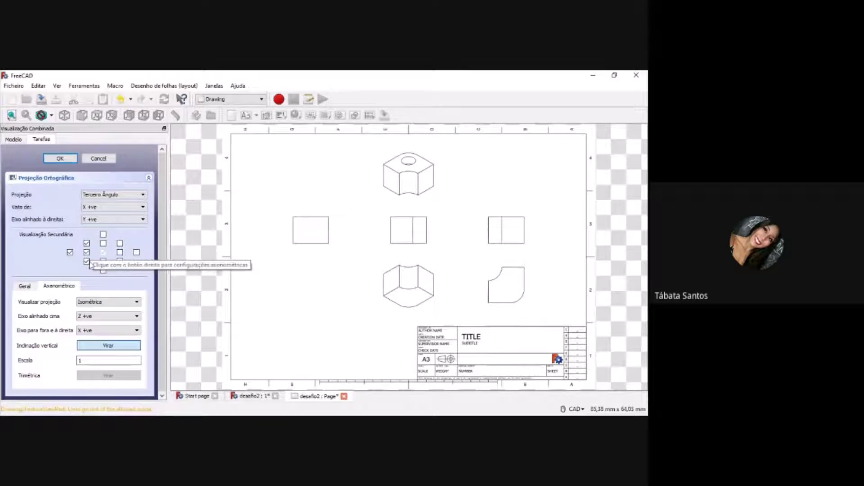
Restore the top secondary view and remove the lower-left, far left, bottom and left ones, keeping only the upper-left and top views
click(103, 244)
click(87, 262)
click(70, 253)
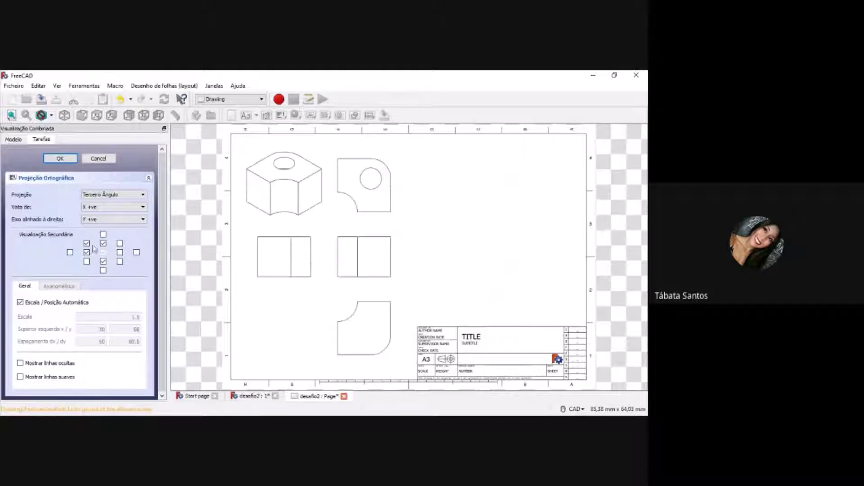
click(102, 264)
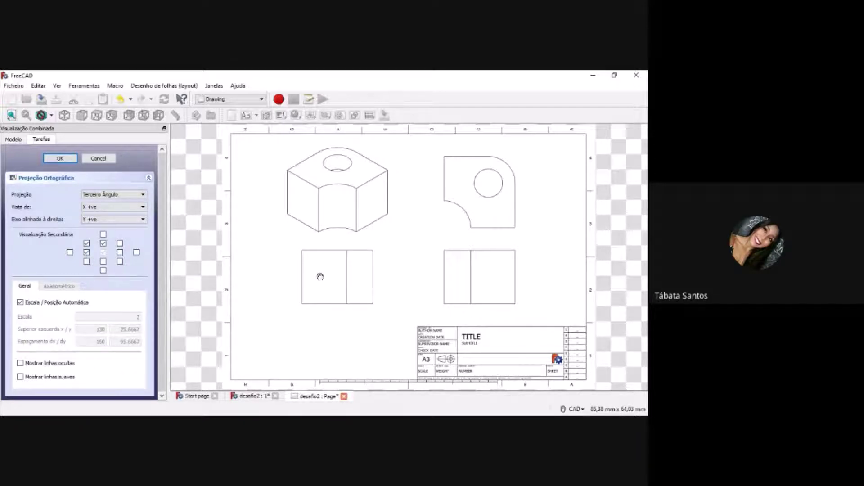
click(86, 253)
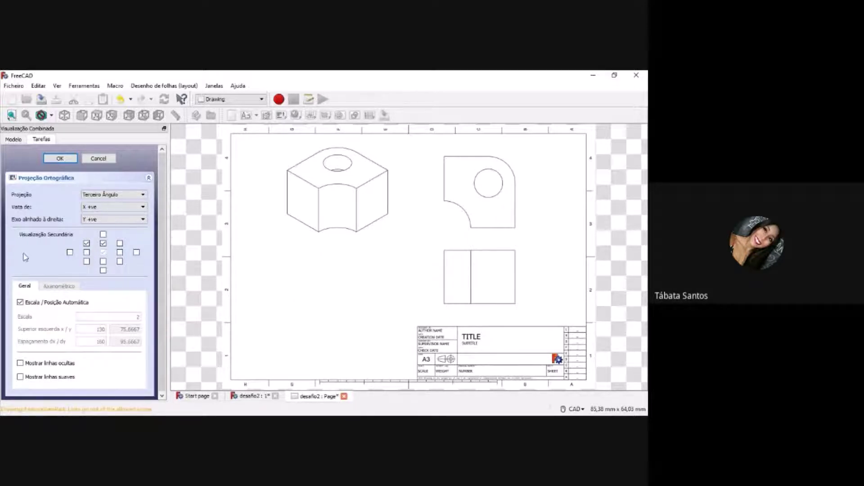
click(87, 262)
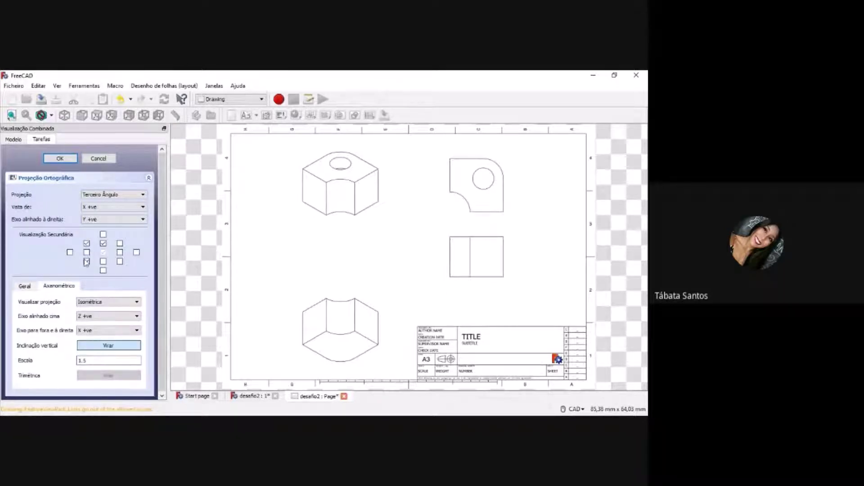
click(86, 261)
scroll(366, 218, up, 1)
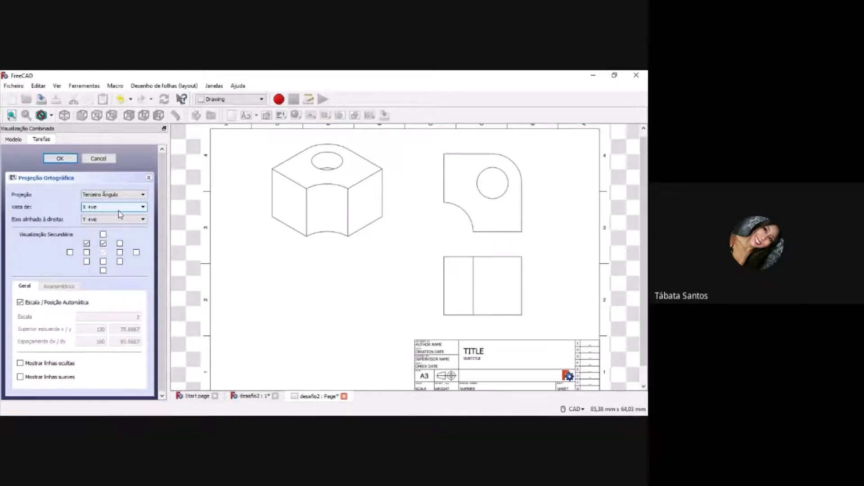
Try the main view directions Y +ve, Z +ve, X -ve, Y -ve and Z -ve, then return to X +ve
click(118, 210)
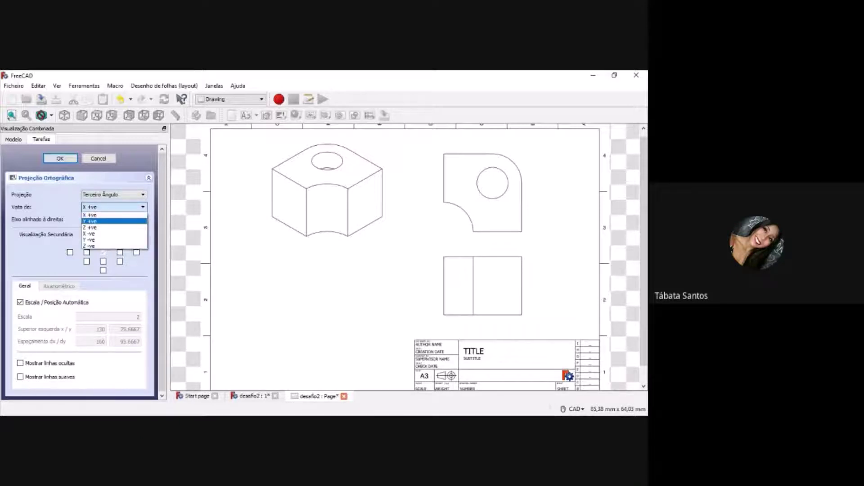
click(118, 221)
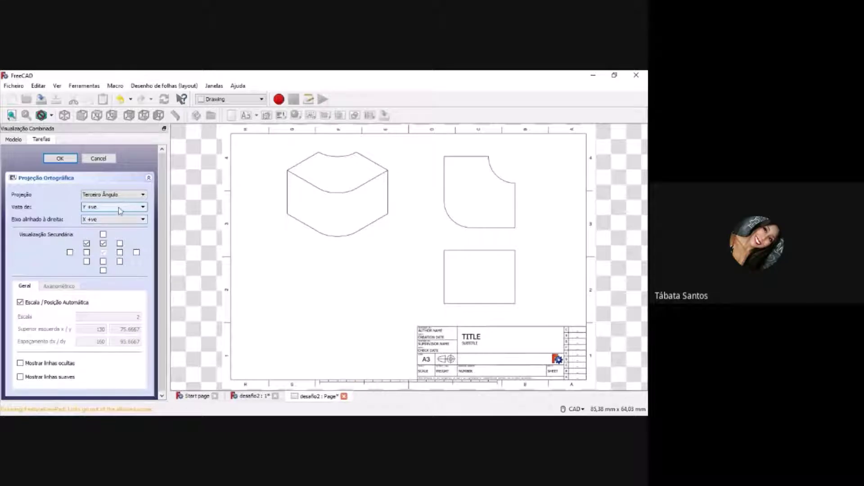
click(120, 210)
click(110, 227)
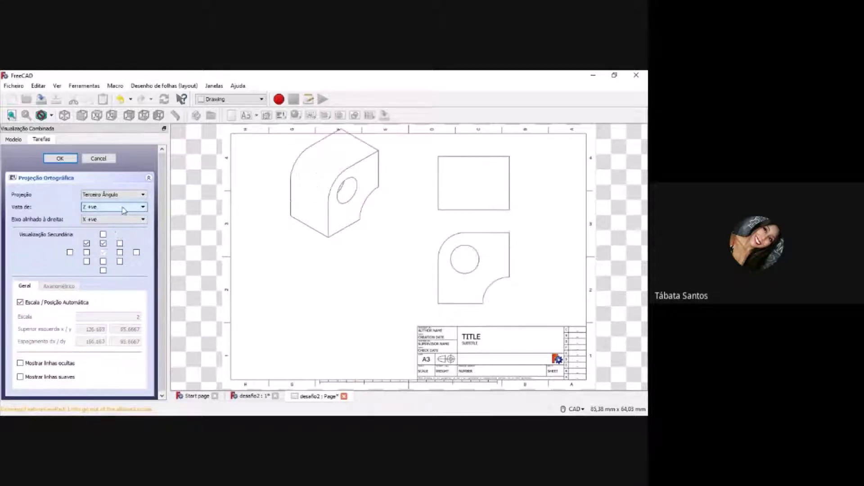
click(123, 210)
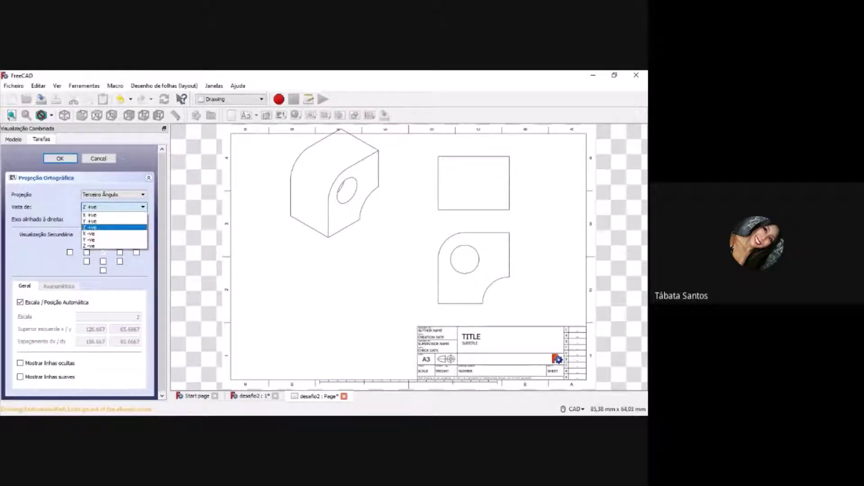
click(115, 234)
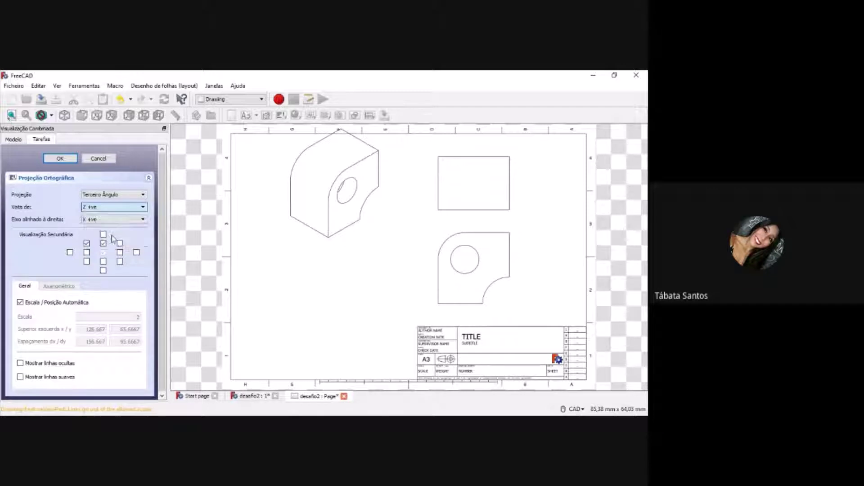
click(115, 209)
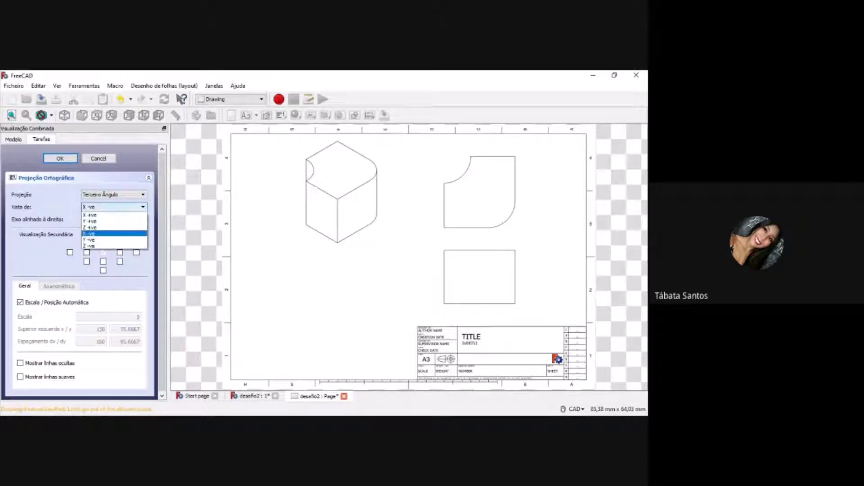
click(112, 240)
click(122, 209)
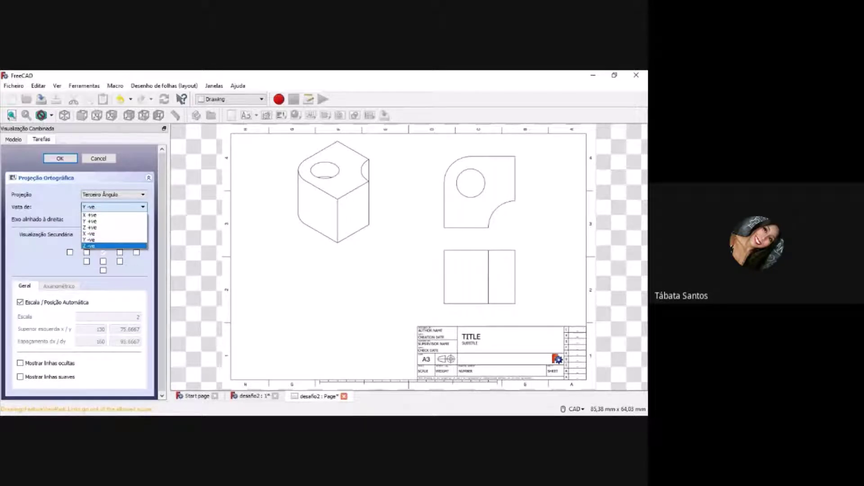
click(113, 246)
click(112, 208)
click(108, 217)
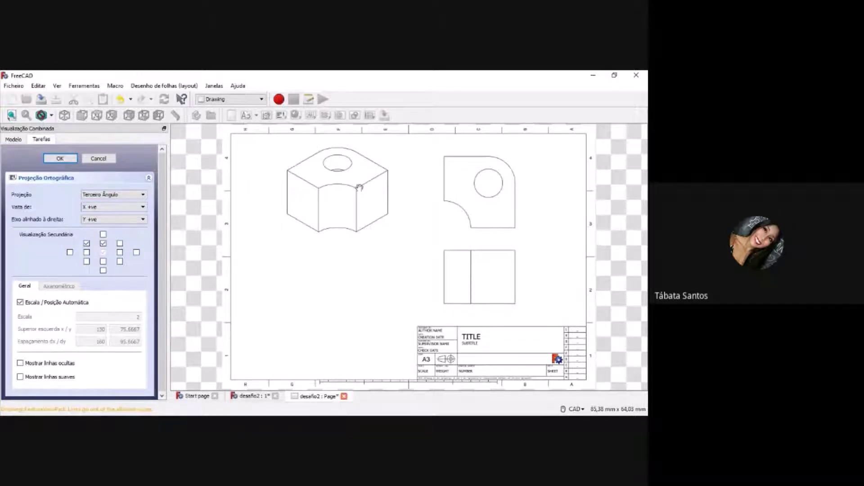
Try Z +ve, Y -ve and Z -ve as the axis aligned to the right, then return it to Y +ve
click(128, 219)
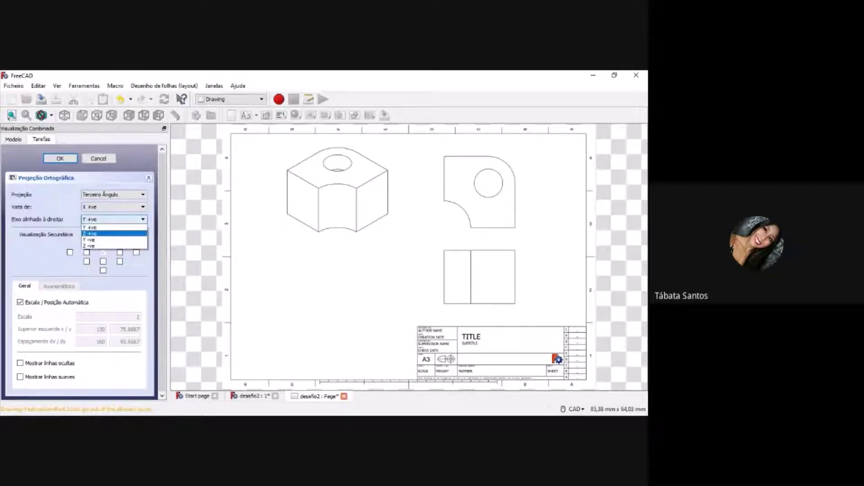
click(92, 234)
click(122, 219)
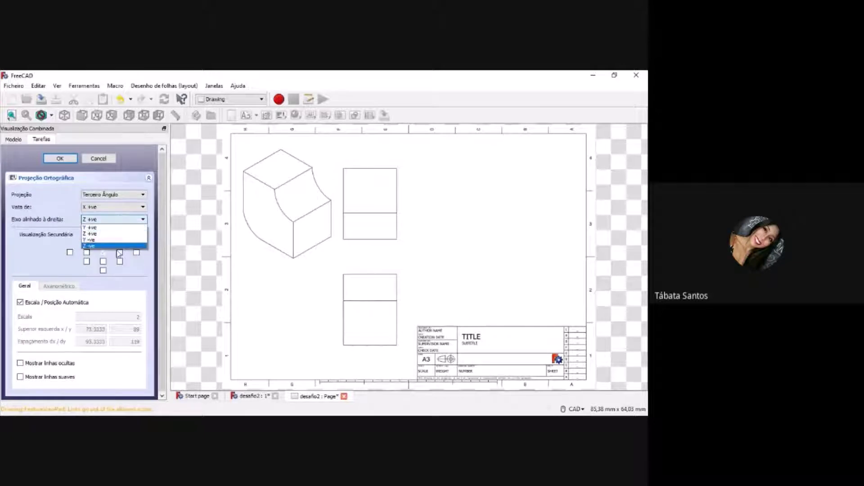
click(116, 240)
click(125, 220)
click(122, 247)
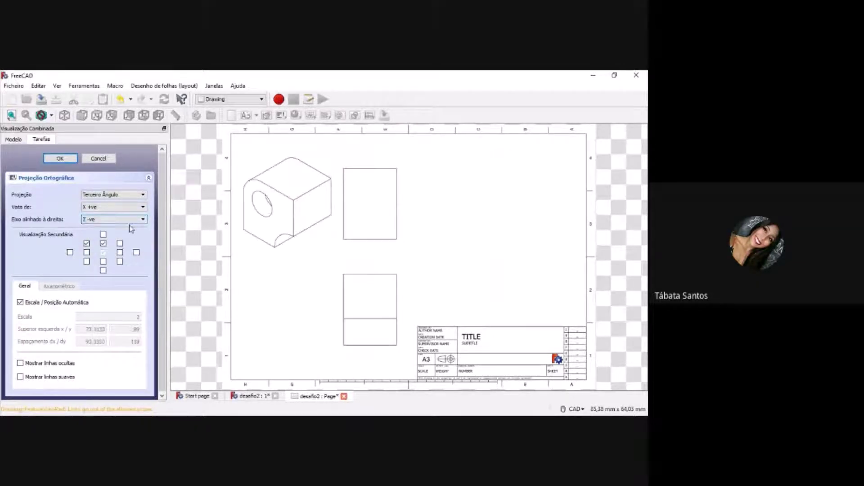
click(130, 222)
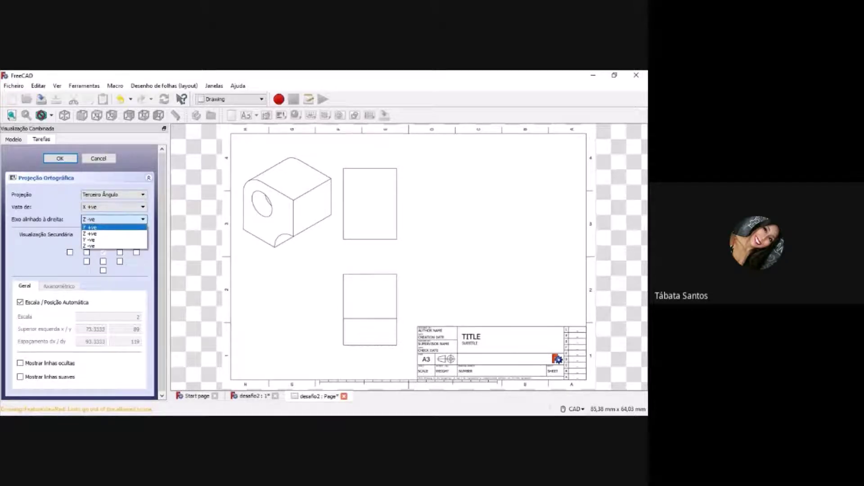
click(115, 227)
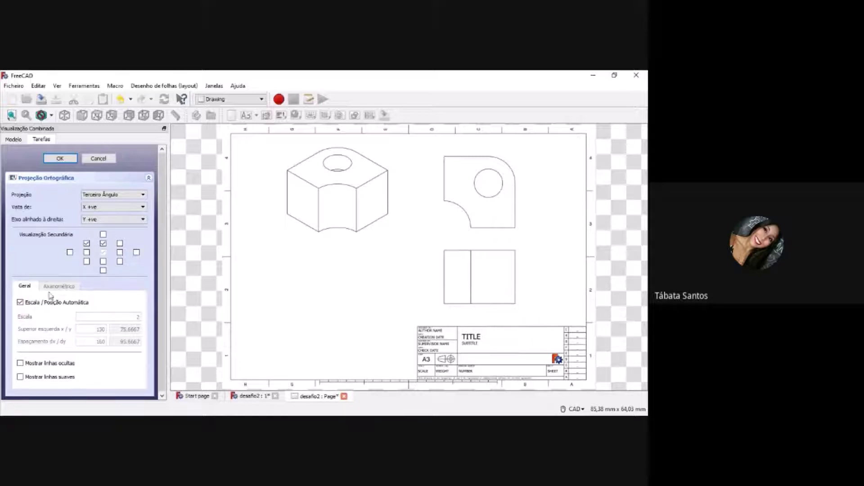
Turn off automatic scale and position for the orthographic projection
click(20, 303)
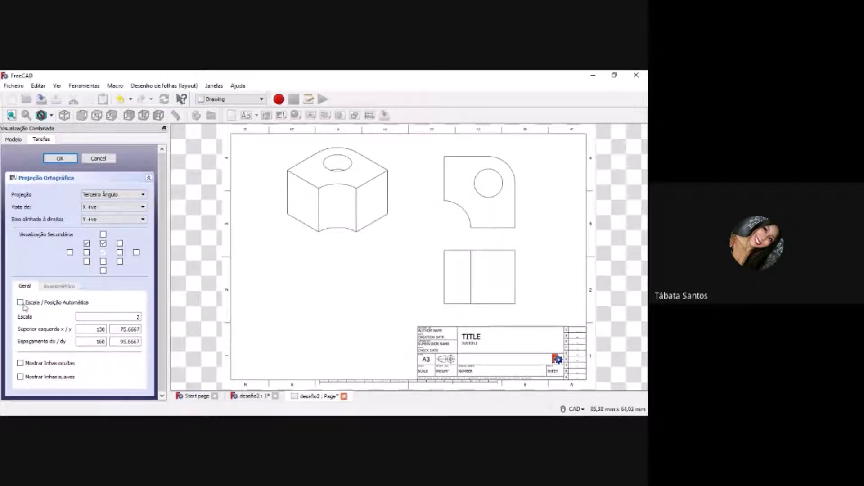
click(20, 302)
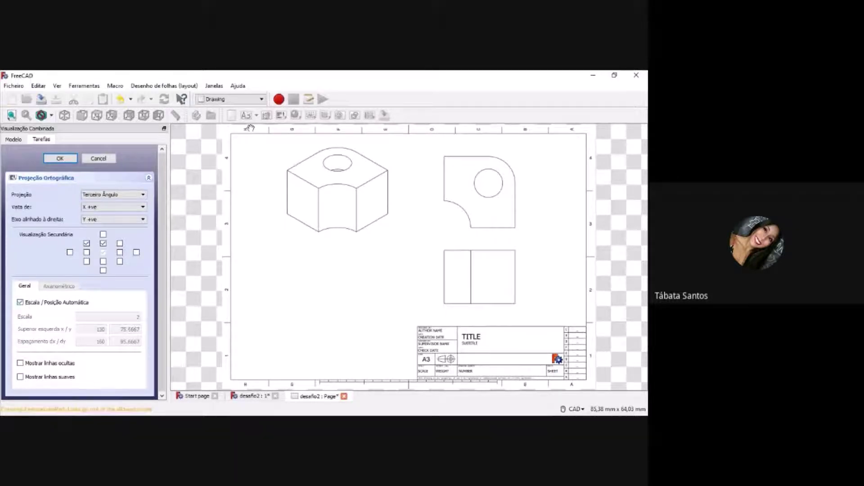
click(20, 303)
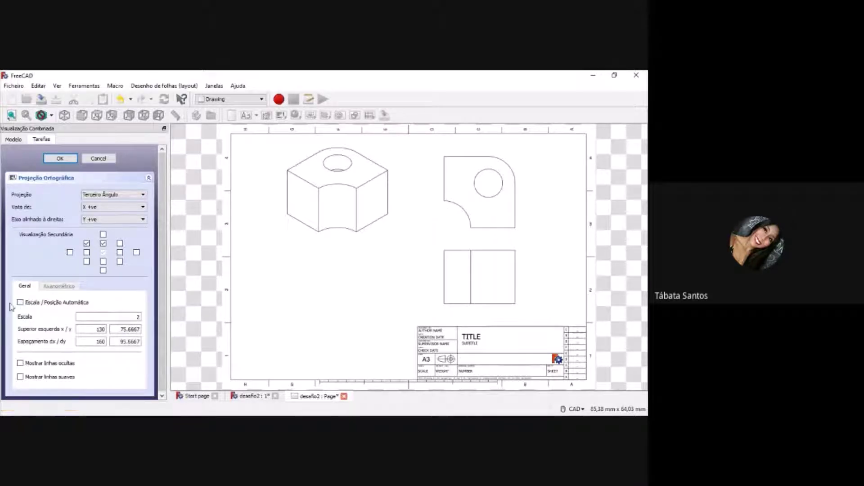
click(20, 303)
click(20, 303)
Try a projection scale of 3, then set the scale to 1
click(130, 317)
drag(135, 316, 147, 317)
text(3)
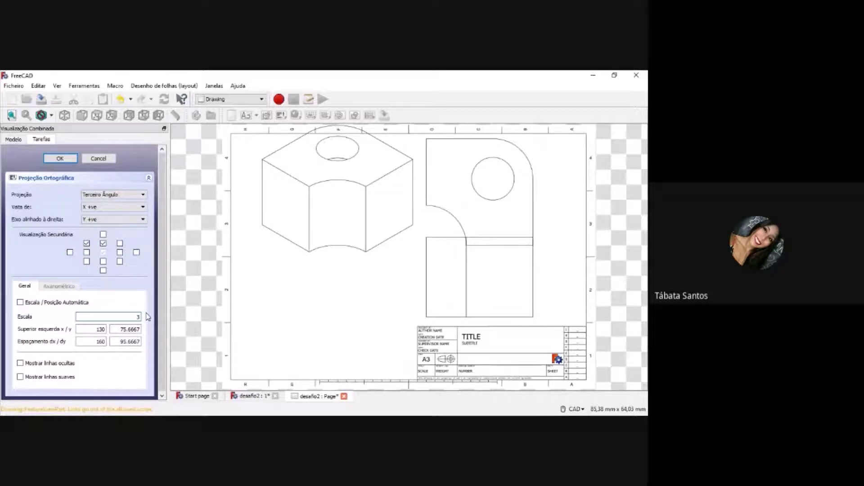
drag(138, 317, 149, 319)
text(1)
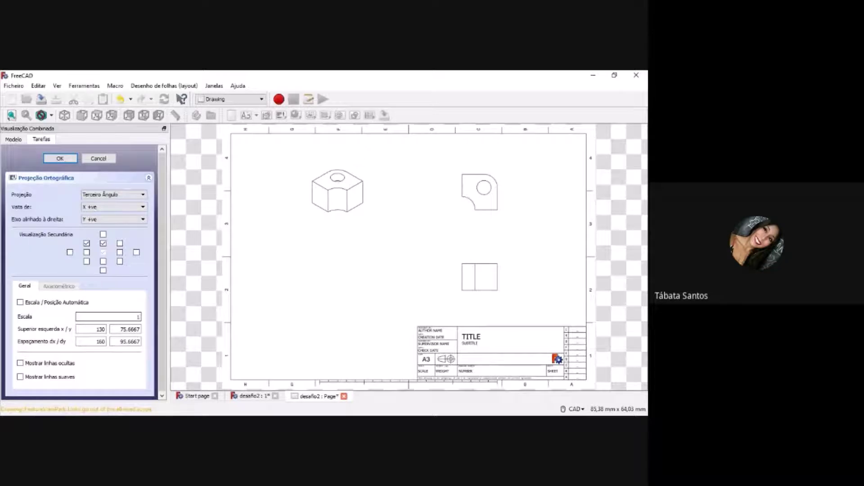
Set the projection scale to 2, try an upper-left x position of 140, then return x to 130
double_click(140, 317)
text(2)
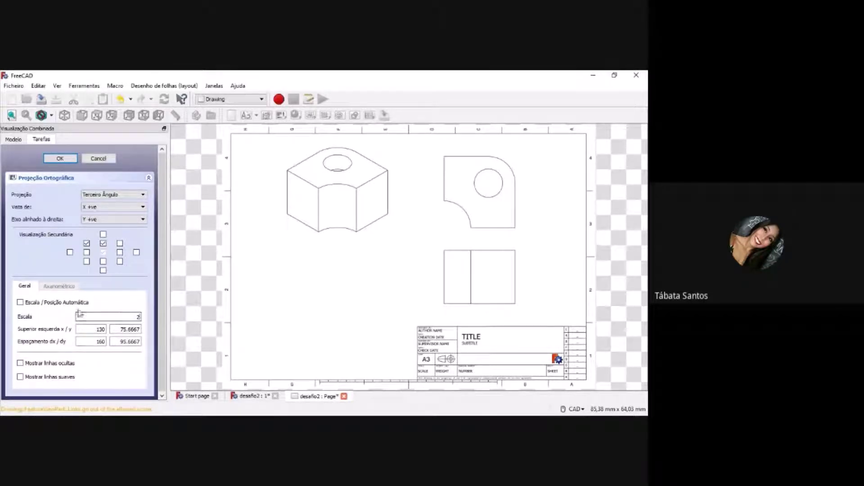
click(98, 329)
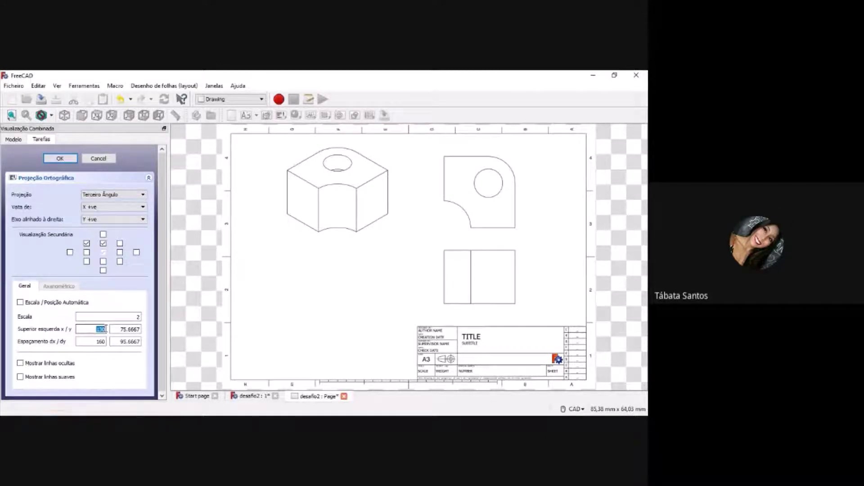
text(140)
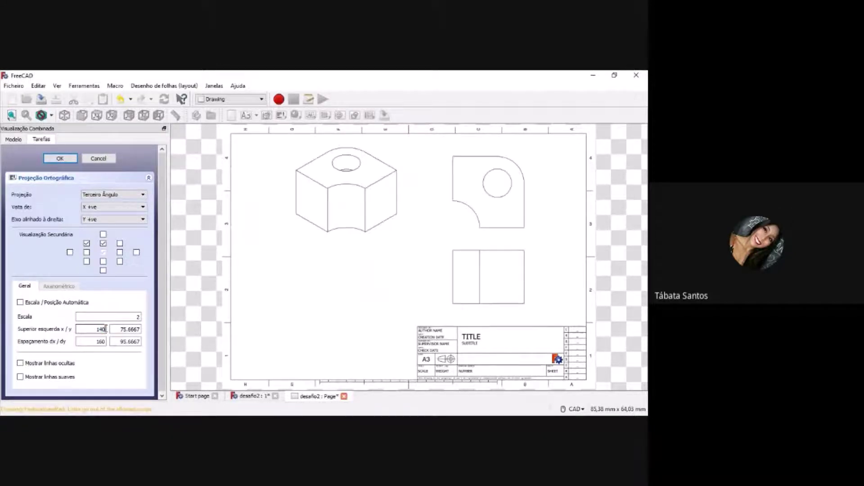
key(BackSpace)
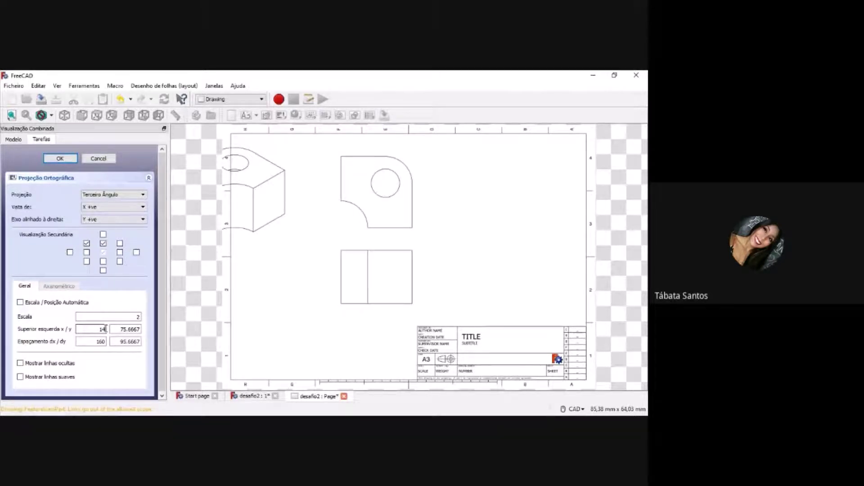
text(30)
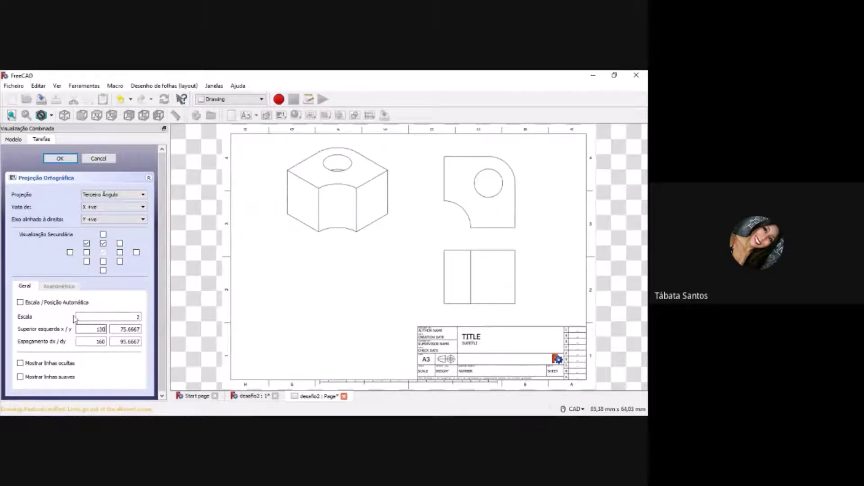
Set the view spacing to dx 170 and dy 100.6667, and the upper-left y position to 80.6667
click(105, 342)
key(BackSpace)
text(7)
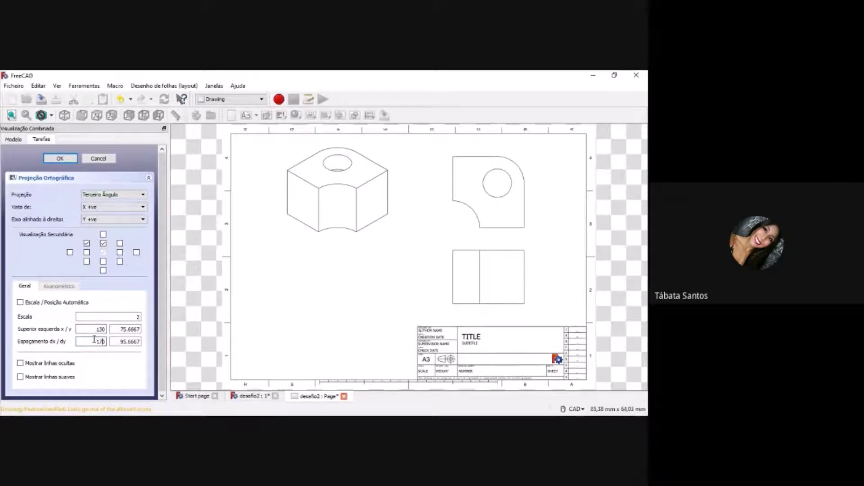
click(127, 330)
key(BackSpace)
key(BackSpace)
text(80)
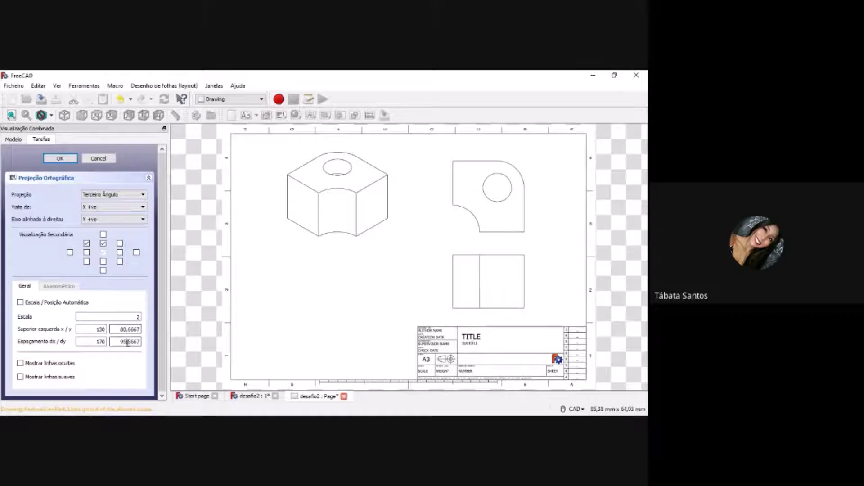
key(BackSpace)
key(BackSpace)
text(100)
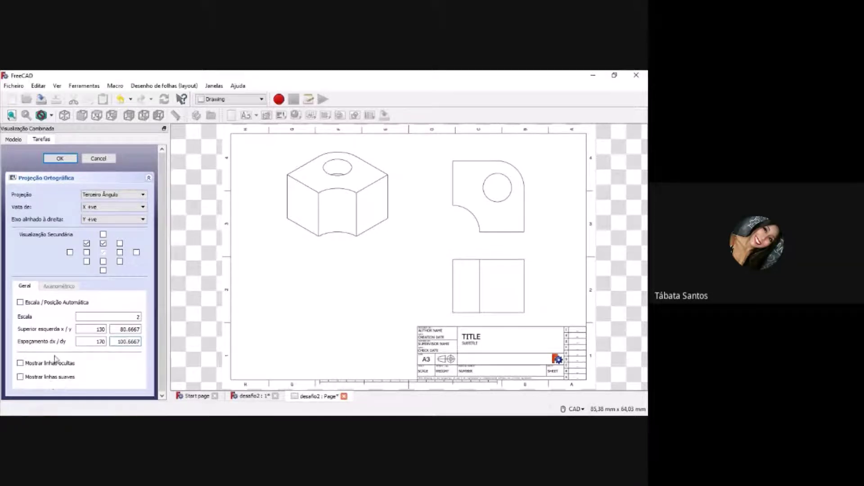
Compare the hidden-line and smooth-line display options, keep only hidden lines shown, and accept the orthographic projection
click(20, 364)
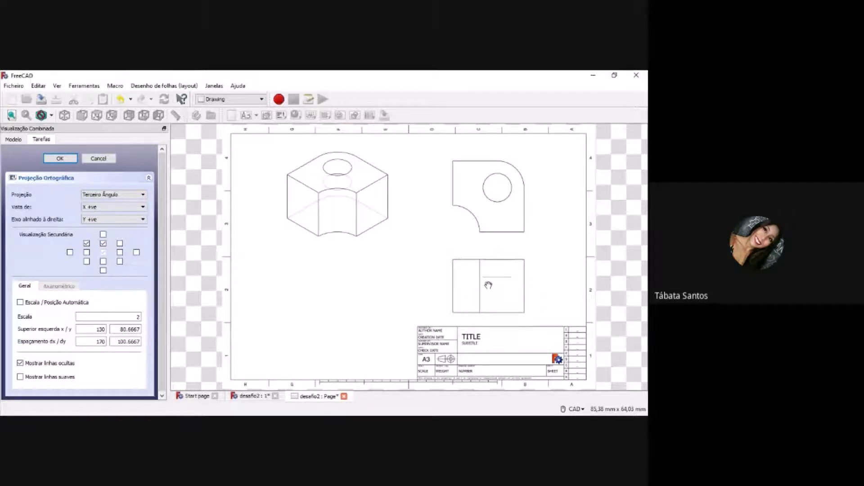
click(20, 362)
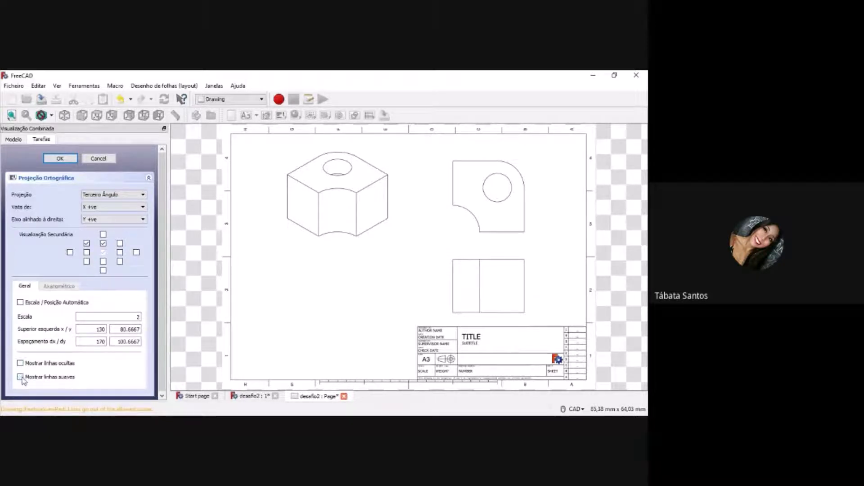
click(20, 377)
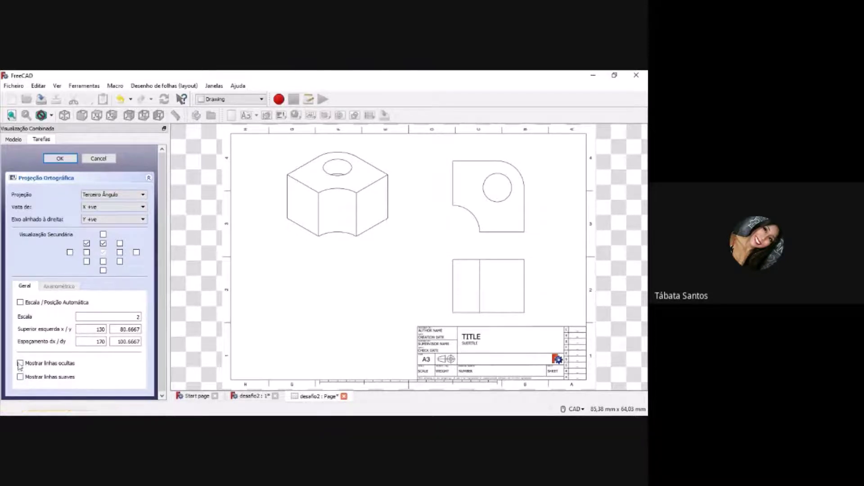
click(20, 364)
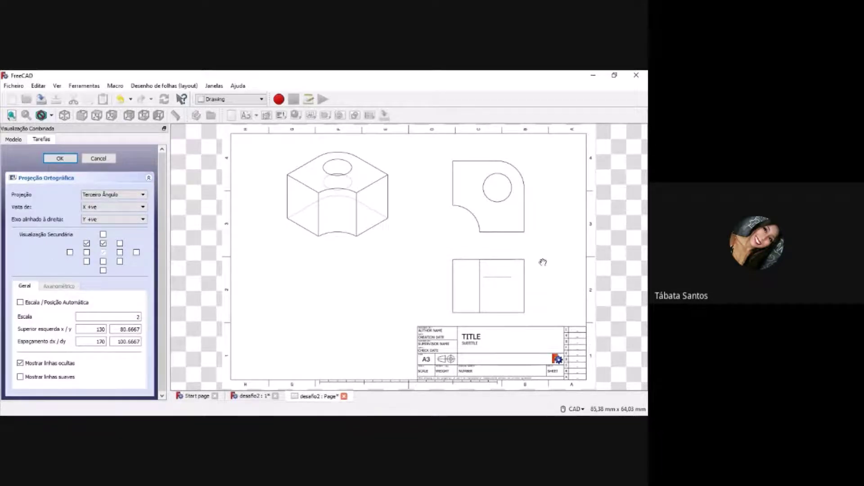
click(62, 162)
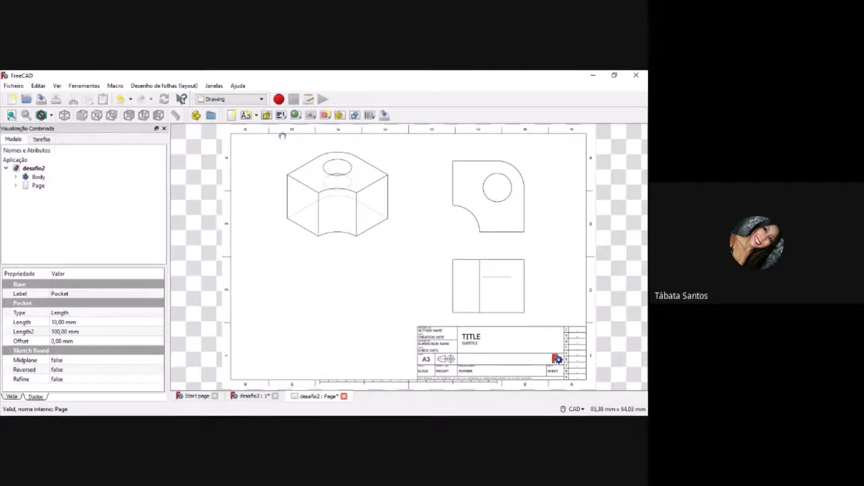
Look at the desafio2 3D model with its selection cleared, then return to the drawing page
click(260, 399)
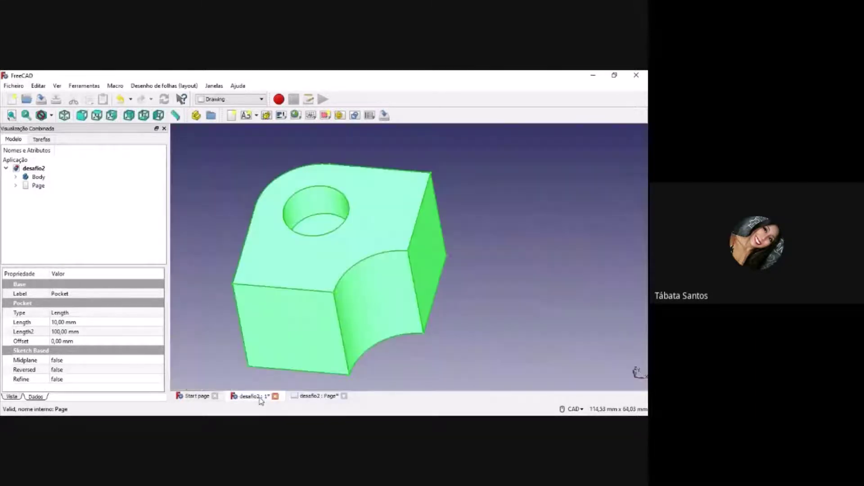
click(482, 240)
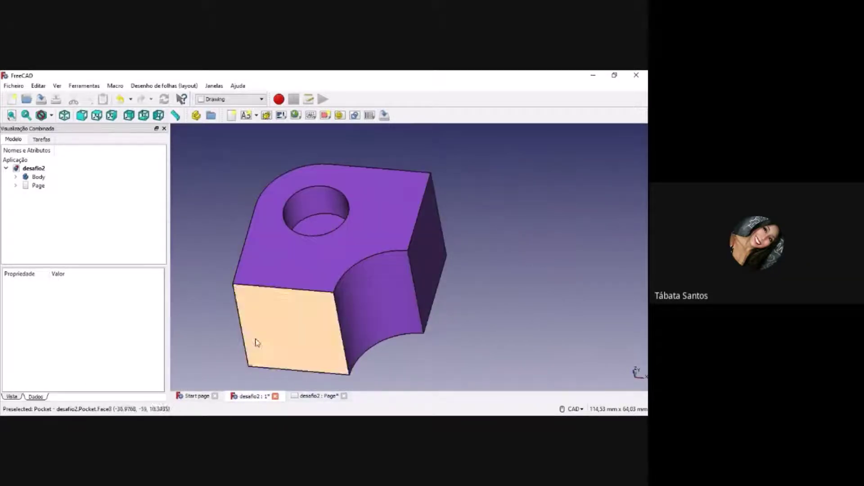
click(297, 398)
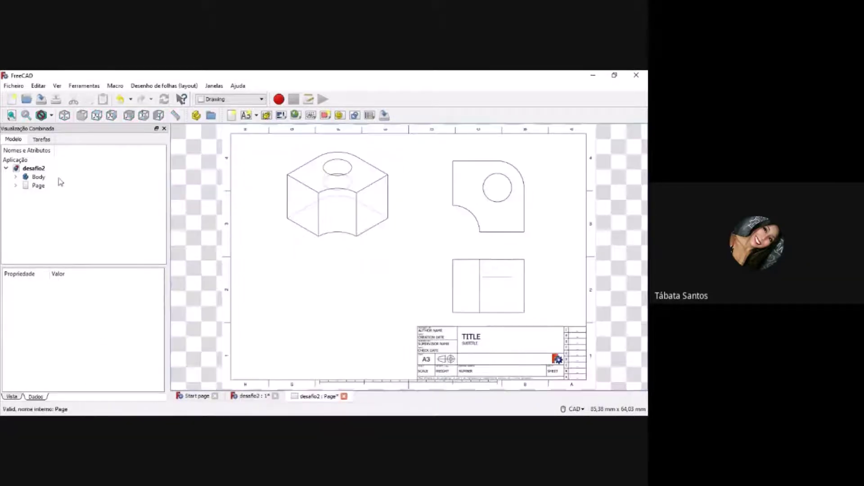
Replace the page's editable texts with NOME DO AUTOR, DATA DE CRIAÇÃO, NOME DO SUPERVISOR, DATA DE VERIFICAÇÃO, Escala, Peso, Número, Folha, Título and Legendas
click(28, 187)
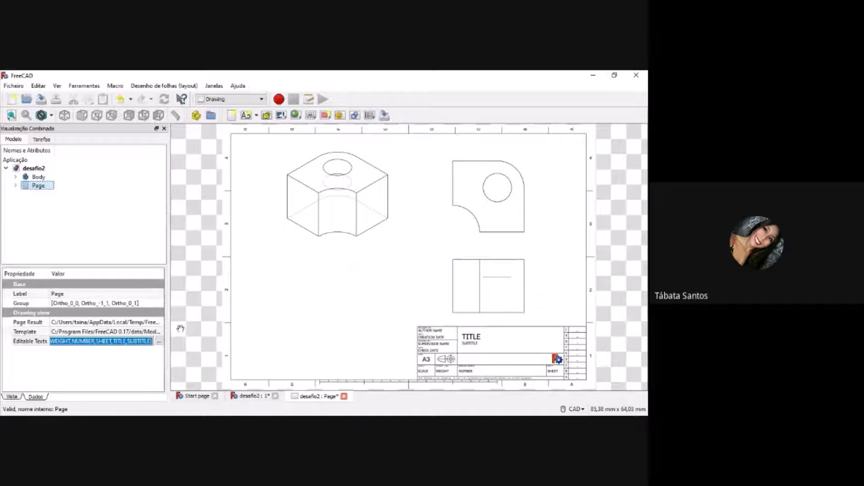
click(158, 342)
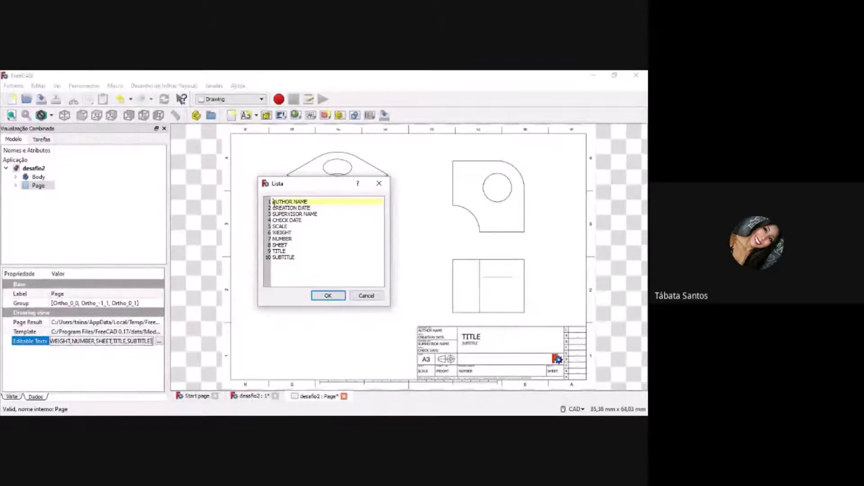
drag(273, 202, 325, 259)
text(NOME DO AUTOR DATA DE CRIAÇÃO NOME DO SUPERVISOR DATA DE VERIFICAÇÃO Escala Peso Número Folha Título Legendas)
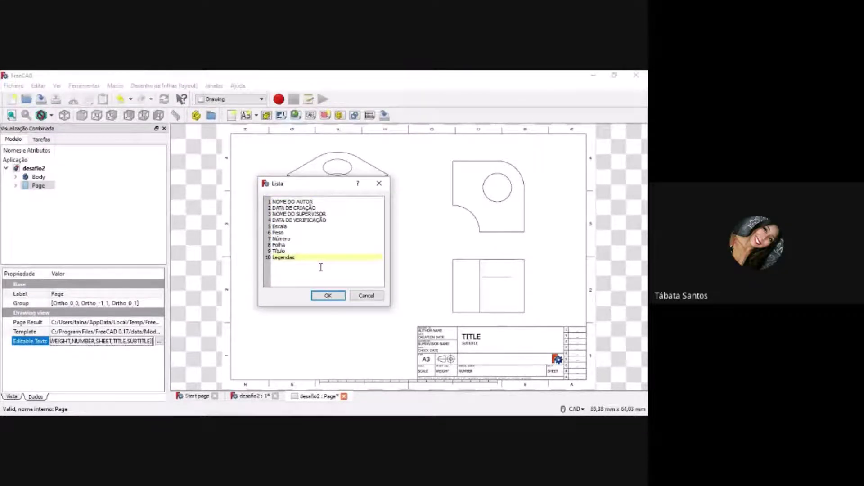
click(363, 215)
click(345, 202)
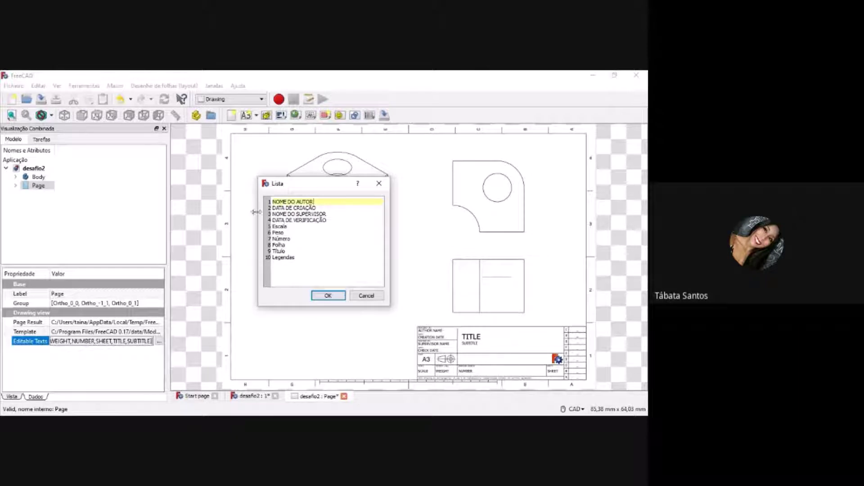
drag(333, 184, 318, 172)
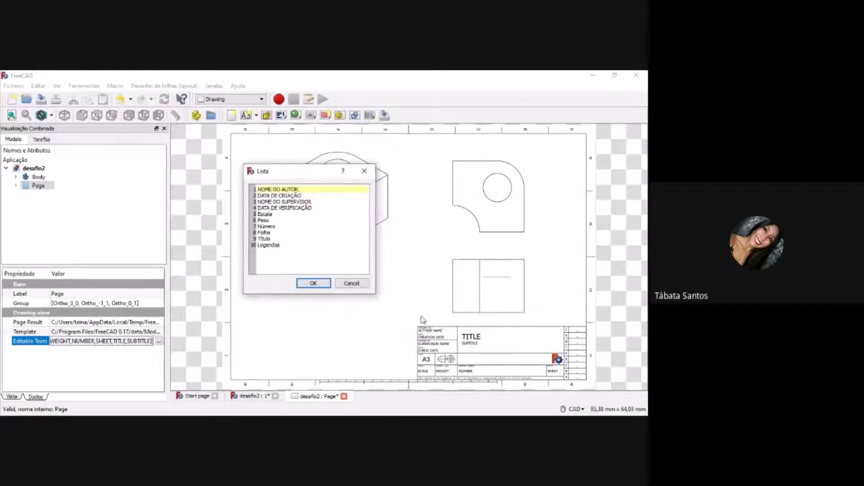
click(312, 283)
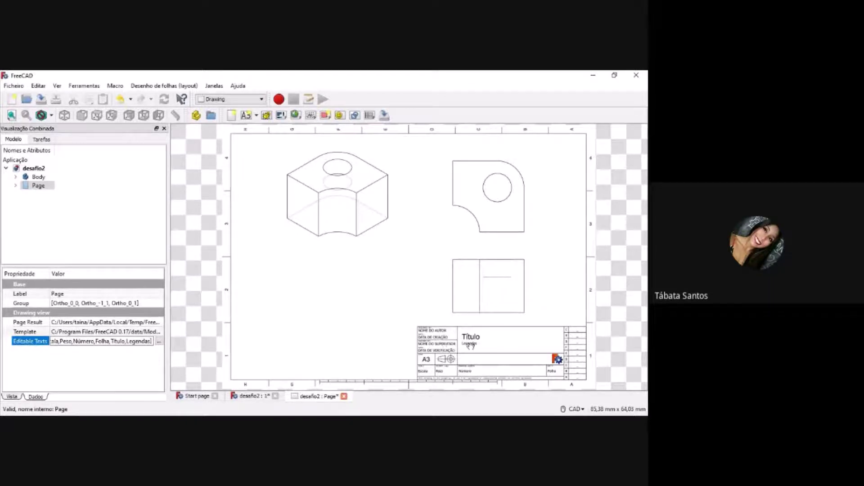
Reopen the page's editable texts and enter the author's first name and 2020 as the creation date
click(159, 342)
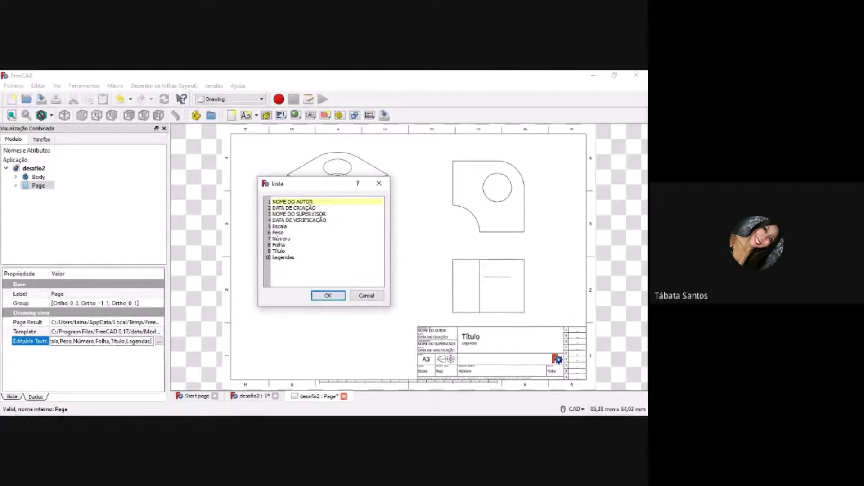
key(ctrl+shift+Left)
key(ctrl+shift+Left)
key(ctrl+shift+Left)
text(Táb)
click(326, 208)
key(shift+Home)
key(shift+Up)
mouse_move(272, 202)
mouse_down()
mouse_move(273, 220)
mouse_move(272, 208)
mouse_up()
text(2)
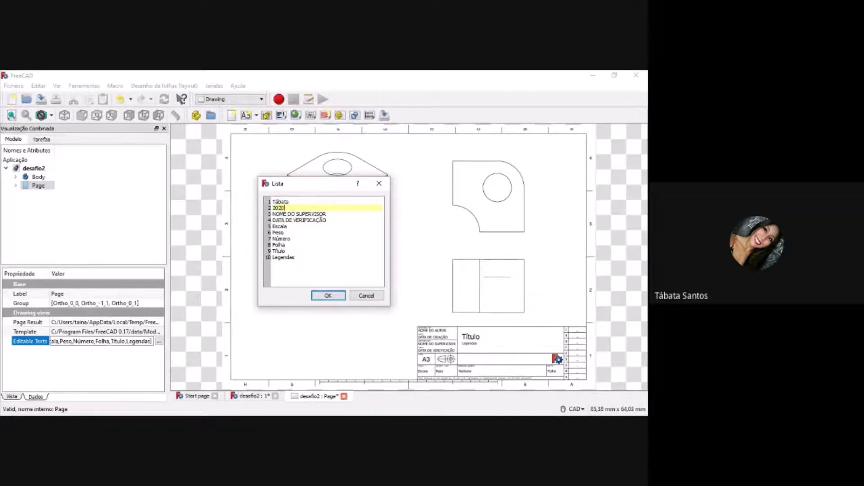
Enter USP as the supervisor and 2020 as the check date in the title block texts
click(327, 215)
mouse_move(285, 208)
mouse_down()
mouse_move(283, 221)
mouse_move(327, 214)
mouse_move(273, 215)
mouse_up()
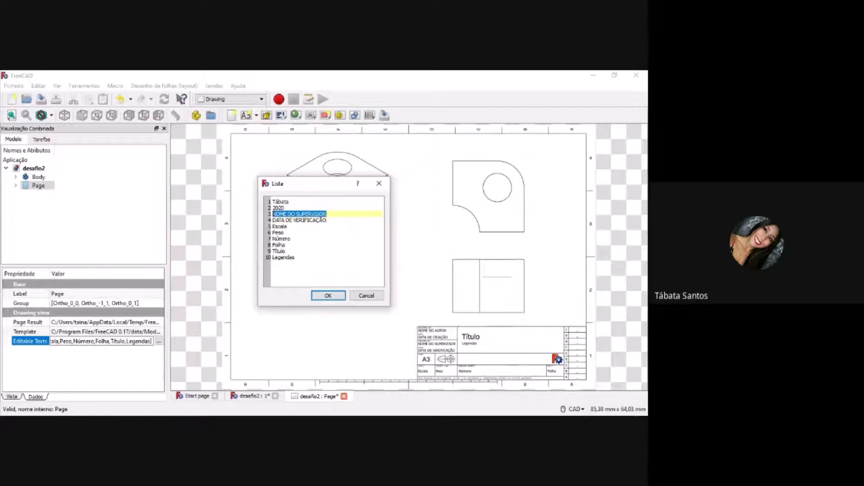
text(USP)
click(327, 220)
drag(327, 220, 279, 221)
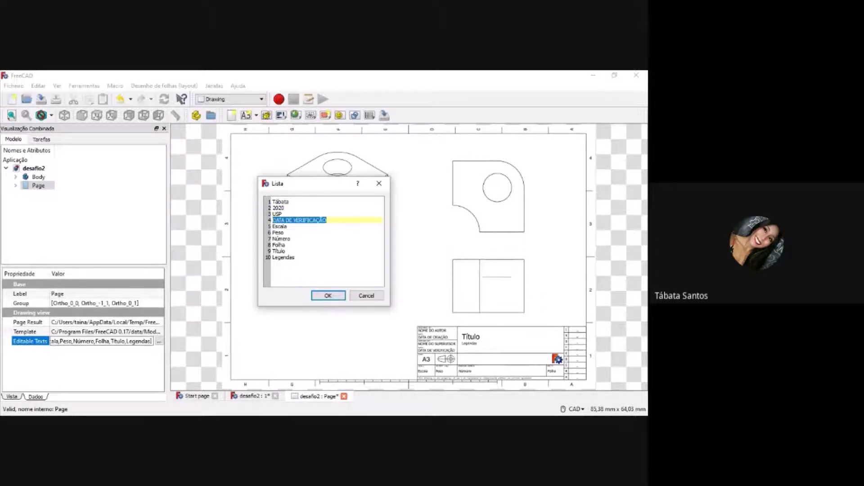
text(2020)
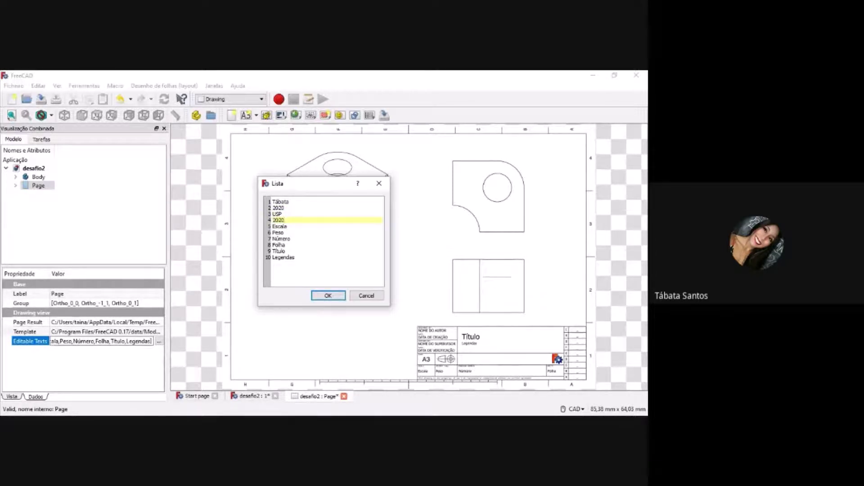
Replace the Escala entry in the title block texts with 2
click(291, 233)
click(290, 227)
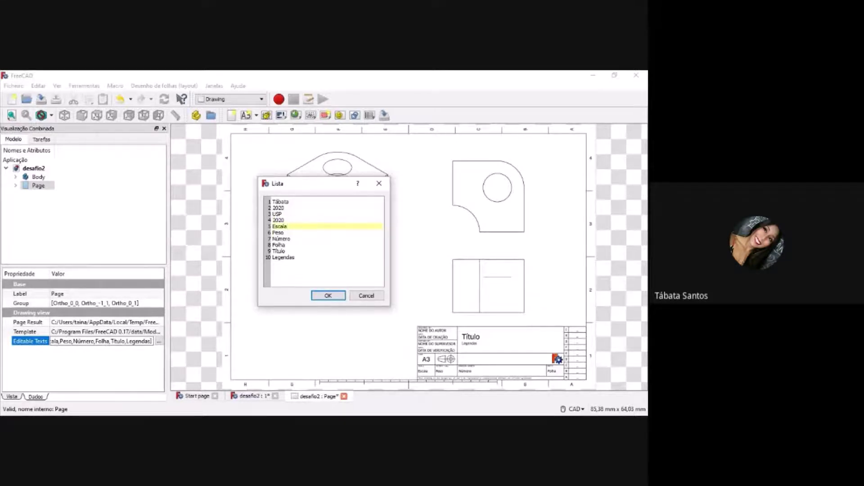
double_click(283, 226)
text(2)
key(Down)
key(End)
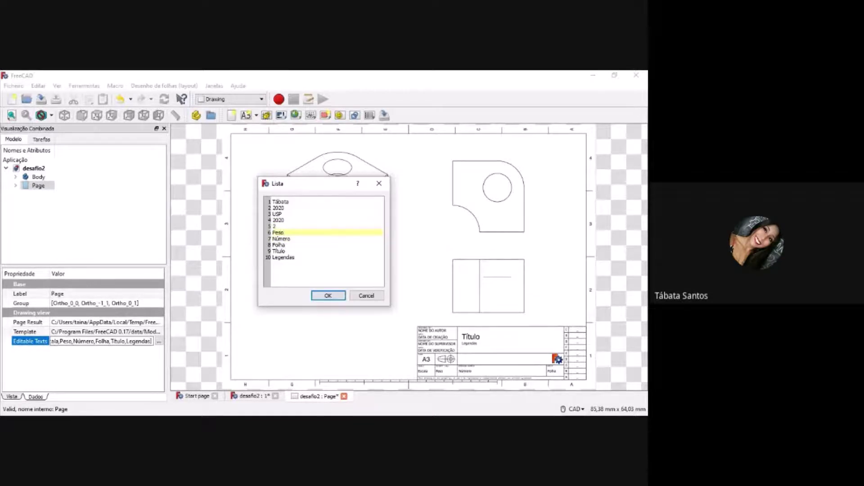
Replace the Número entry in the title block texts with 1, leaving Peso and Folha as they are
double_click(283, 232)
click(291, 239)
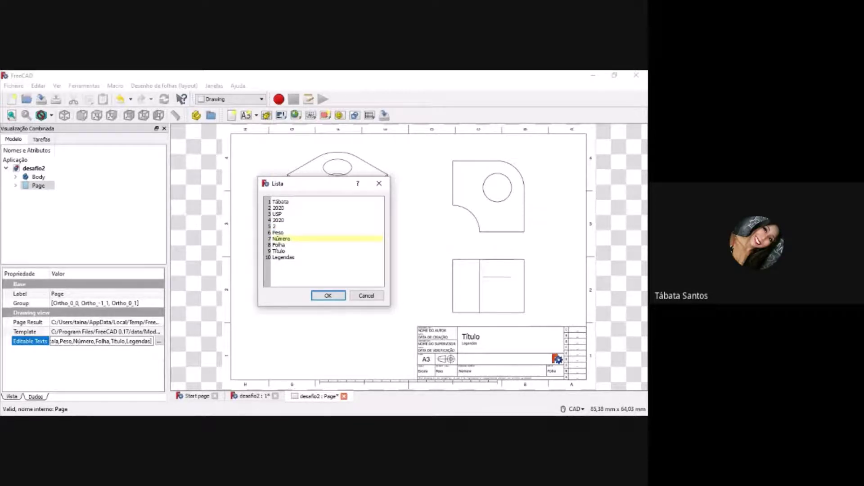
drag(288, 239, 273, 239)
text(1)
key(Down)
key(End)
click(286, 251)
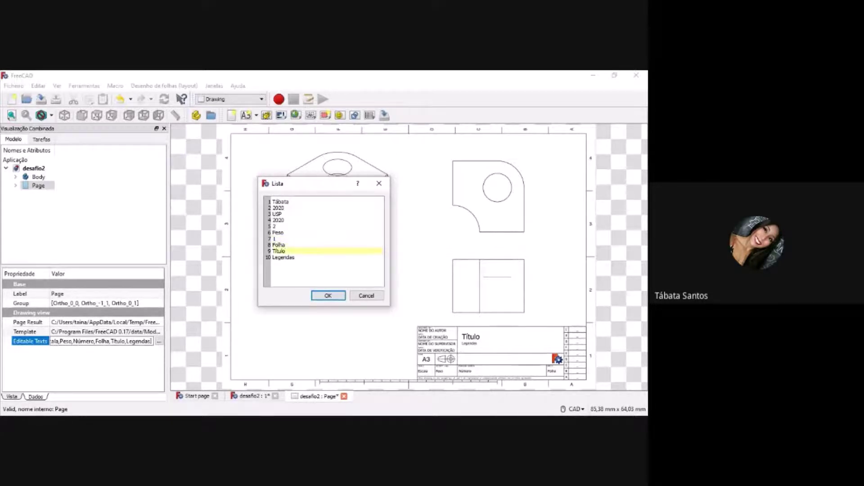
click(286, 246)
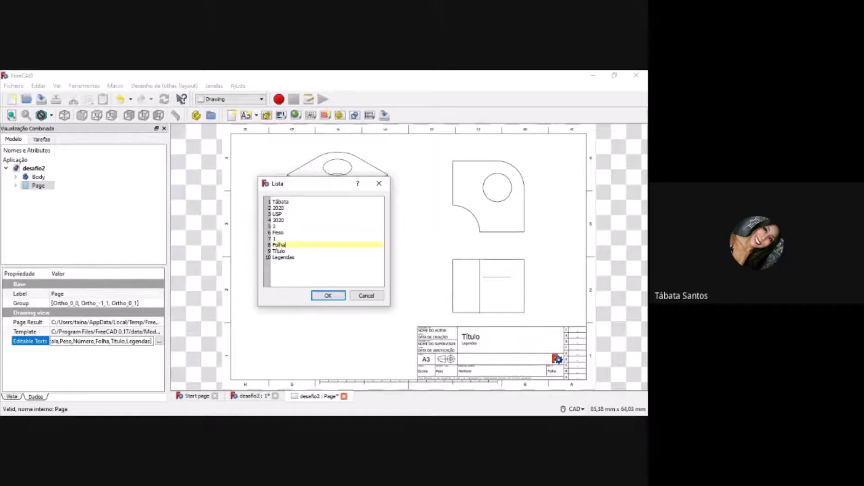
Enter "Peça exemplo" as the title and "Minicurso de FreeCAD" as the subtitle in the title block texts
click(295, 257)
click(286, 251)
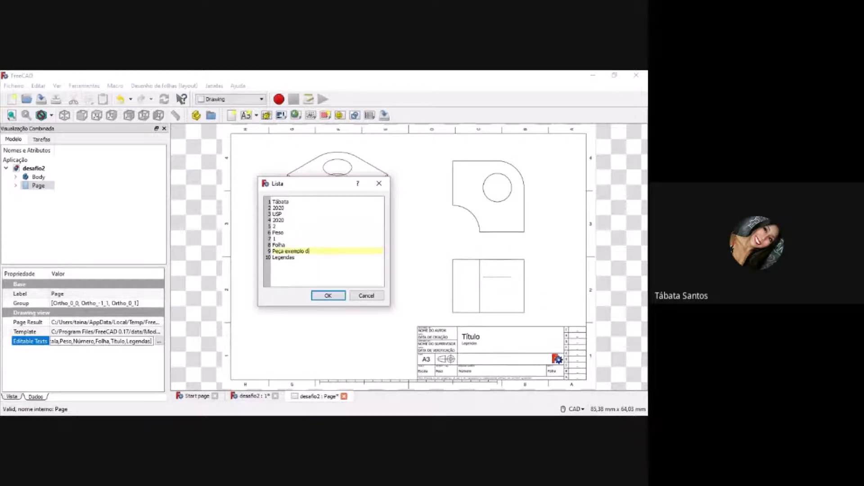
click(295, 258)
double_click(290, 257)
text(Minicurso)
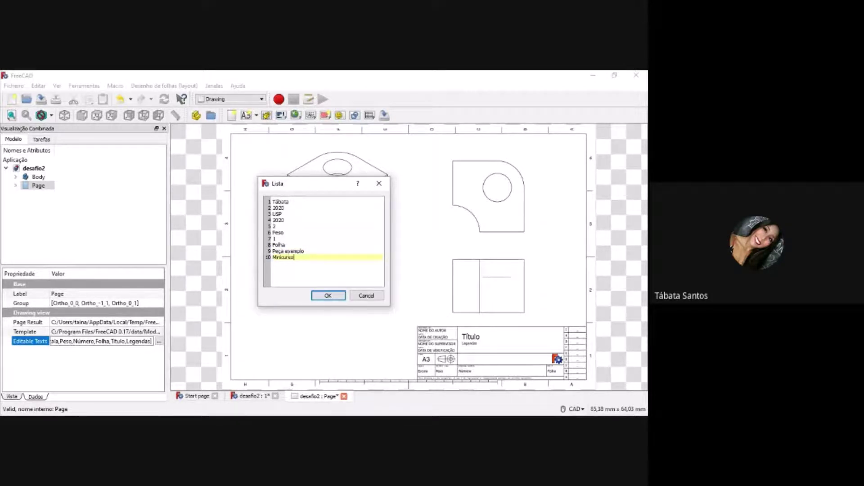
text( de FreeCAD)
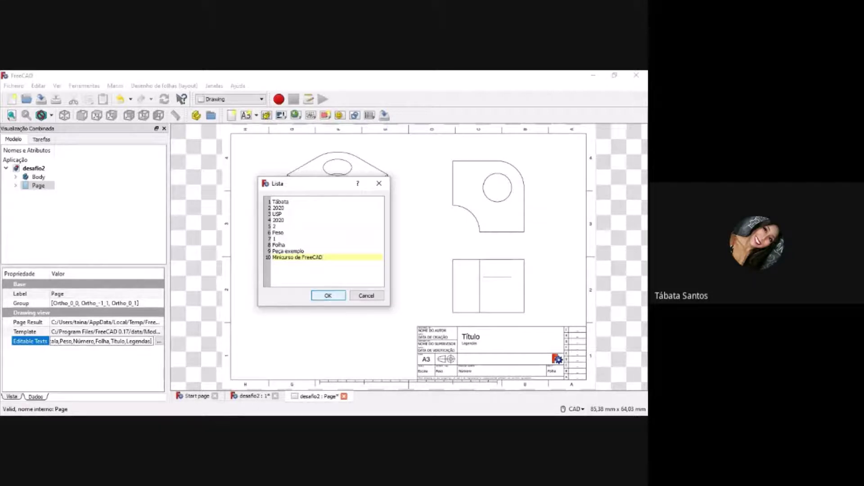
Apply the edited title block texts to the drawing page
click(283, 214)
click(285, 208)
click(282, 214)
click(304, 251)
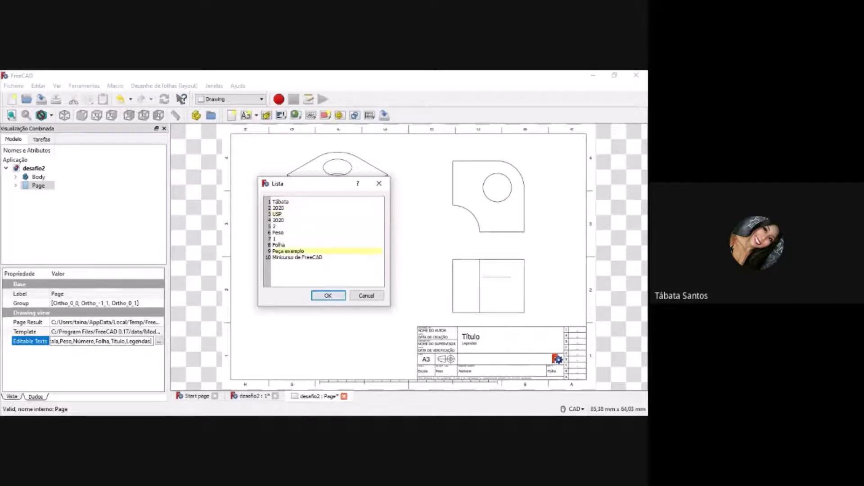
click(328, 296)
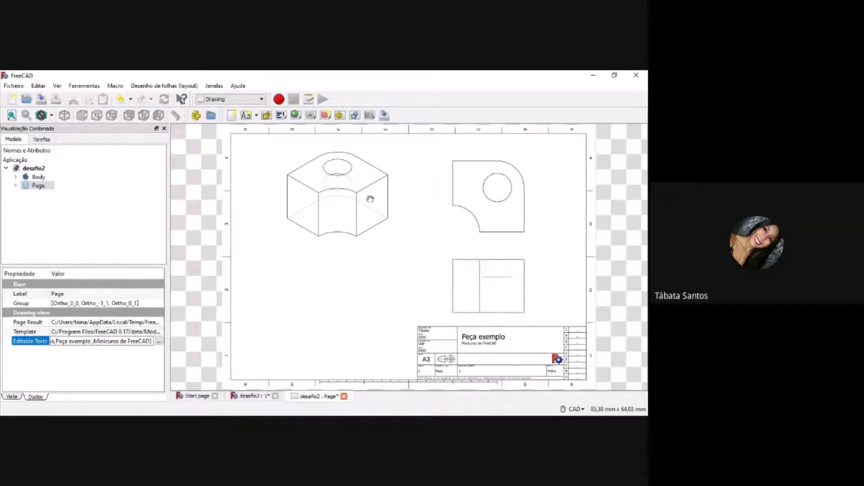
Look through the workbenches in the Addon manager for drawing_dimensioning
click(255, 100)
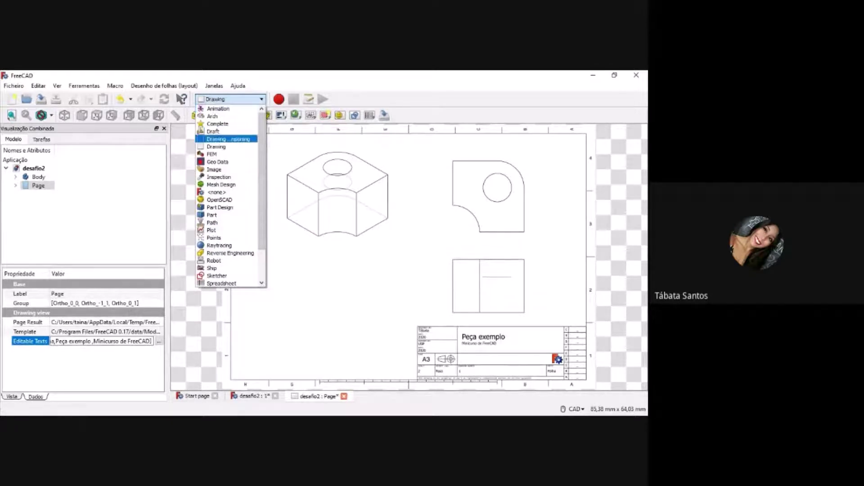
click(262, 100)
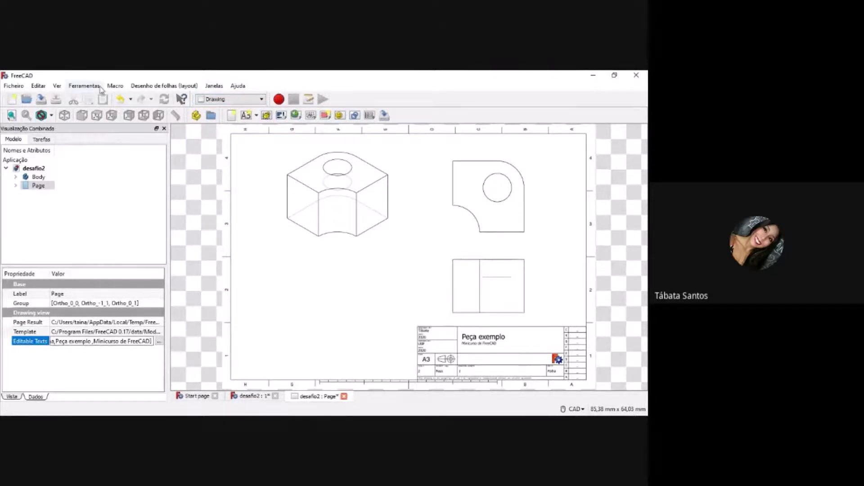
click(84, 86)
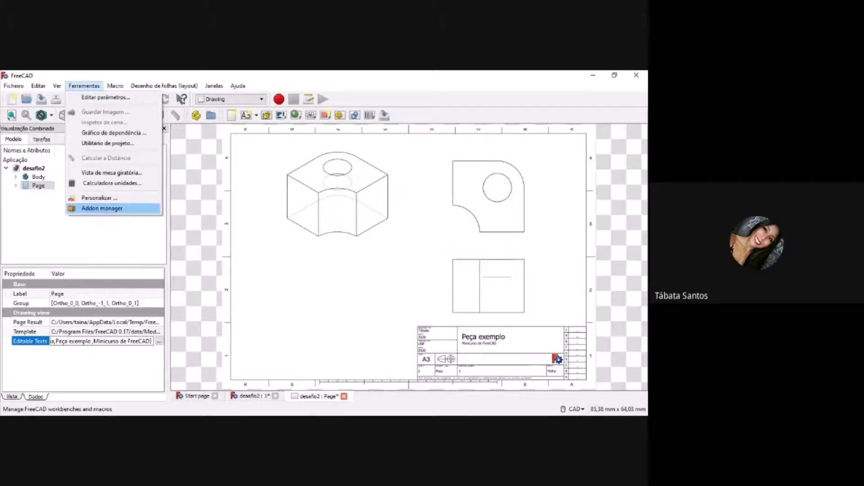
click(112, 209)
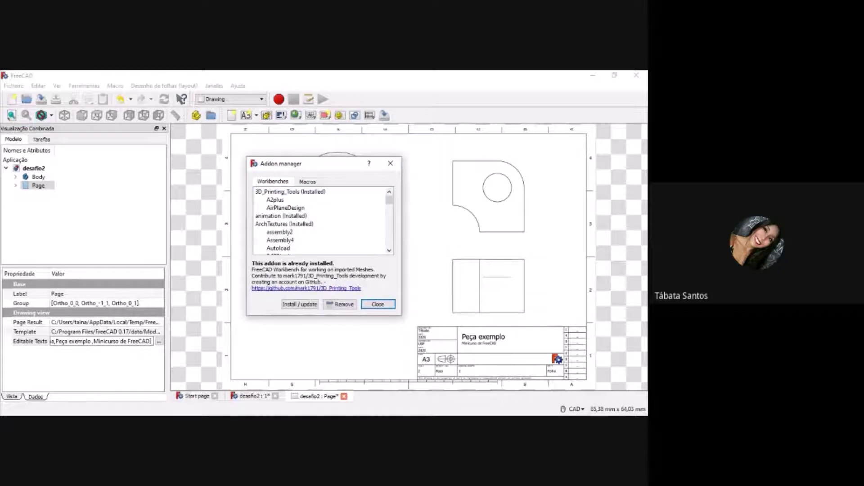
scroll(320, 216, down, 5)
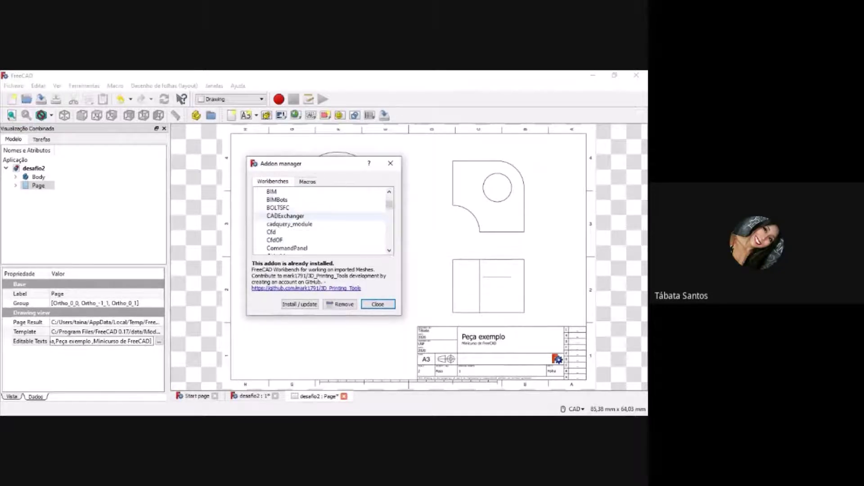
scroll(319, 216, down, 4)
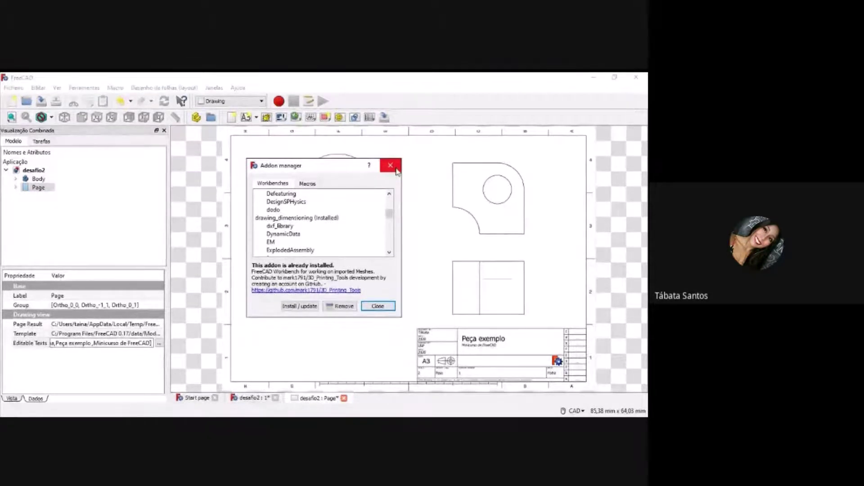
click(380, 305)
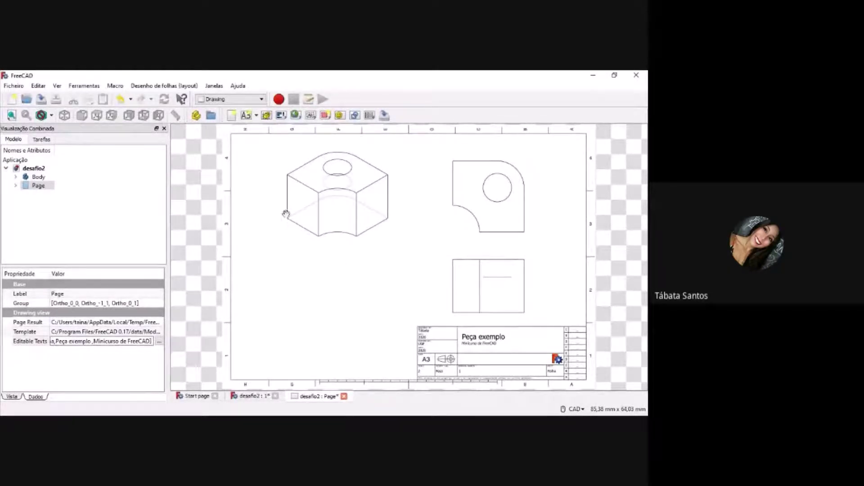
Save the desafio2 document with the drawing page
click(14, 86)
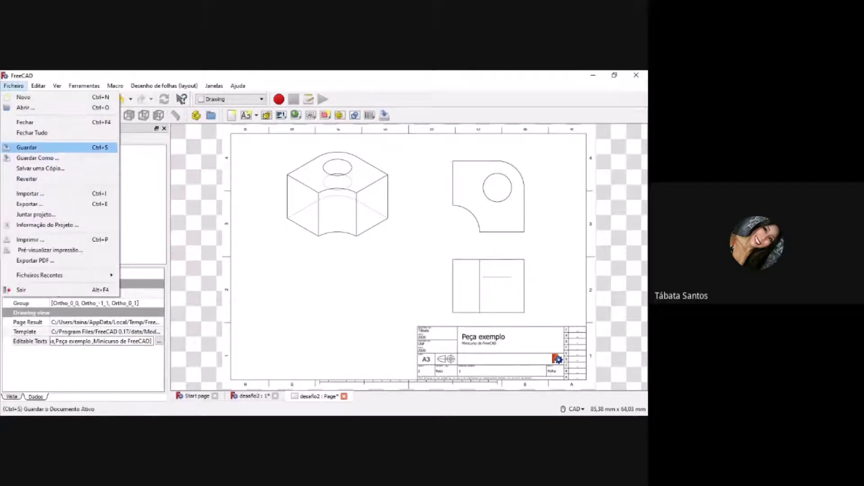
click(220, 228)
key(ctrl+s)
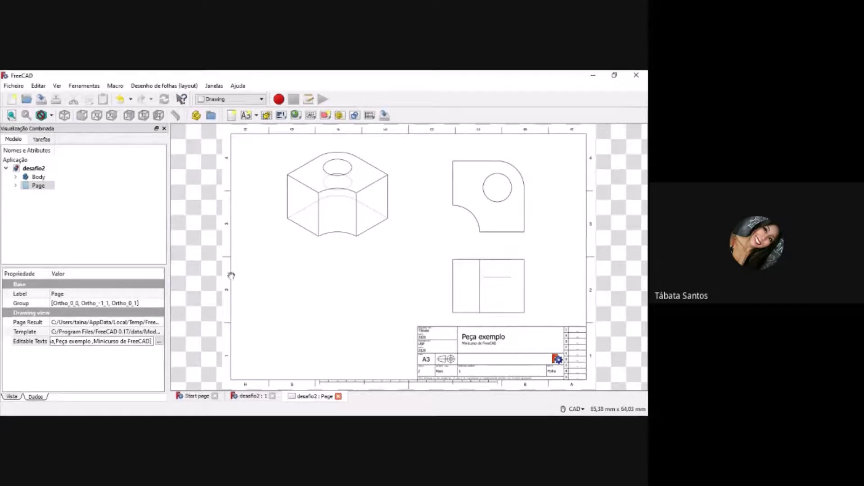
Switch from the Drawing workbench to Drawing Dimensioning, comparing the tools of the two workbenches
click(228, 98)
click(231, 137)
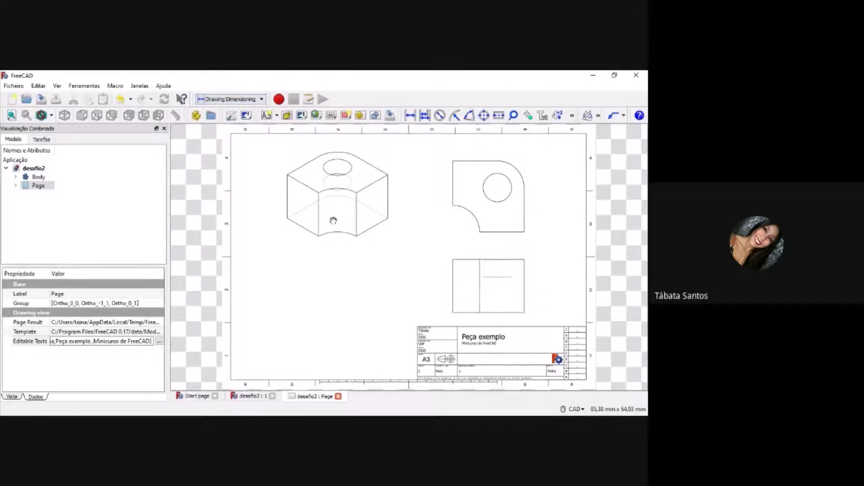
click(243, 99)
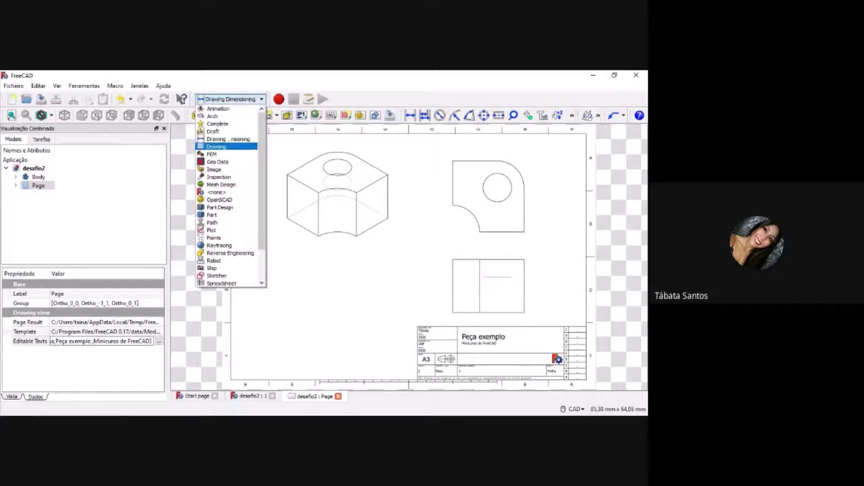
click(239, 129)
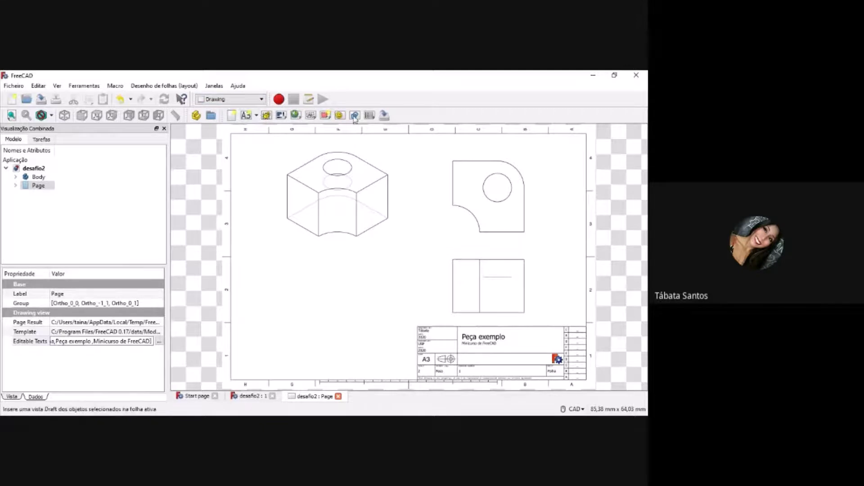
click(232, 99)
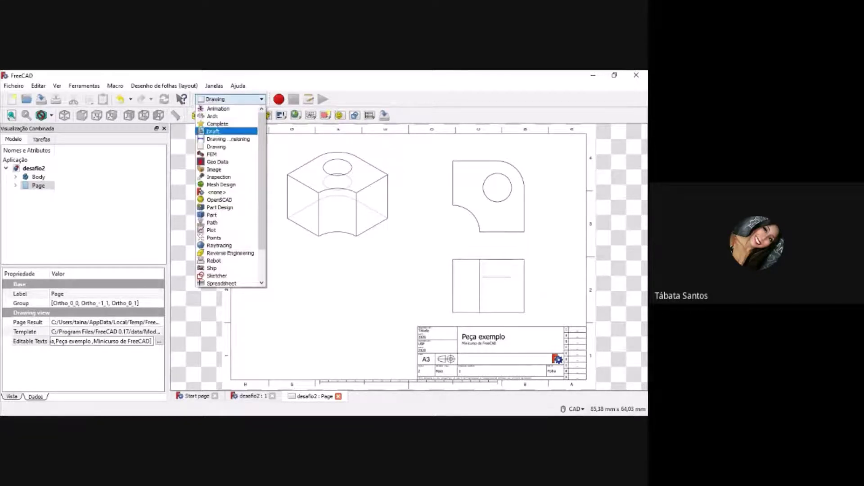
click(232, 140)
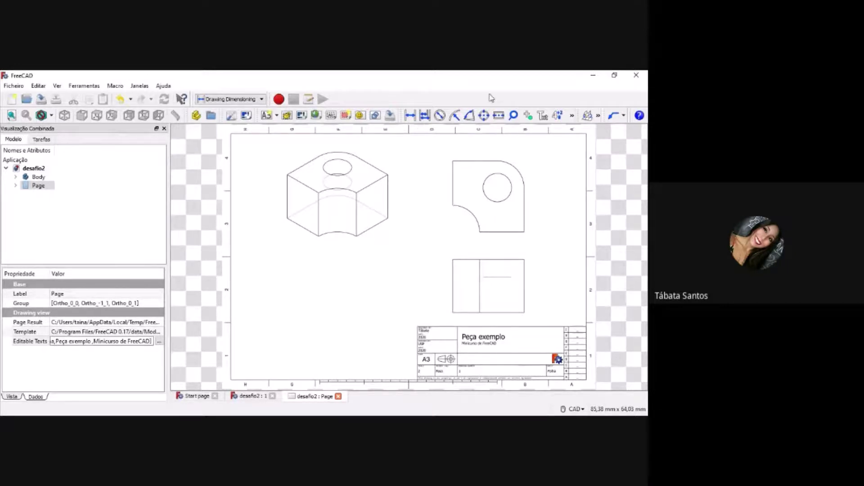
Add a linear dimension to the upper straight edge of the view showing the round hole, placed above the view
scroll(480, 154, up, 1)
scroll(478, 156, up, 1)
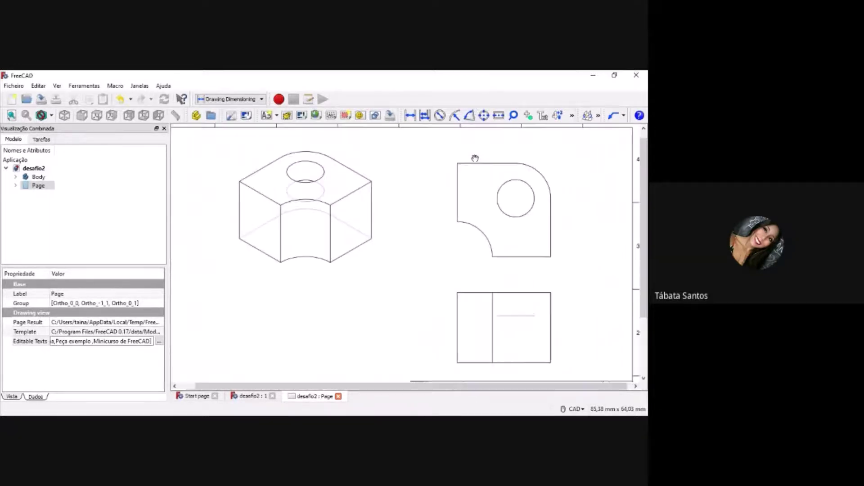
scroll(474, 159, down, 1)
scroll(474, 162, up, 1)
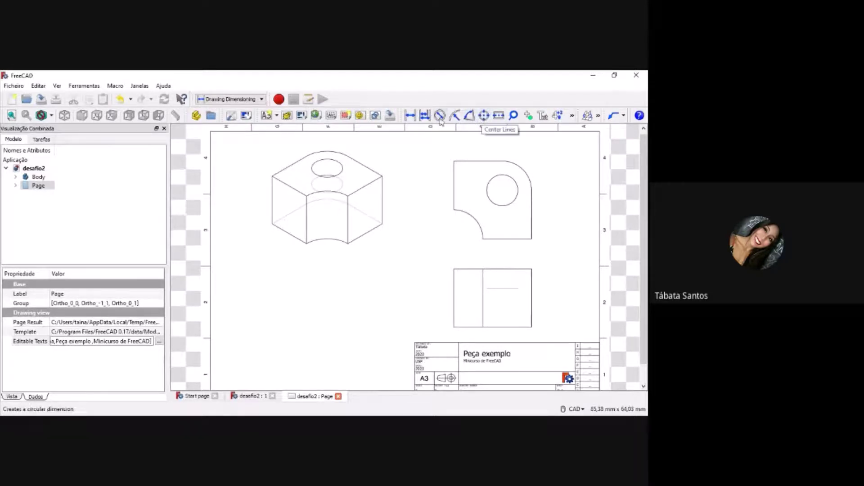
scroll(421, 172, up, 3)
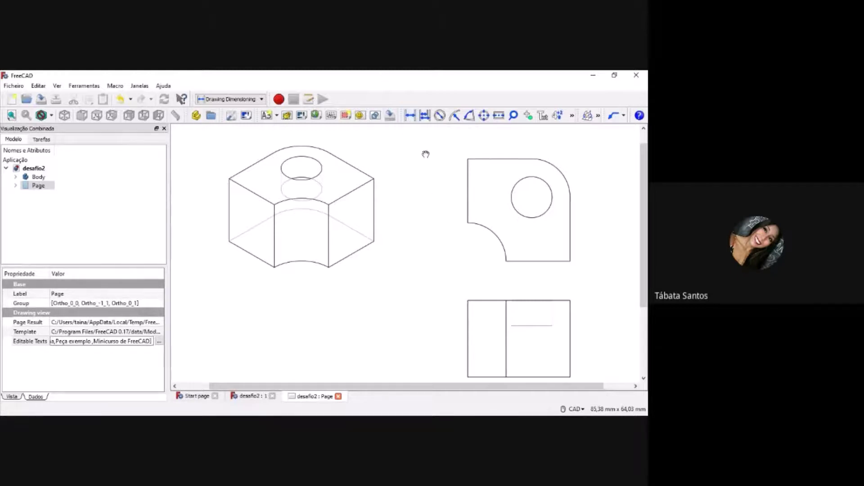
click(411, 116)
scroll(430, 253, down, 1)
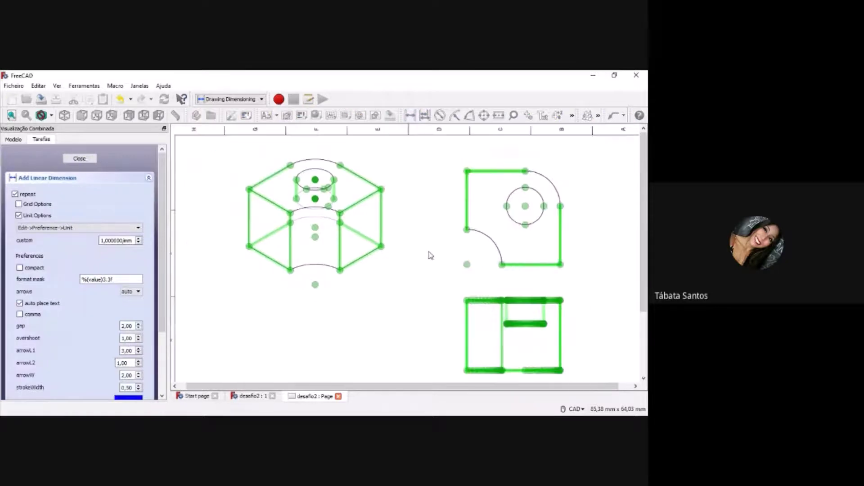
scroll(421, 252, down, 2)
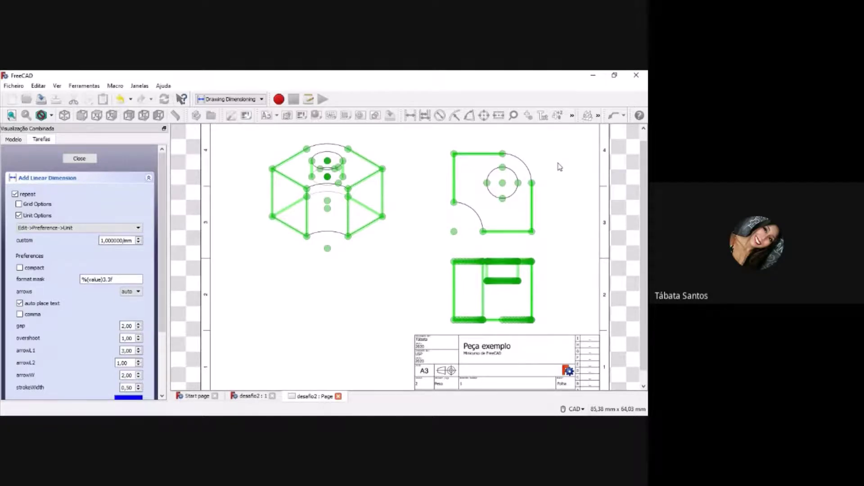
scroll(559, 167, up, 1)
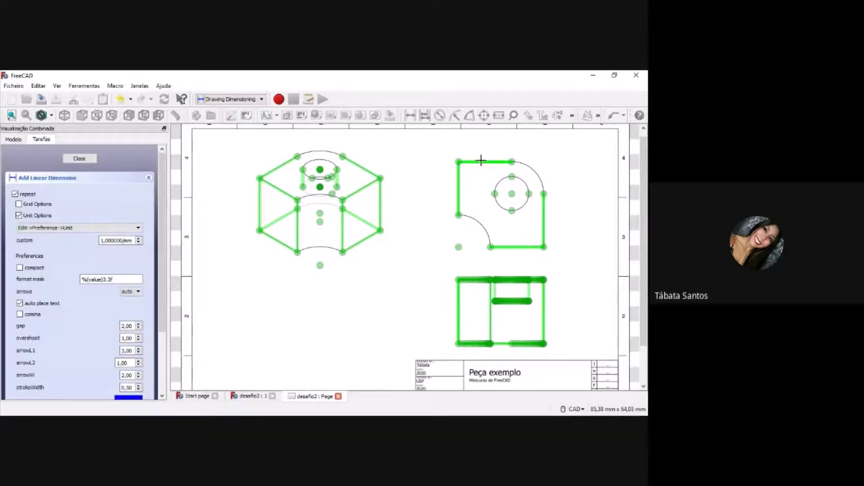
scroll(520, 169, up, 2)
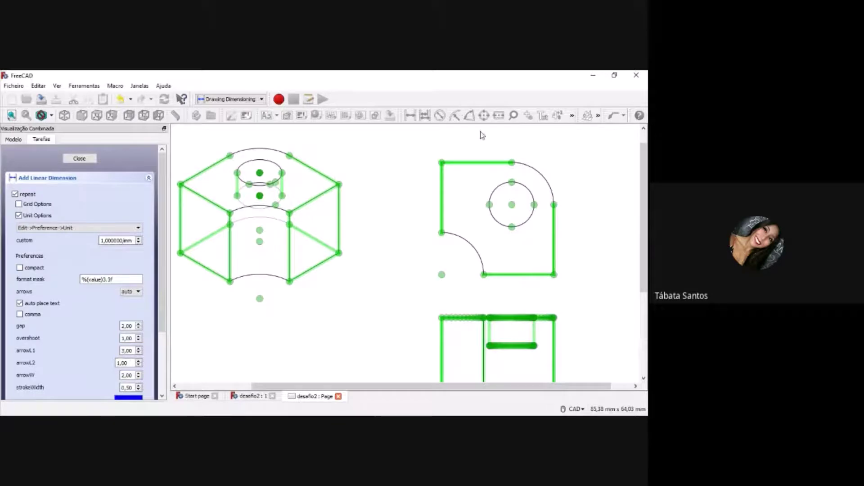
click(477, 162)
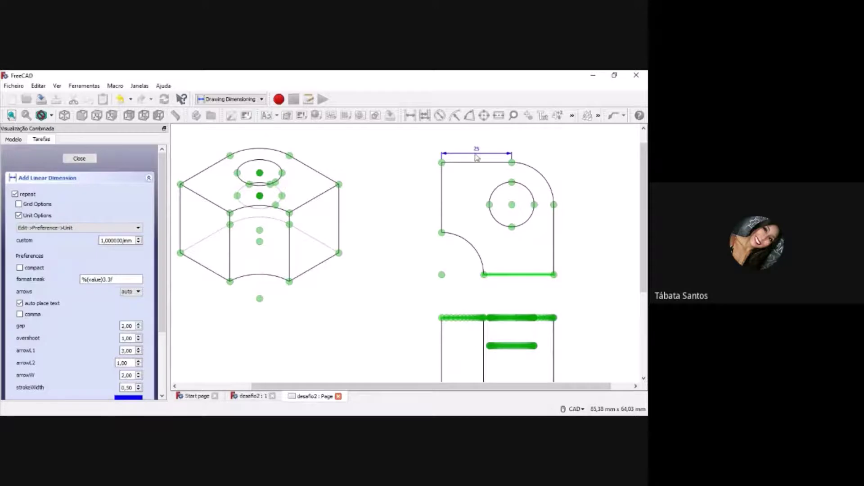
click(476, 147)
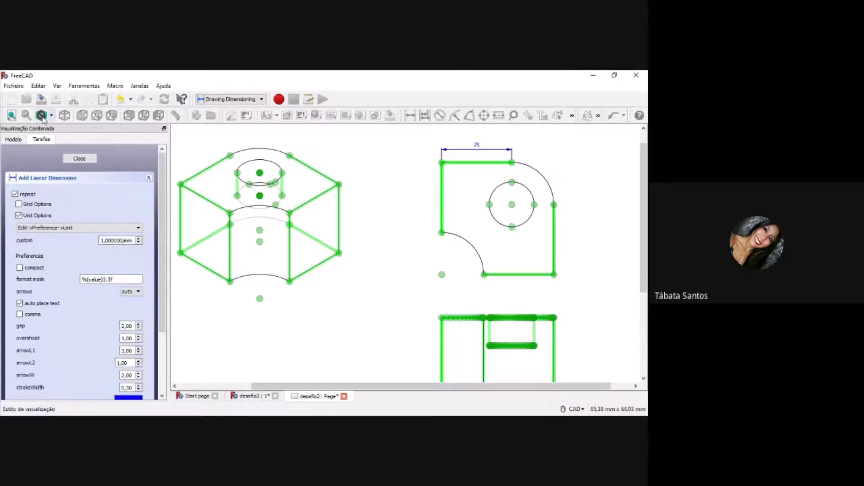
click(84, 160)
Delete the linear dimension above the view with the round hole using Delete Dimension
scroll(544, 179, up, 1)
scroll(544, 179, down, 2)
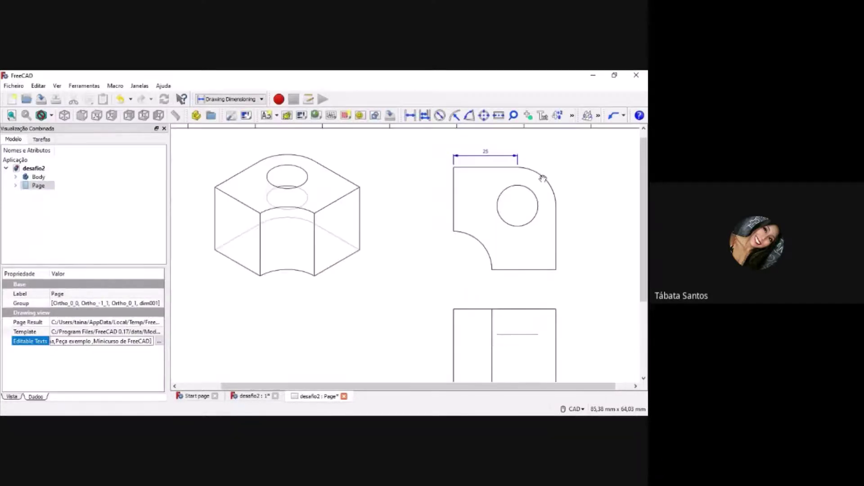
click(574, 116)
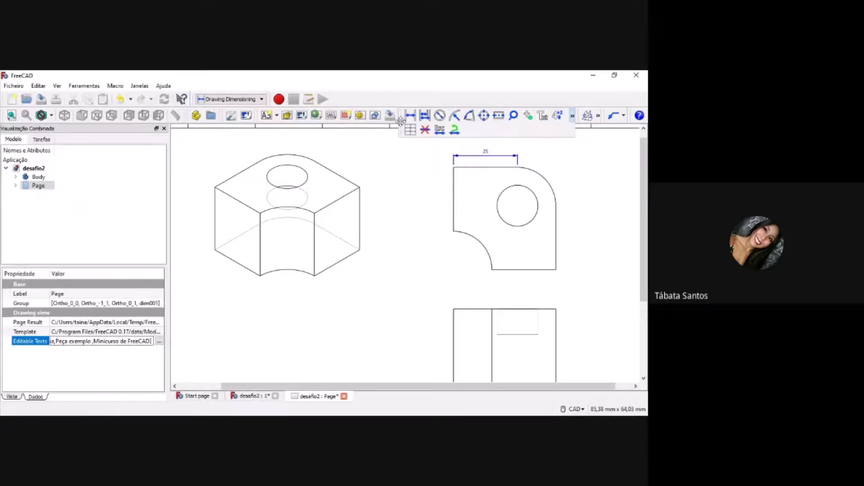
click(573, 117)
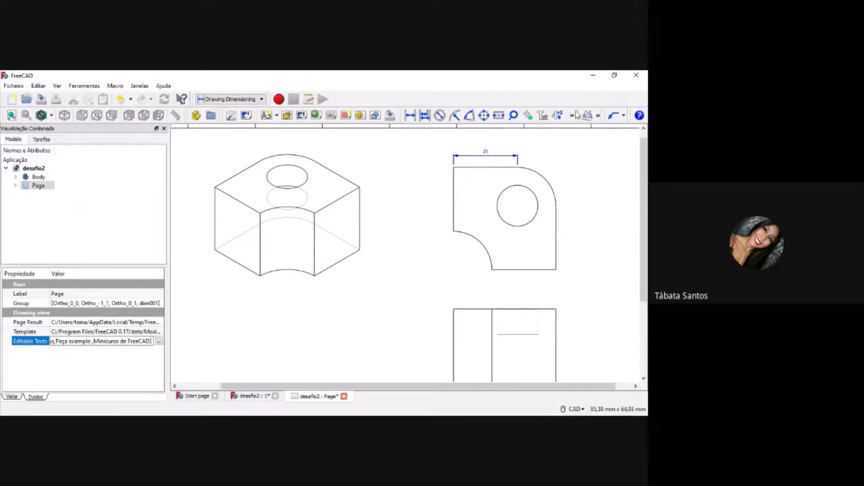
click(572, 116)
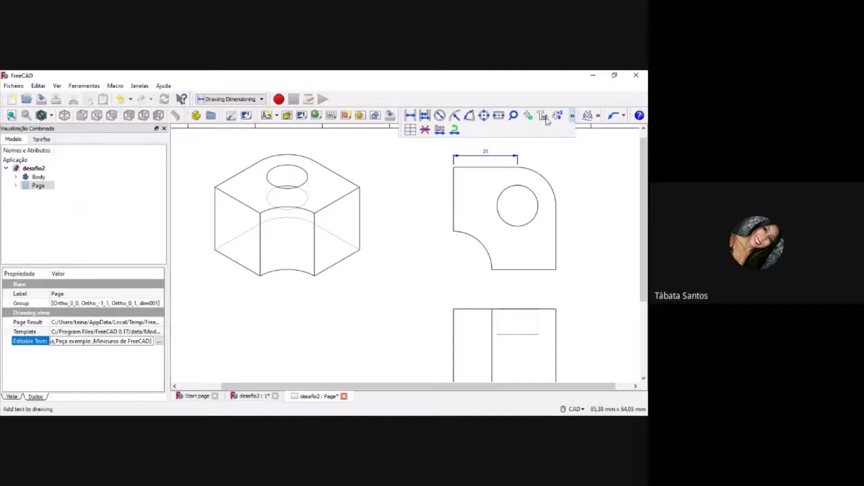
click(425, 130)
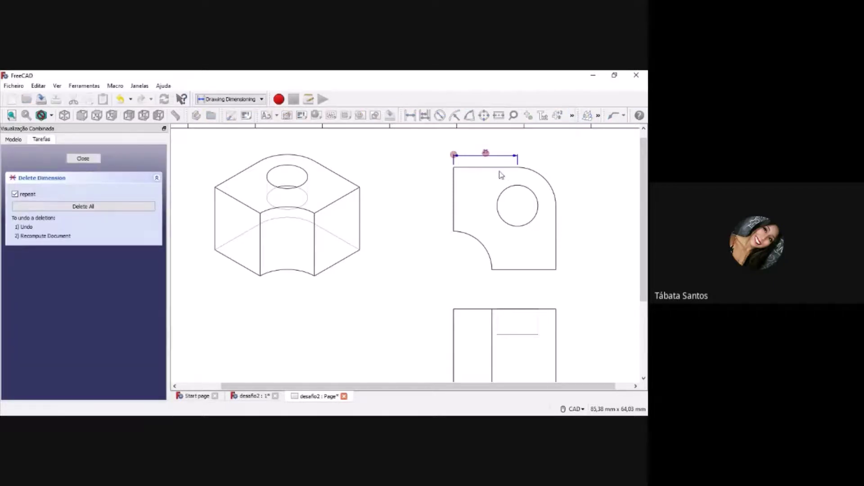
scroll(487, 154, down, 1)
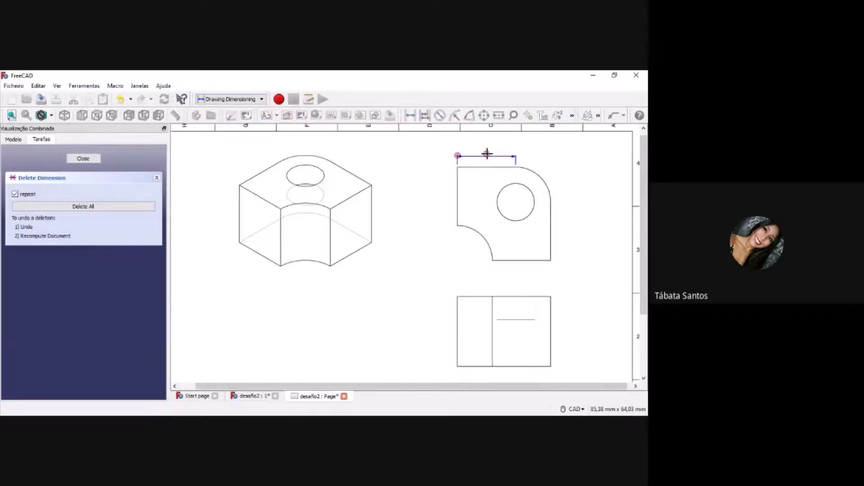
scroll(487, 155, up, 2)
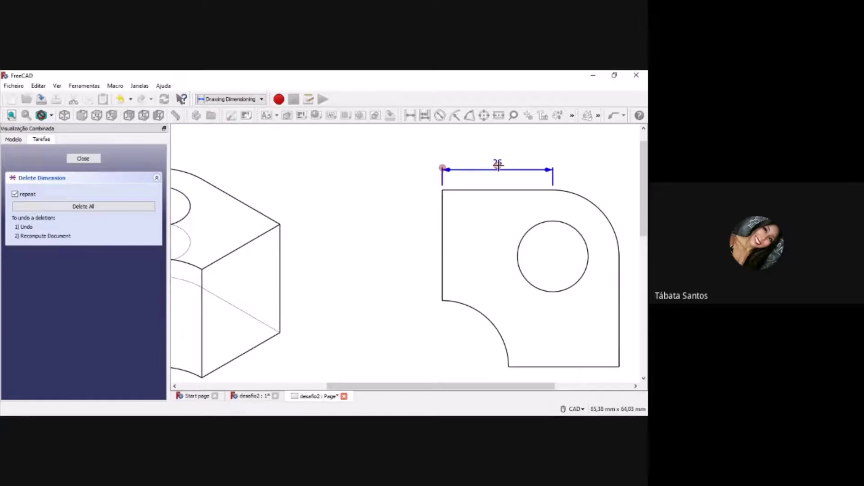
click(499, 166)
scroll(498, 166, up, 1)
click(77, 157)
scroll(324, 241, down, 3)
scroll(394, 206, down, 3)
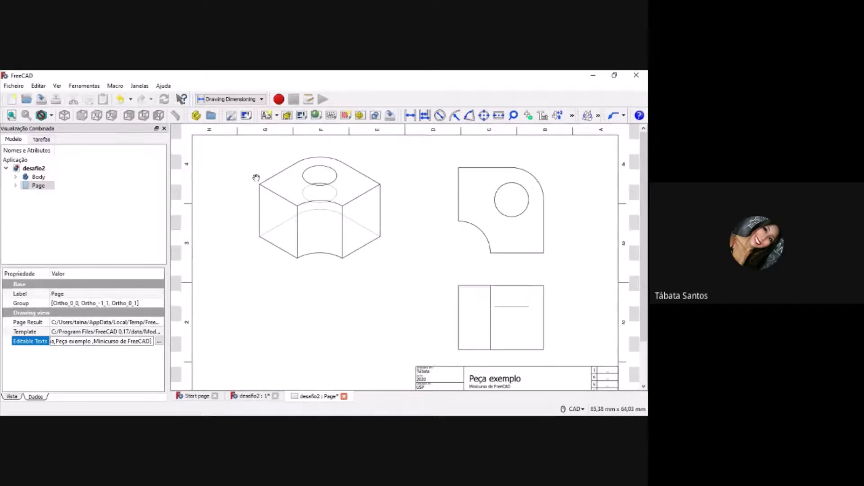
Try to add a linear dimension stack between the end points of the isometric view's lower edge beside the concave cut
key(ctrl+z)
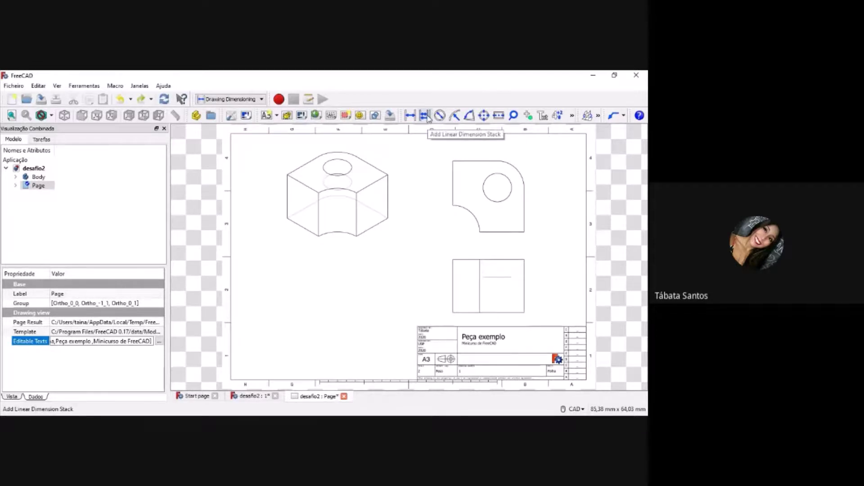
click(426, 116)
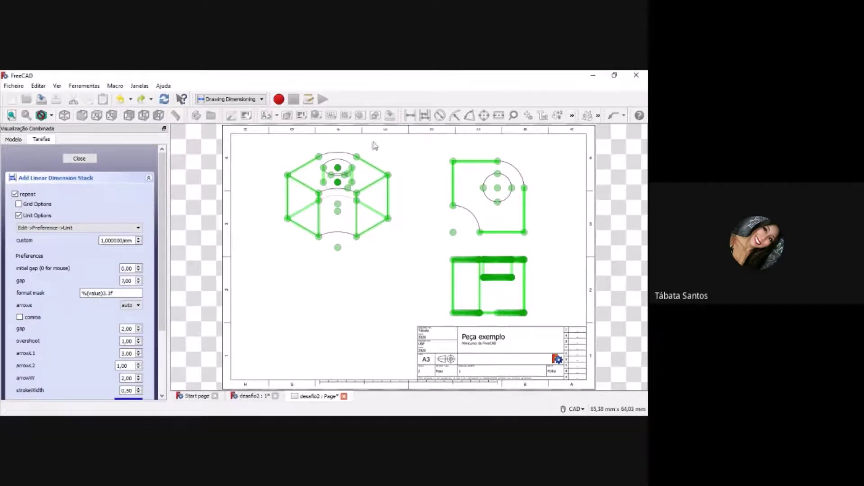
click(287, 218)
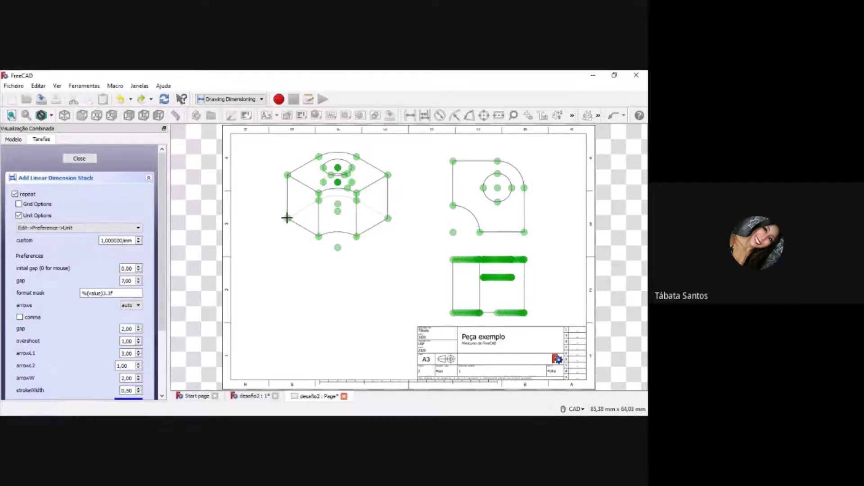
click(319, 236)
click(285, 224)
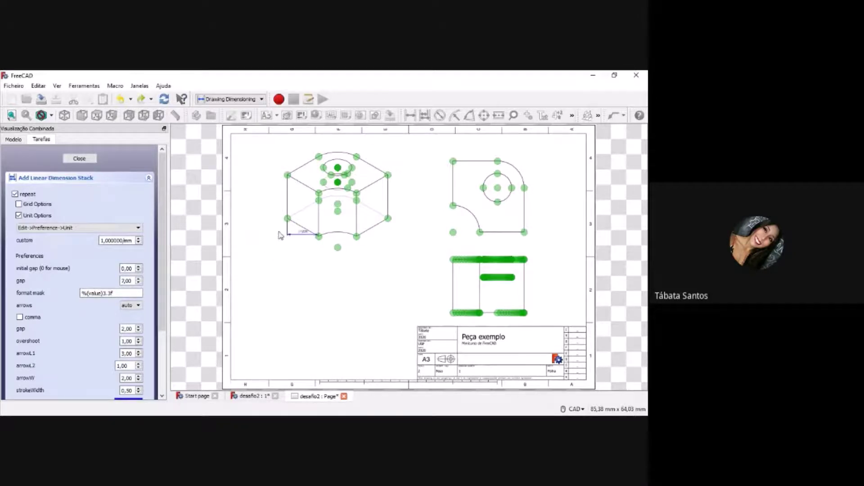
right_click(265, 227)
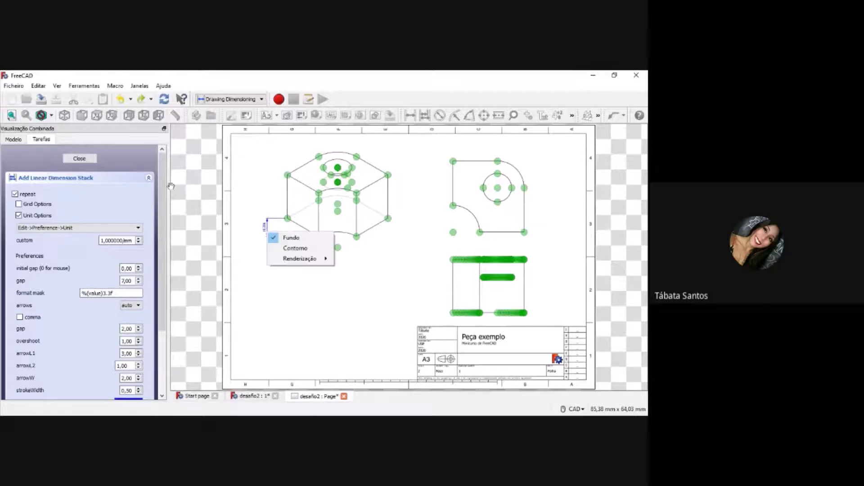
click(284, 235)
click(81, 159)
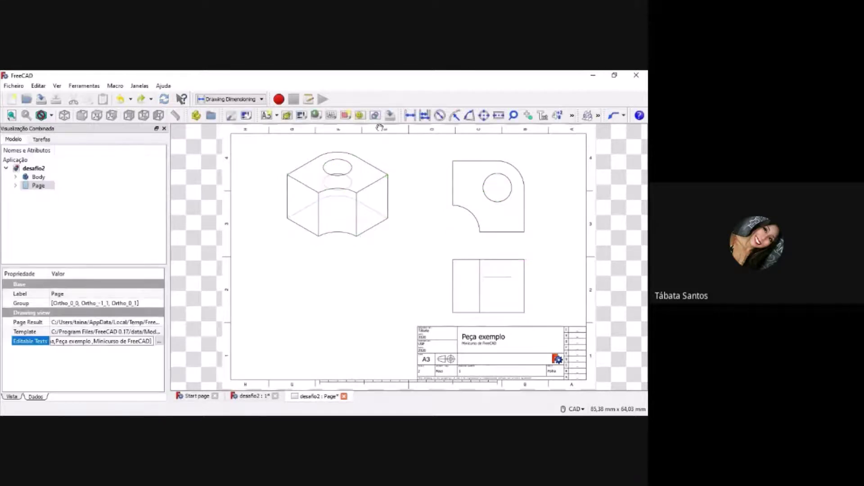
Add circular dimensions to the round hole and the rounded outer corner, placing one below the hole and the other outside the corner
click(440, 116)
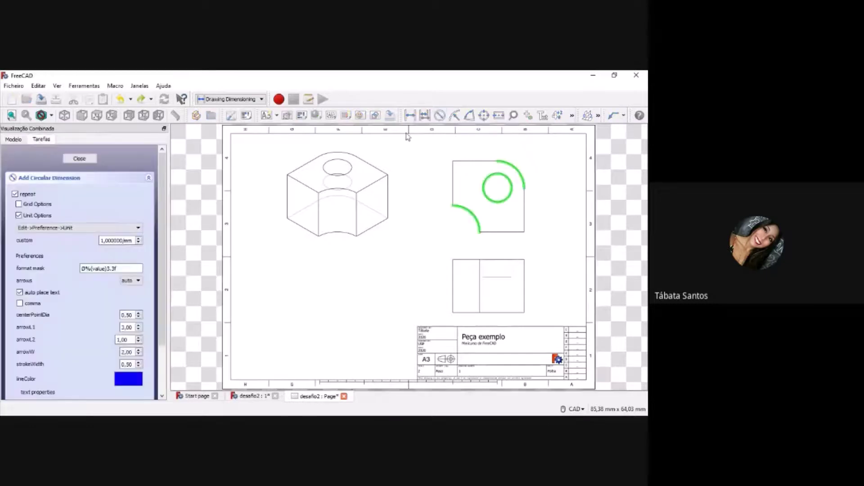
click(495, 199)
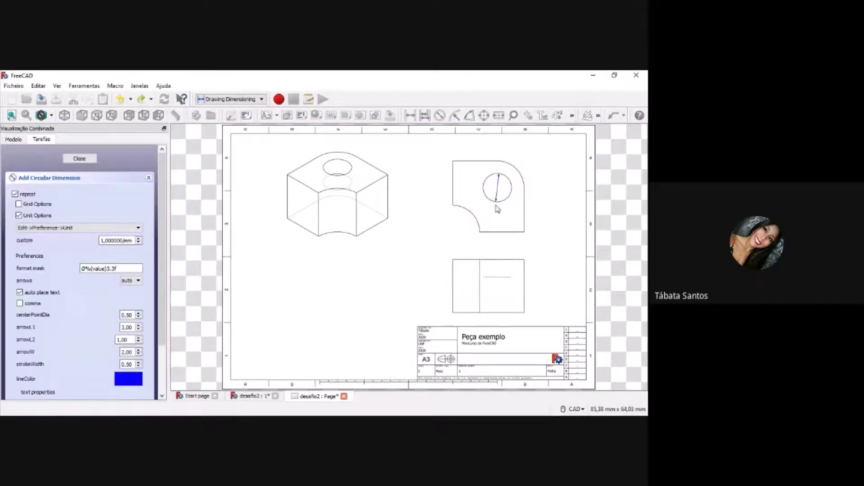
click(501, 219)
click(512, 217)
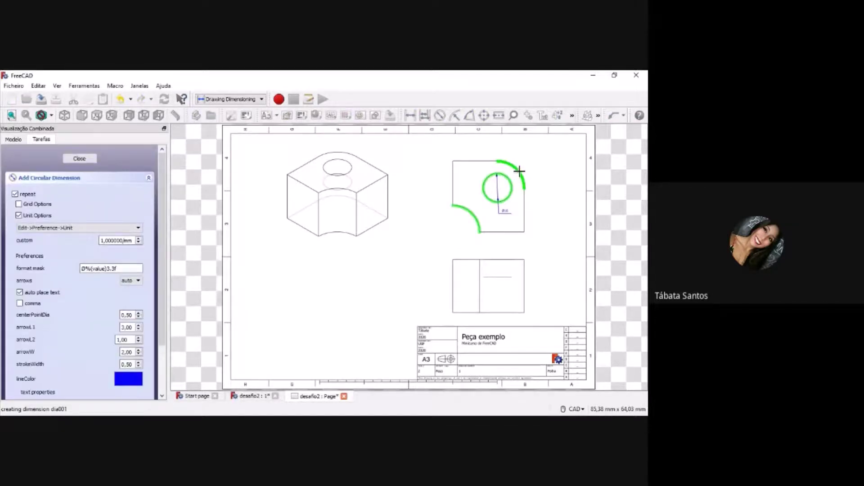
click(520, 171)
double_click(534, 163)
click(80, 159)
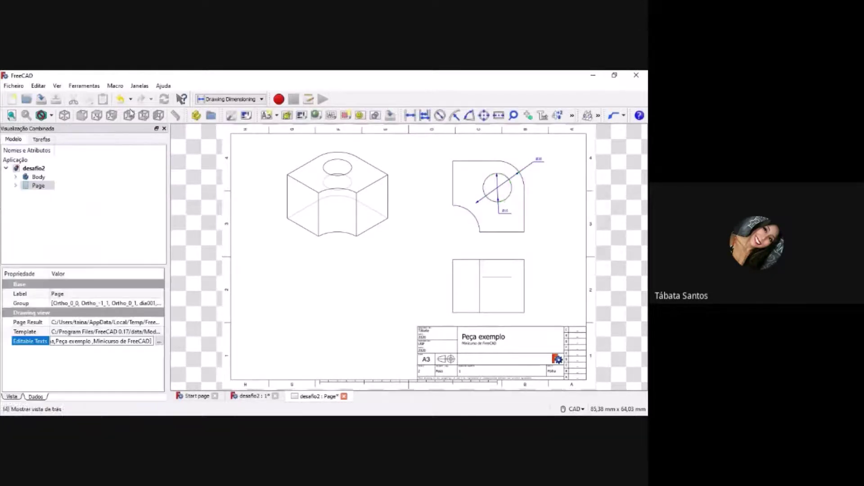
Delete the diameter dimensions of the rounded corner and the round hole using Delete Dimension
click(572, 115)
click(440, 129)
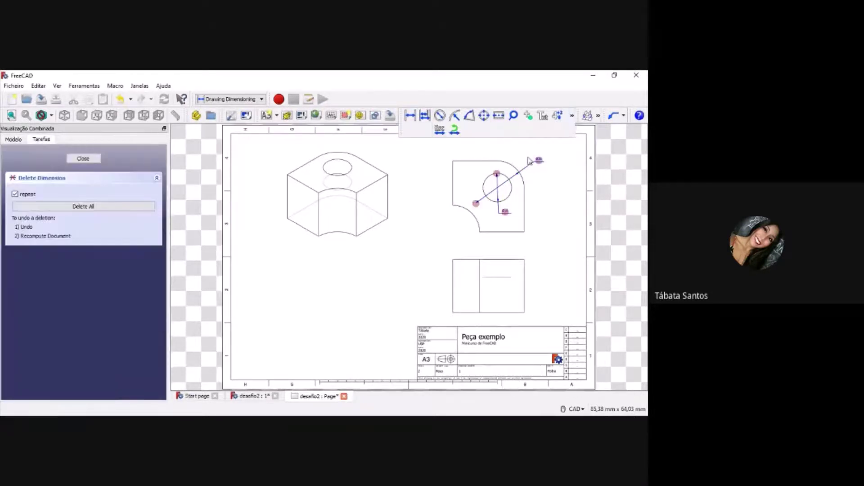
click(539, 160)
click(506, 211)
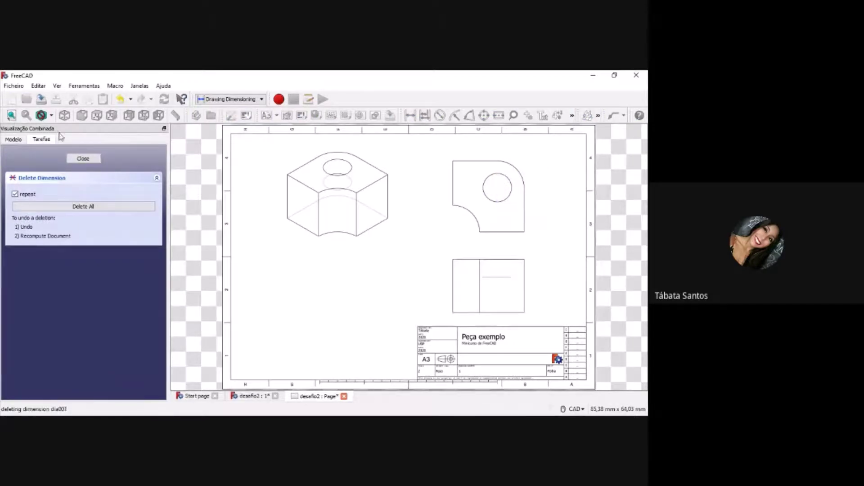
click(75, 160)
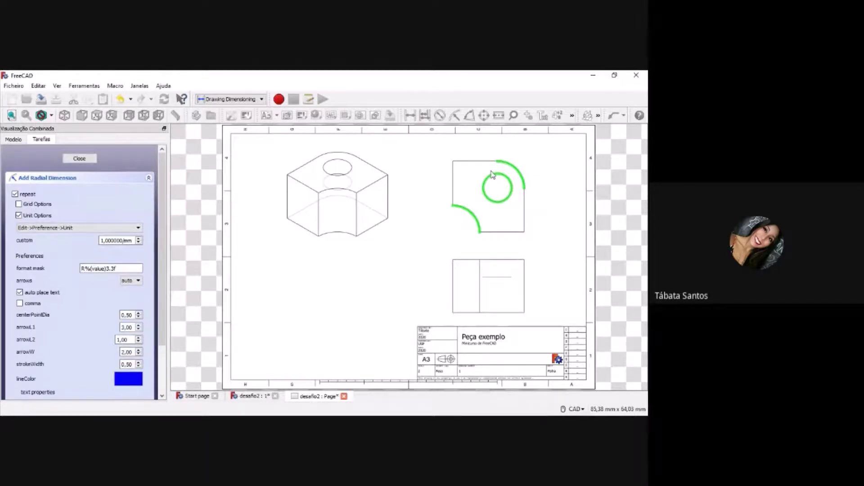
Add a radial dimension to the round hole, with its label placed outside the rounded corner
click(509, 179)
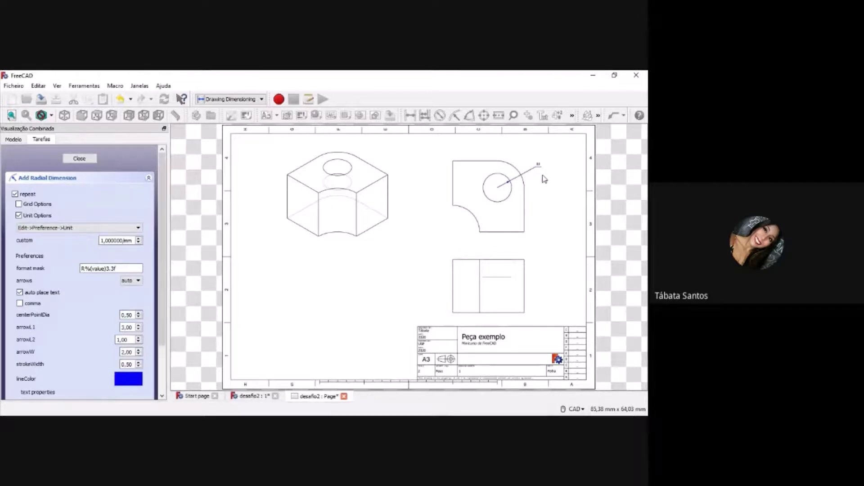
click(545, 171)
scroll(550, 162, up, 3)
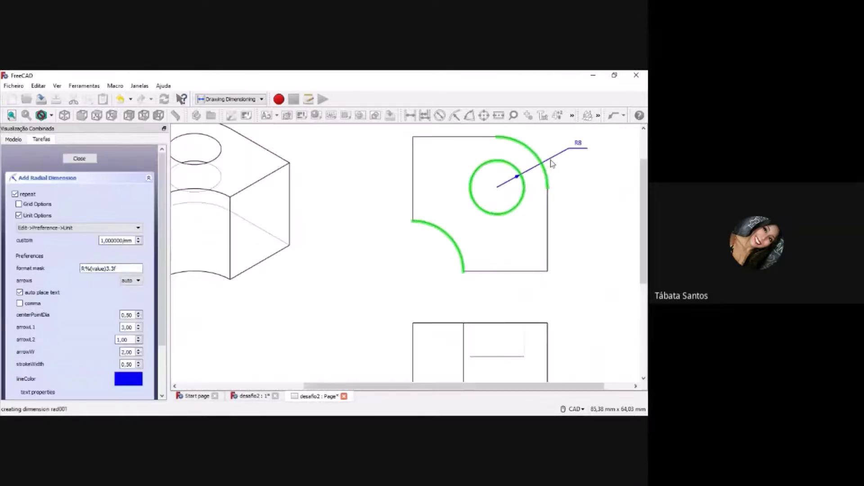
drag(645, 189, 644, 160)
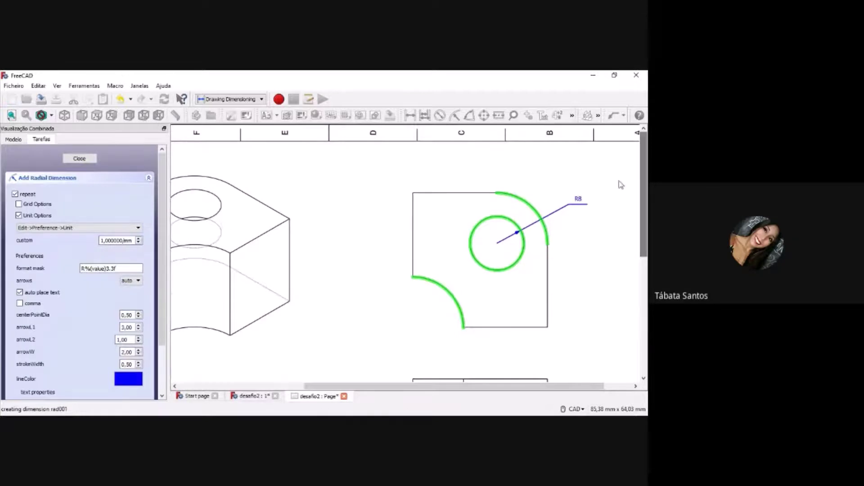
scroll(593, 198, up, 2)
scroll(532, 213, up, 3)
click(79, 158)
Add a circular dimension to the round hole with its label above the view, and undo both it and the hole's radial dimension
click(440, 115)
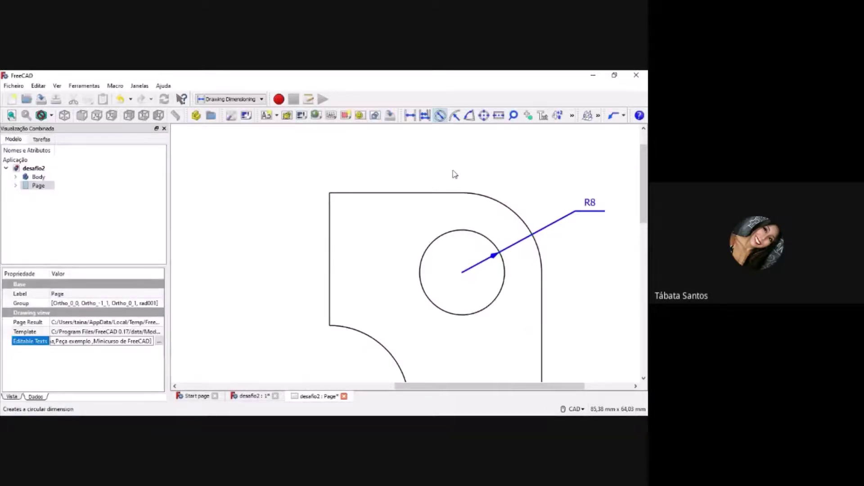
click(488, 239)
click(518, 177)
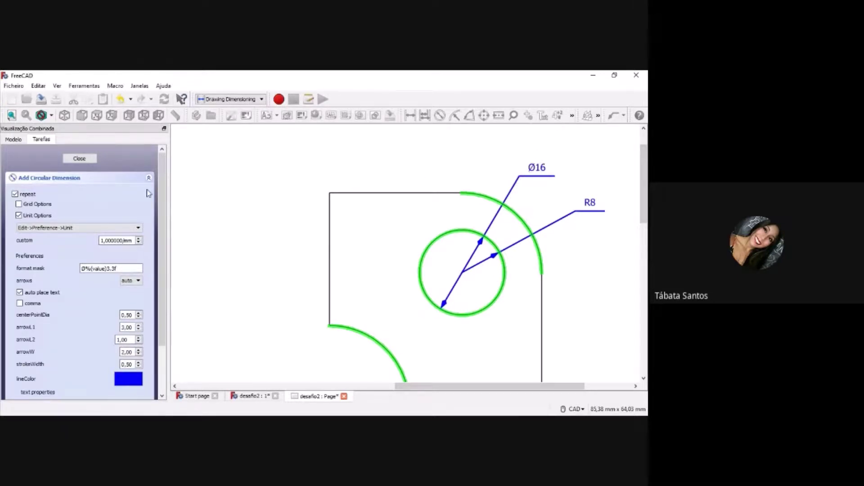
click(119, 99)
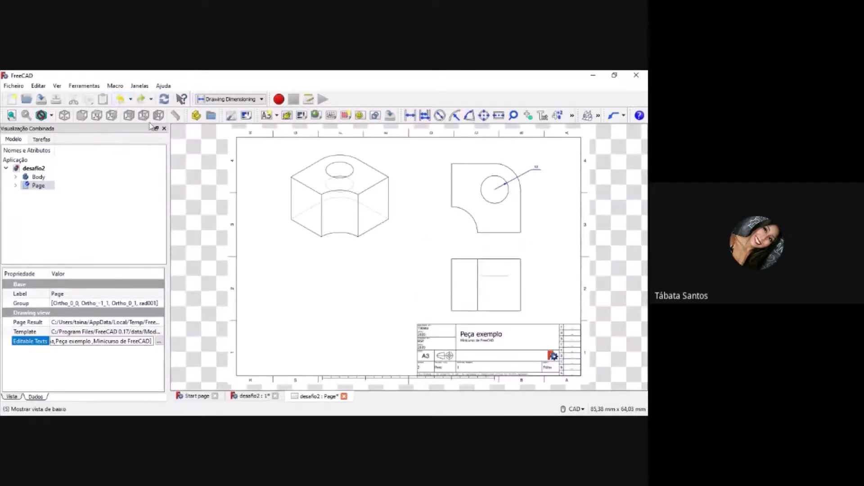
click(119, 99)
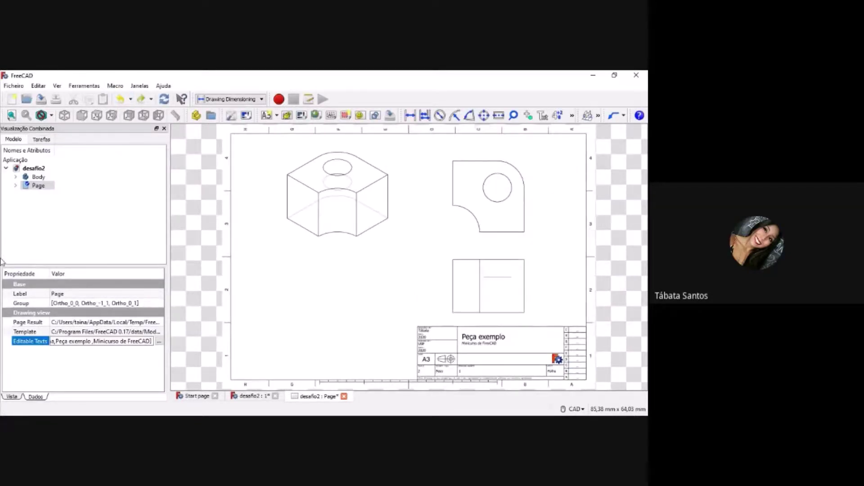
Add an angular dimension at the concave corner of the view showing the round hole, and undo it
click(468, 120)
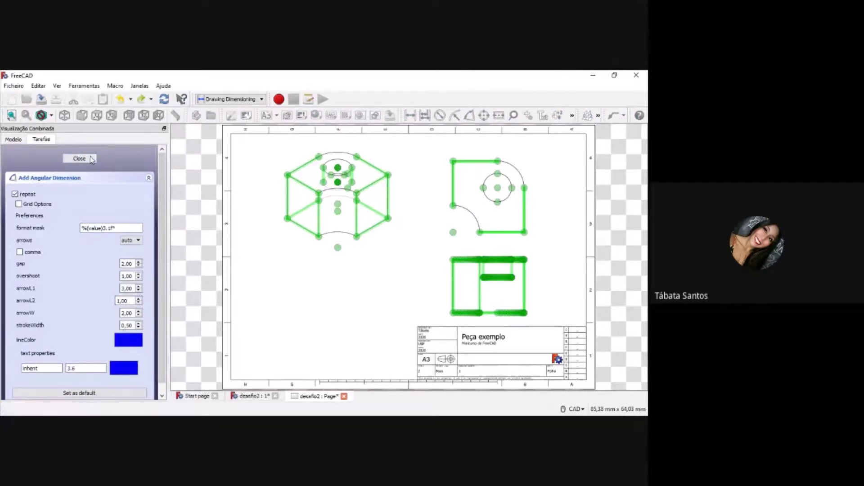
key(Escape)
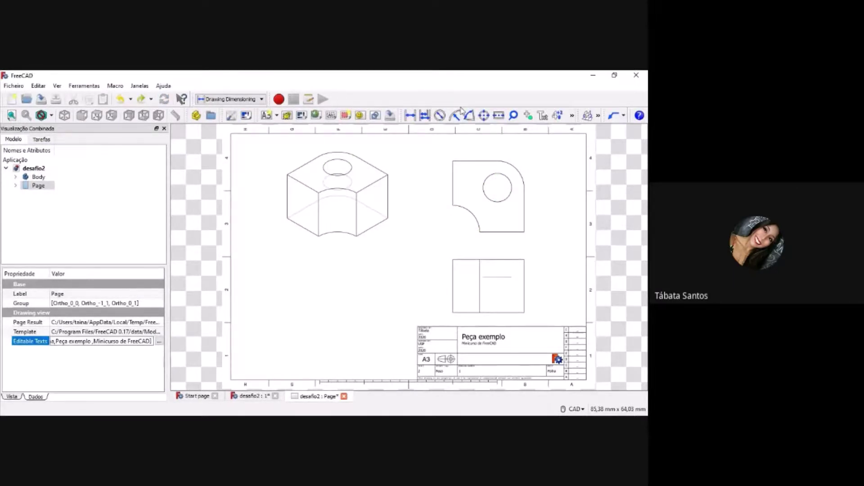
click(470, 116)
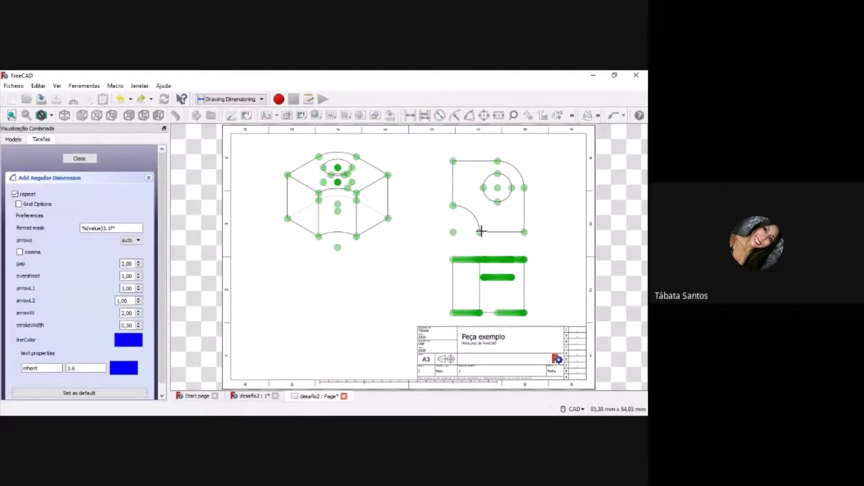
click(453, 233)
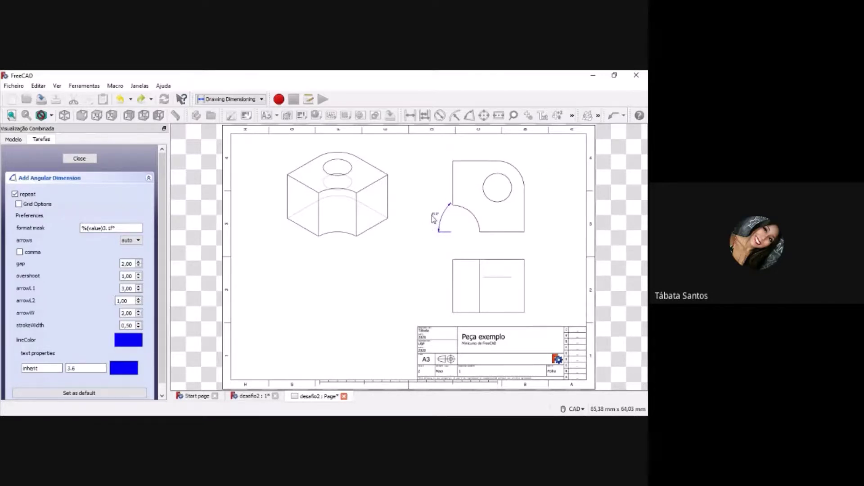
click(433, 220)
scroll(464, 218, up, 2)
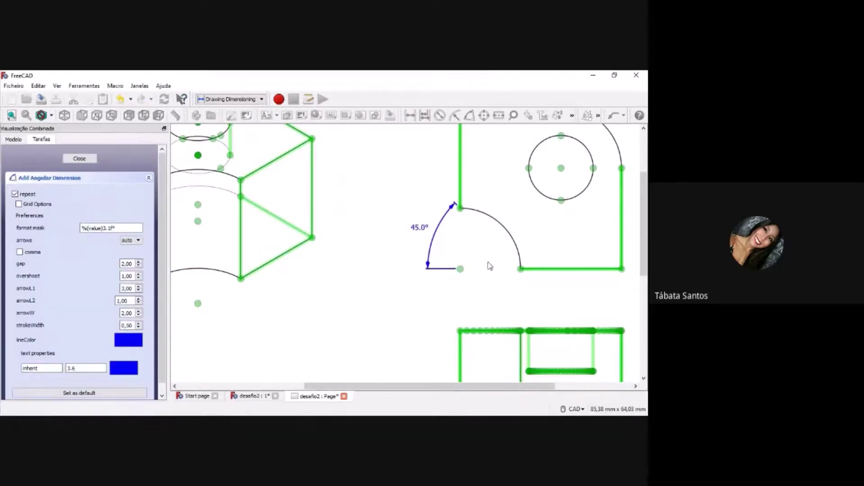
click(85, 158)
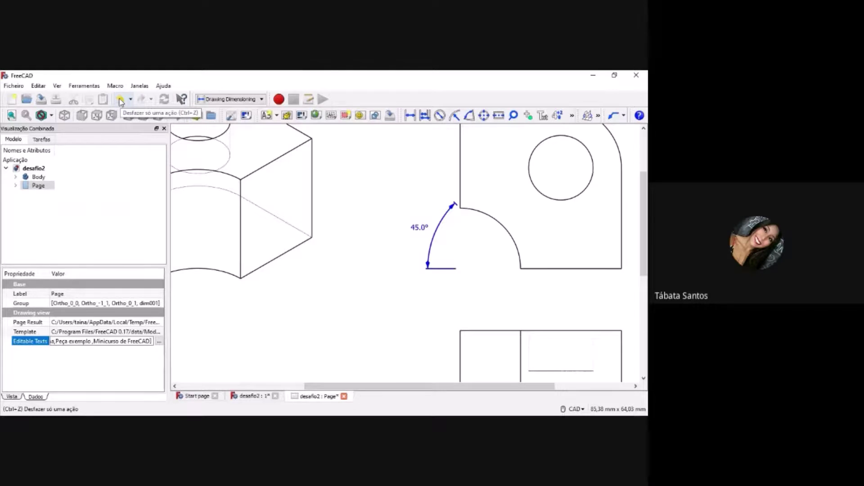
click(121, 100)
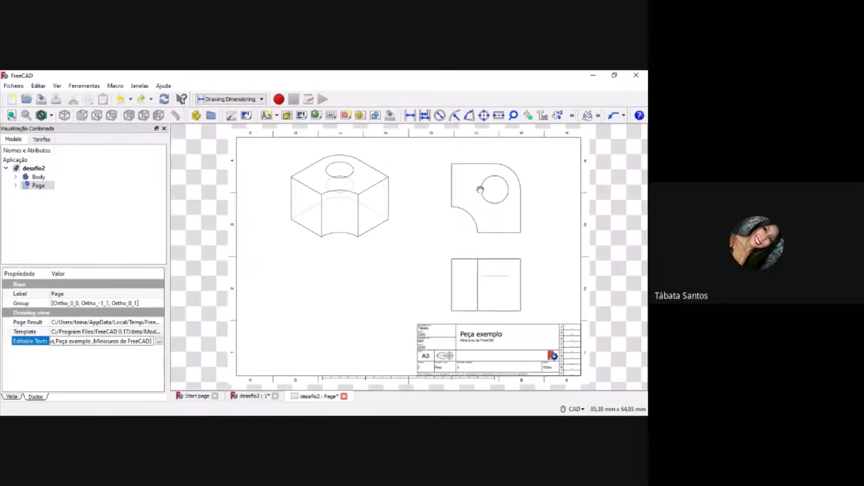
Add circle center lines to the round hole, extending them below the hole and towards the view's straight side edge
click(484, 116)
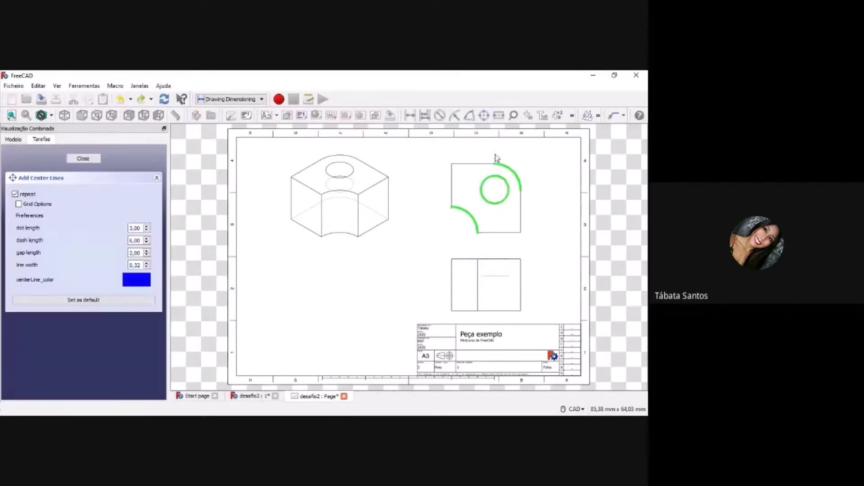
scroll(499, 193, down, 1)
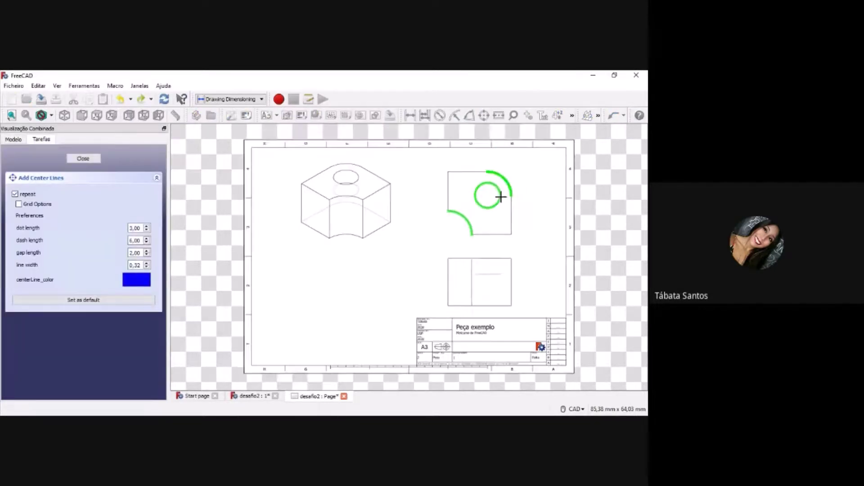
scroll(495, 195, up, 2)
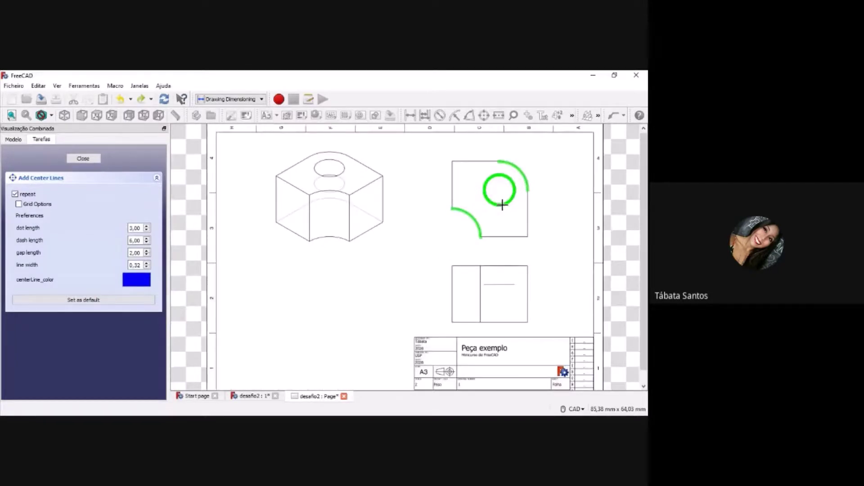
click(503, 205)
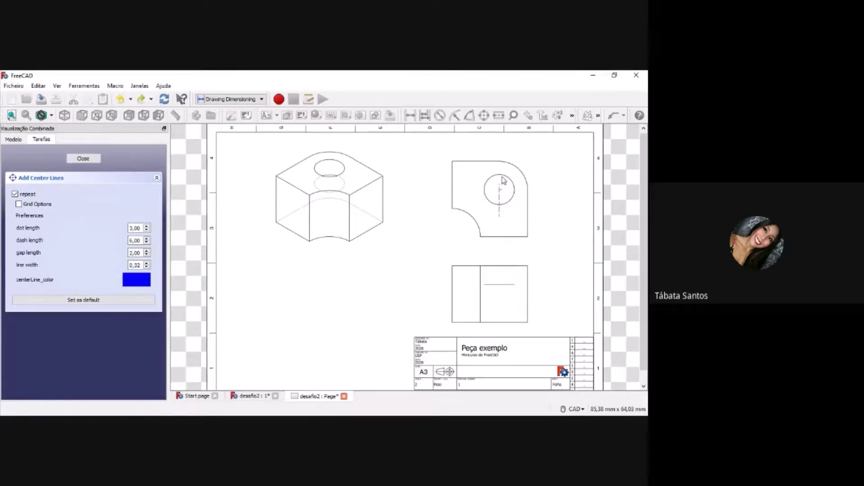
click(478, 188)
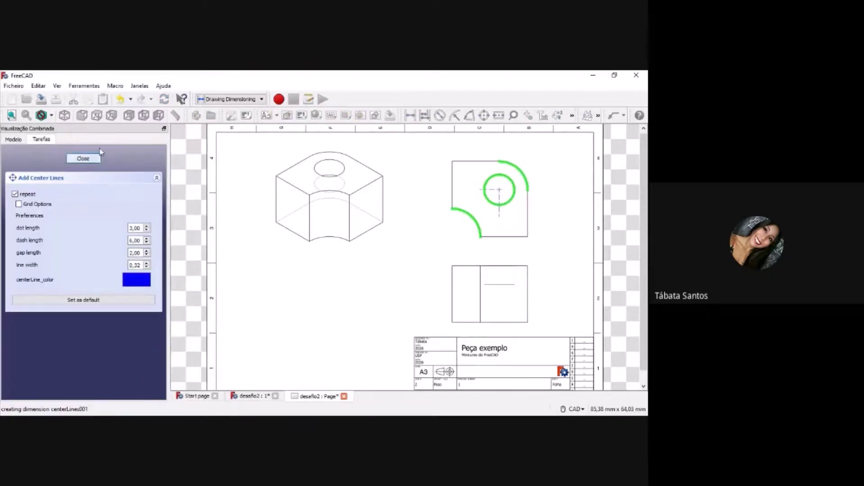
click(92, 158)
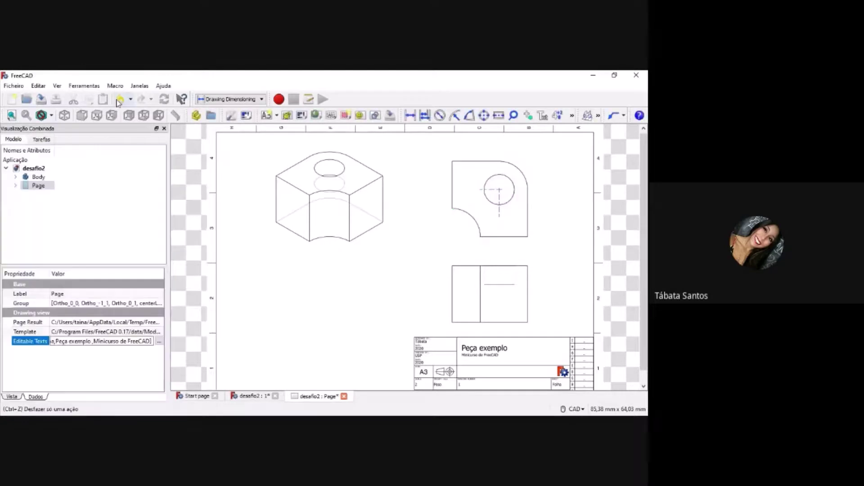
Add a vertical center line through the round hole, extending from above its view down into the view below
click(498, 116)
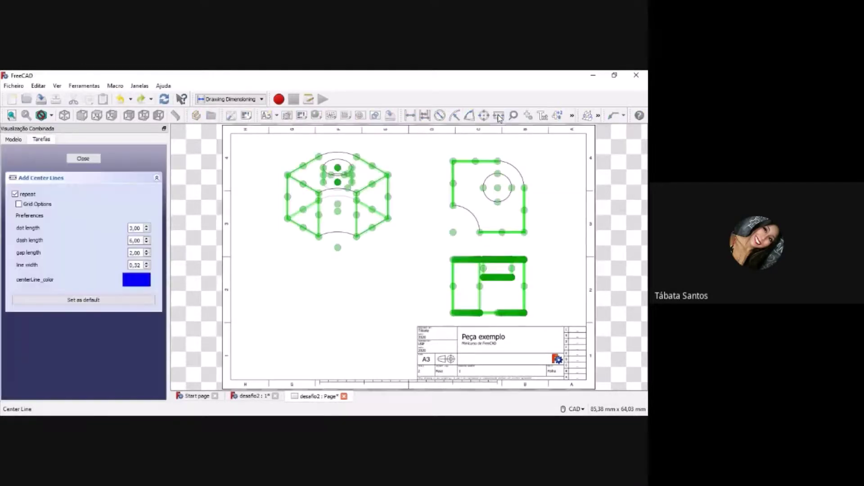
click(498, 161)
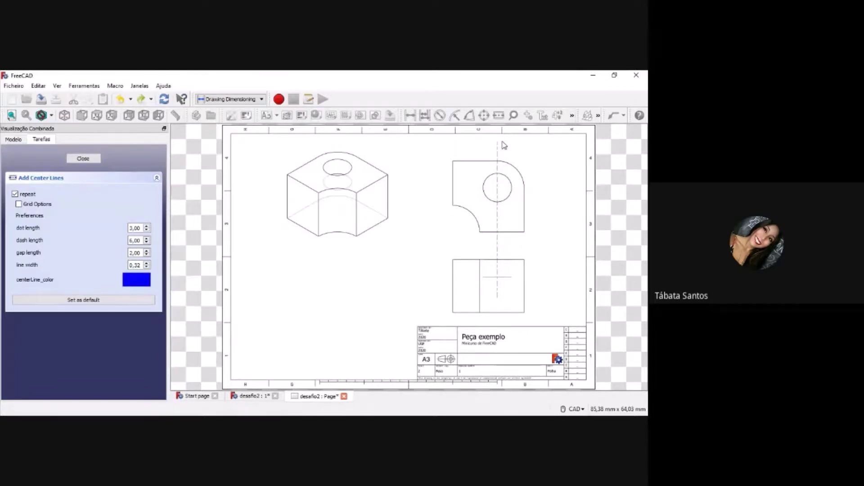
click(503, 145)
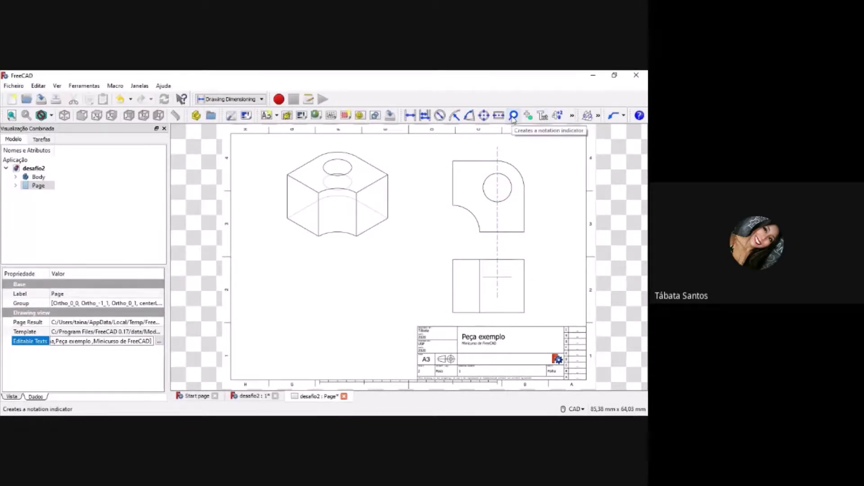
Place the default "text" annotation below the isometric view, and undo it
click(543, 115)
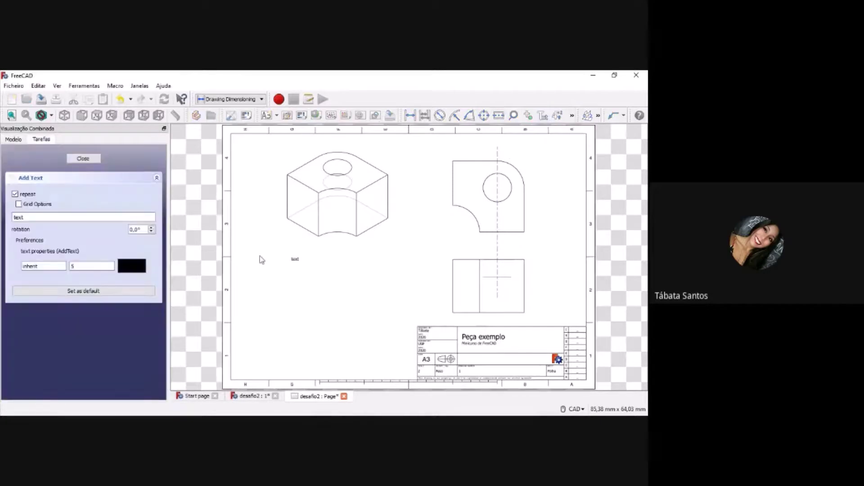
click(281, 233)
click(305, 263)
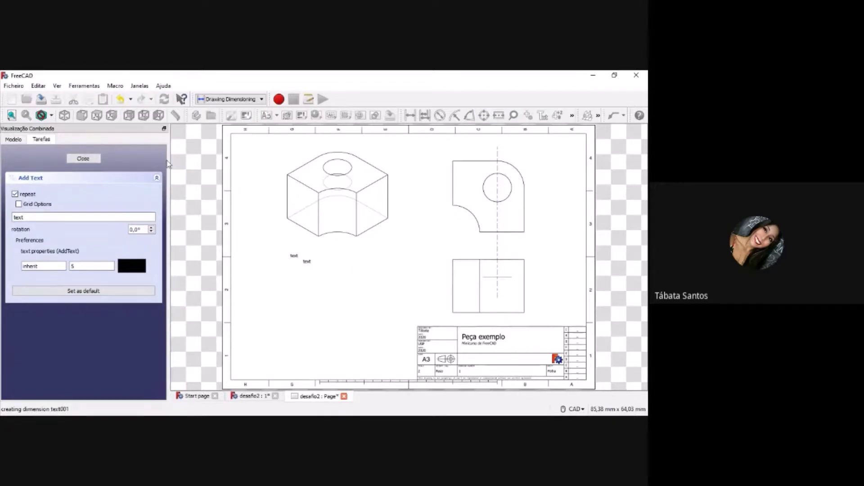
click(120, 101)
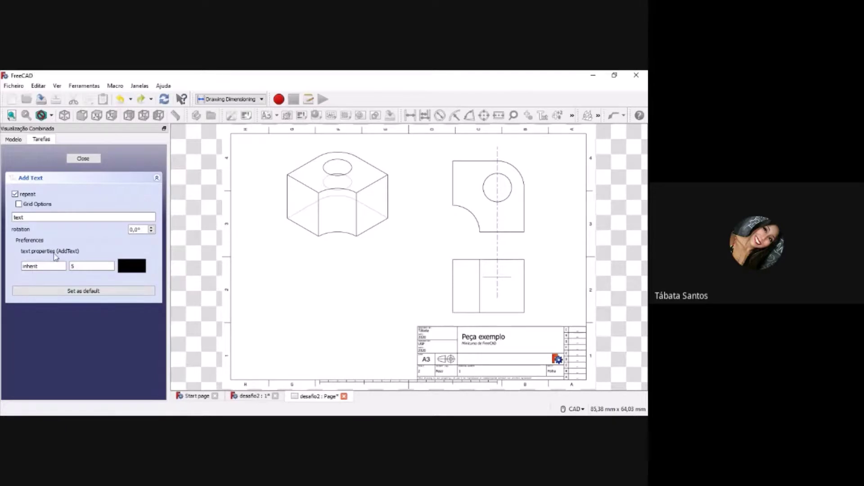
Restart the Add Text command and set the annotation text to "Esse minicurso é muito bom"
click(100, 217)
click(544, 117)
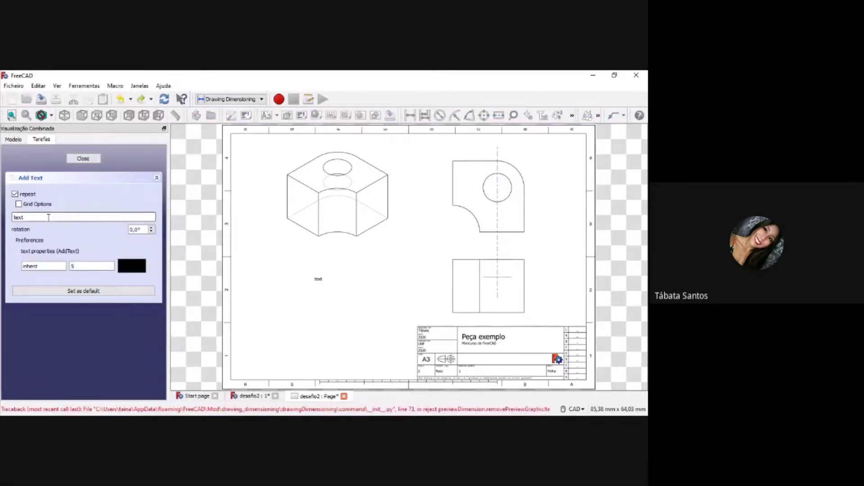
drag(24, 217, 16, 217)
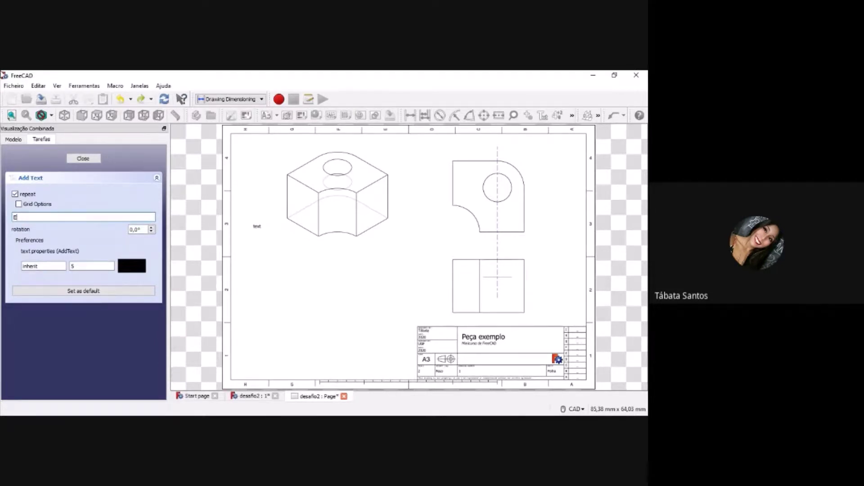
text(minicurso é muito bom)
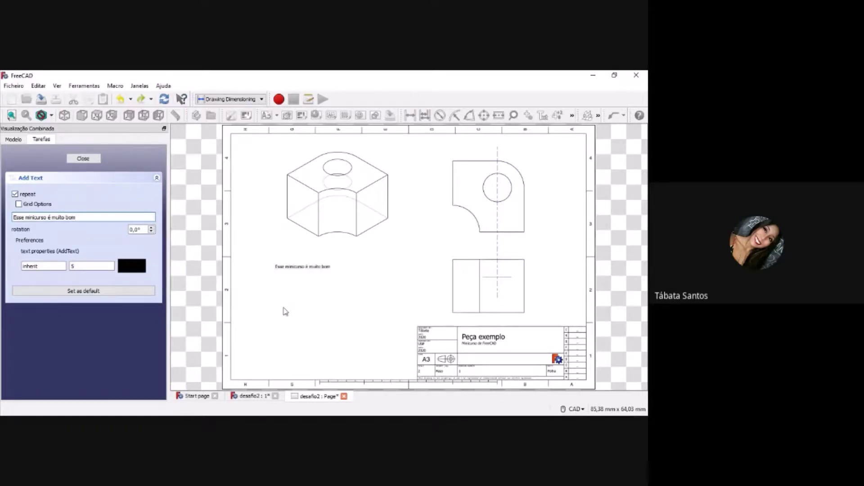
click(246, 248)
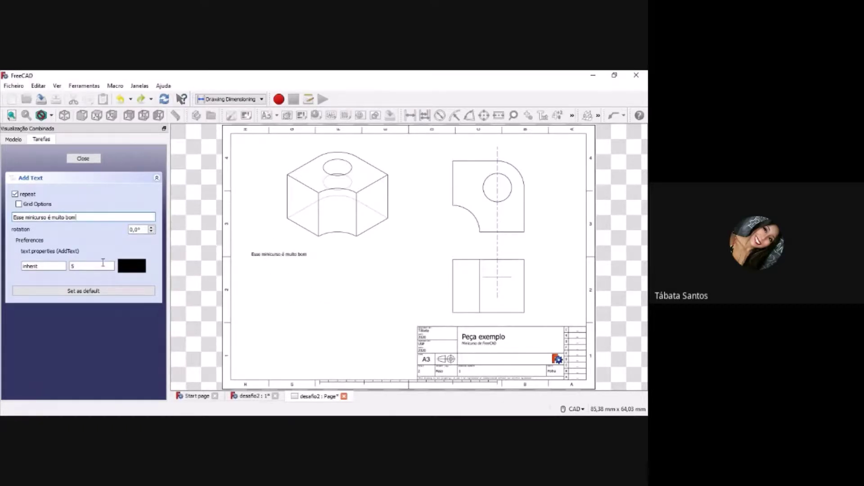
Set the annotation's text color to magenta (170, 0, 127) and its size to 10
click(132, 267)
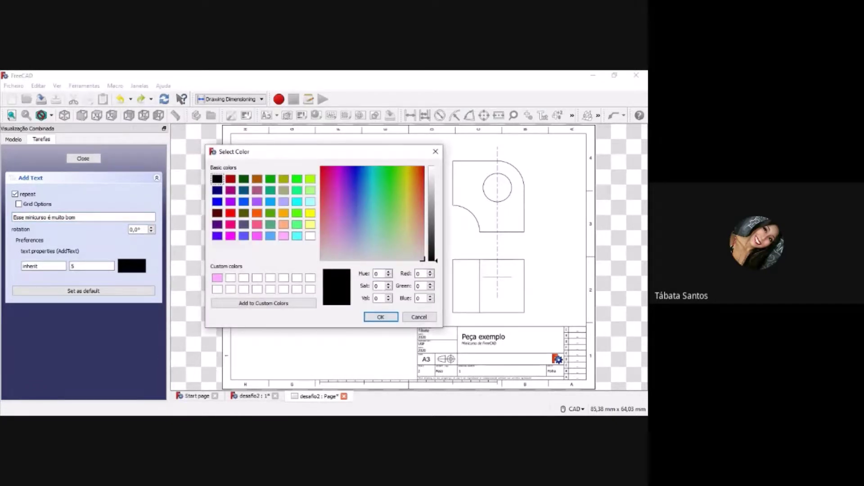
click(258, 190)
click(231, 190)
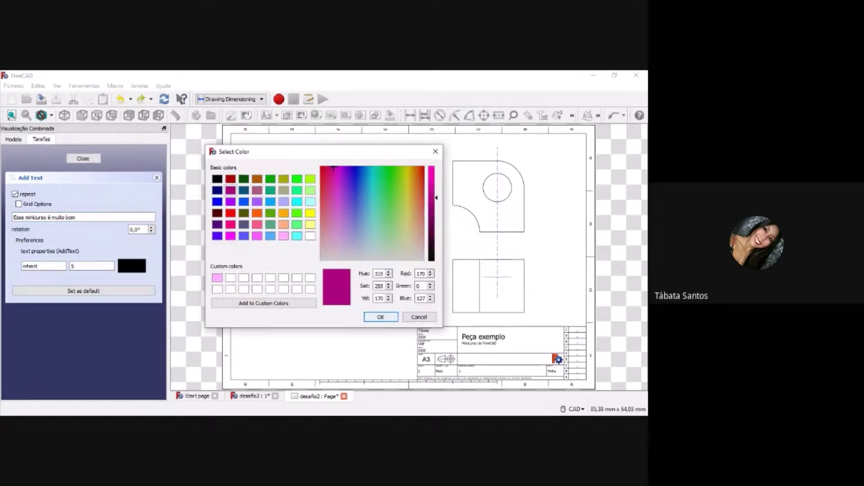
click(380, 317)
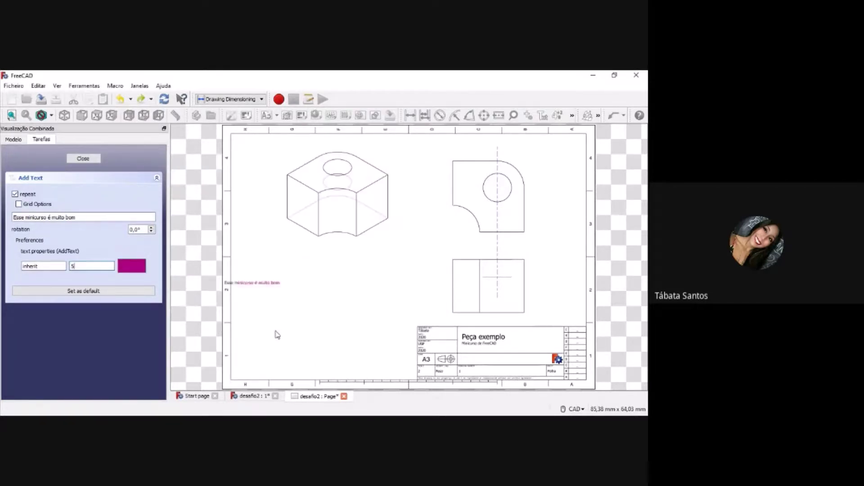
click(83, 268)
key(BackSpace)
text(1)
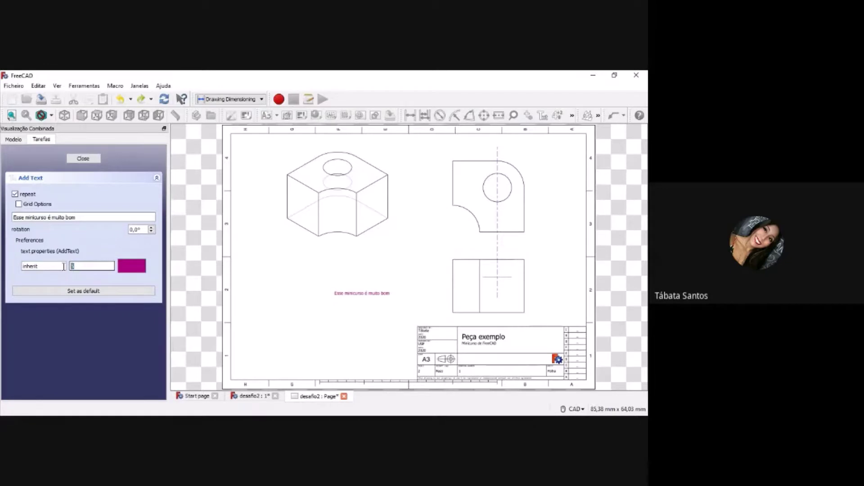
text(0)
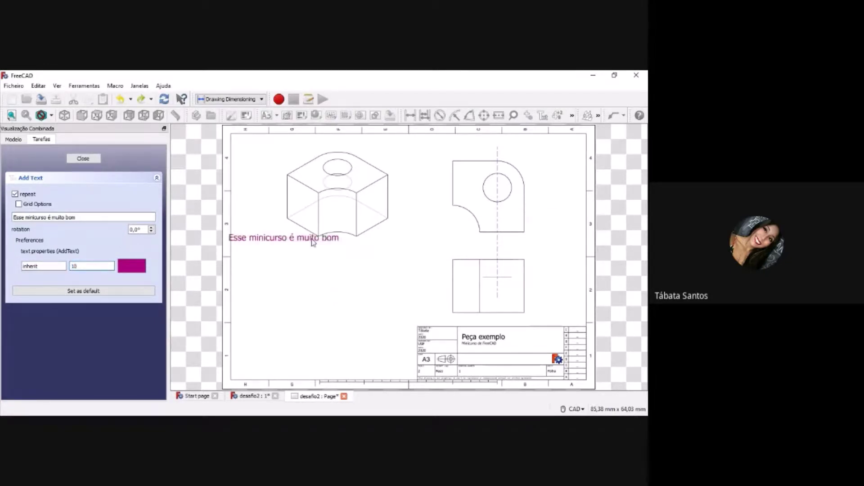
Place the annotation near the sheet's lower edge, beside the title block, and undo it
click(293, 268)
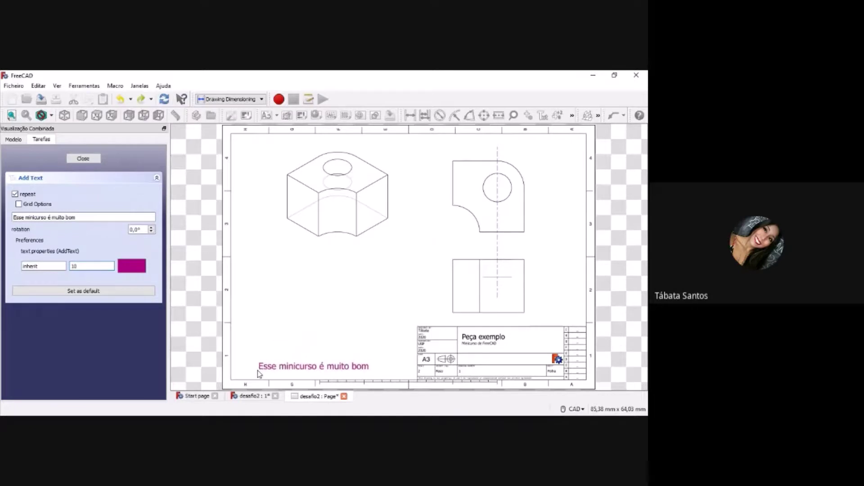
click(243, 371)
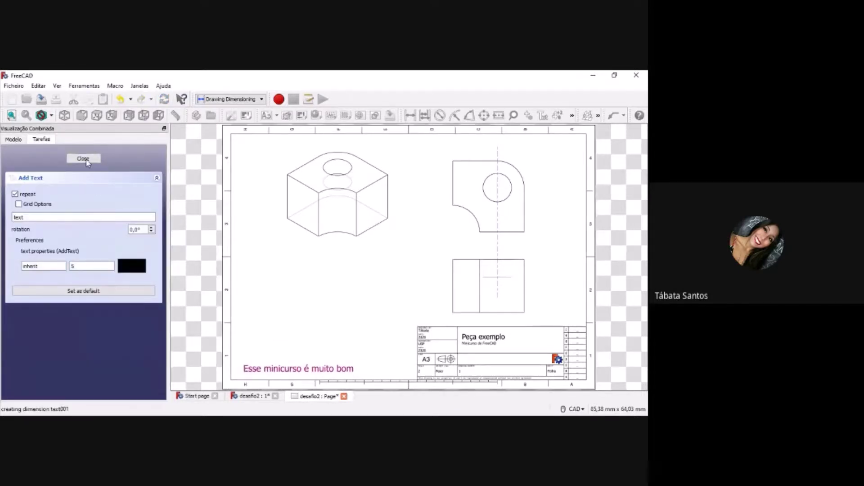
click(86, 160)
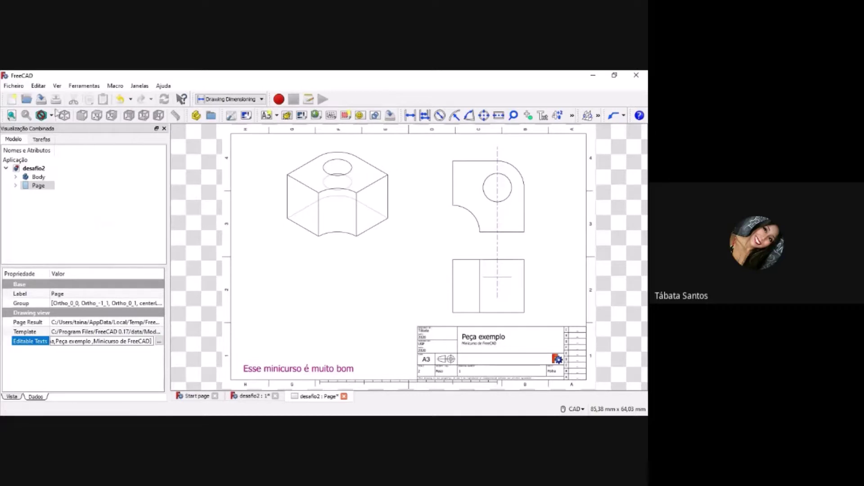
click(120, 99)
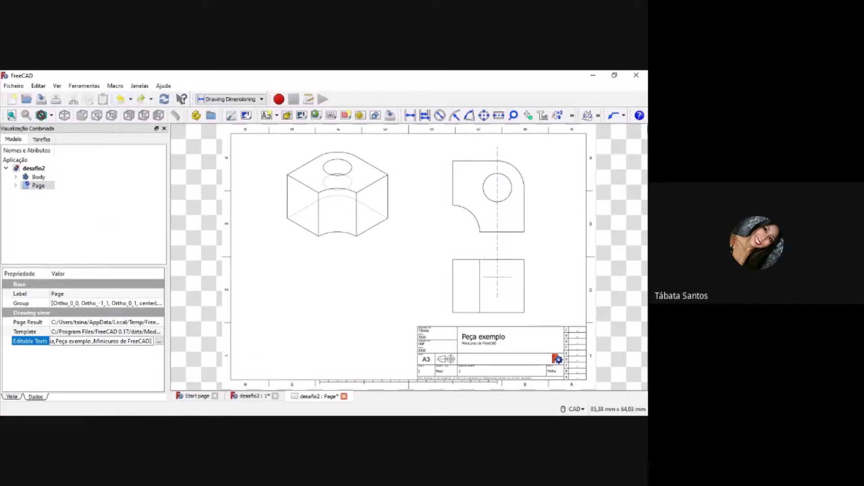
Add a welding note with its arrow on the isometric view's upper rounded edge and a short horizontal leader, and undo it
click(573, 118)
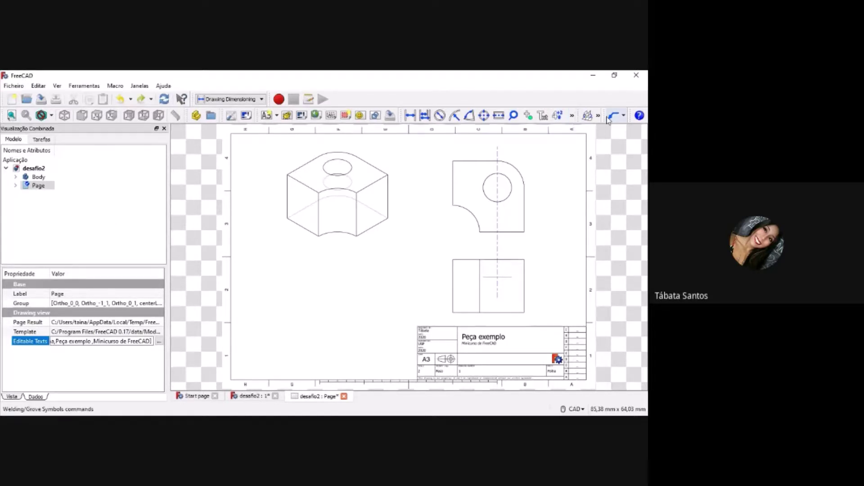
click(625, 117)
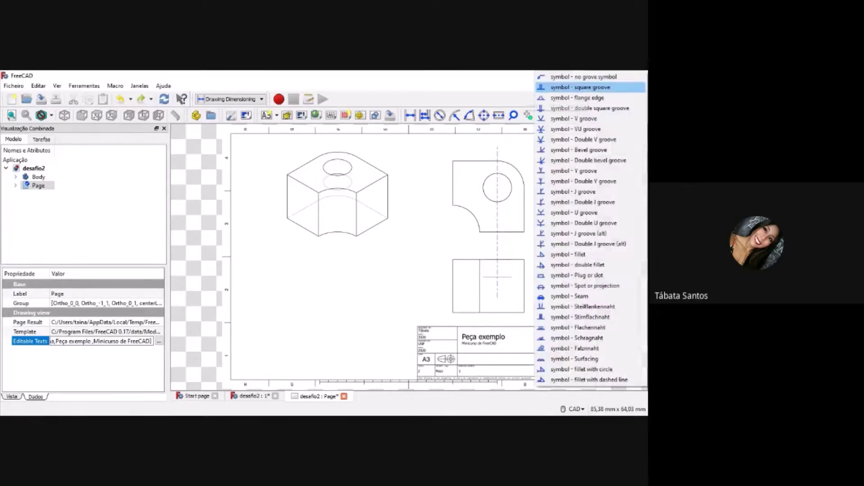
click(581, 87)
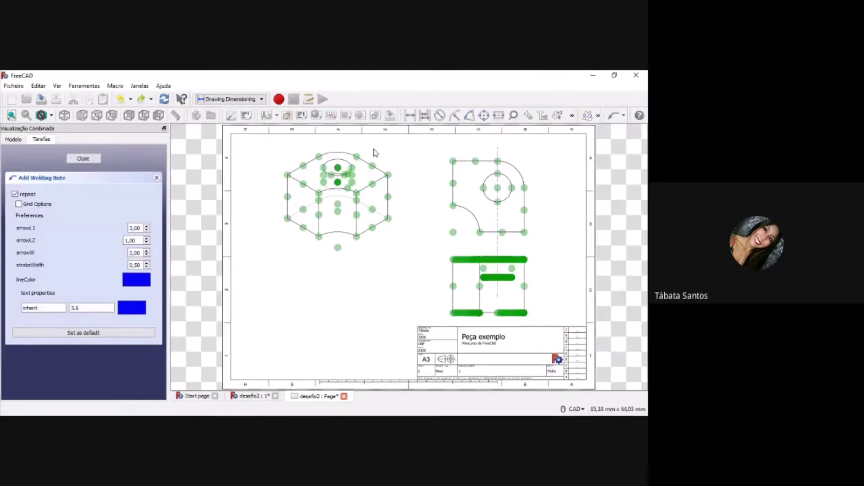
click(357, 156)
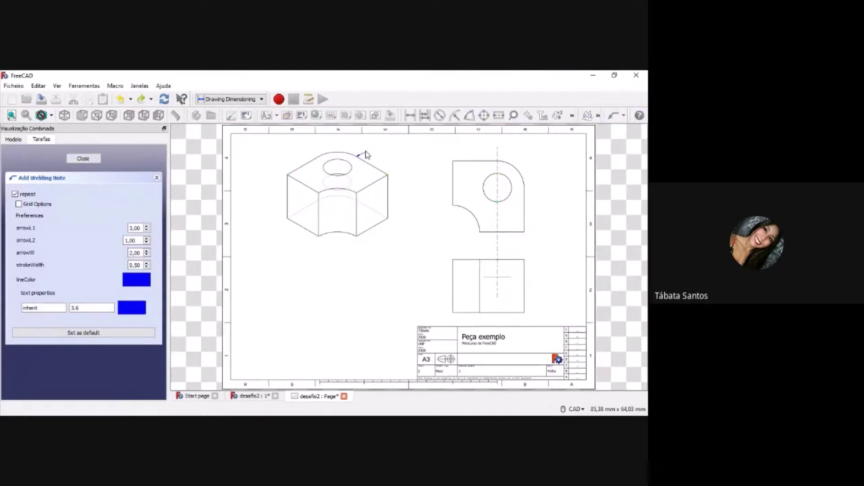
click(366, 150)
click(377, 150)
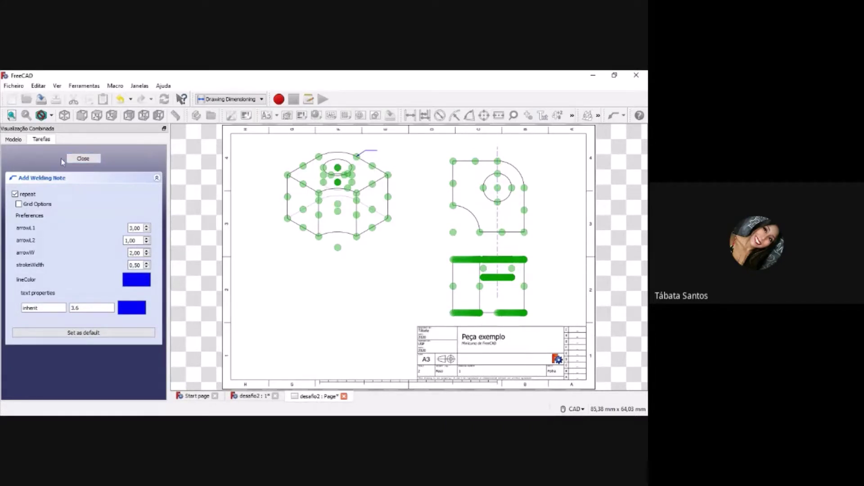
click(85, 158)
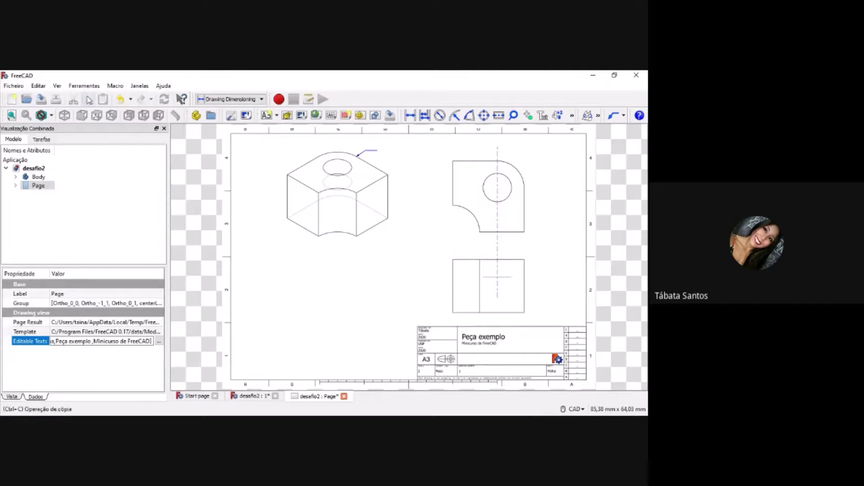
click(121, 100)
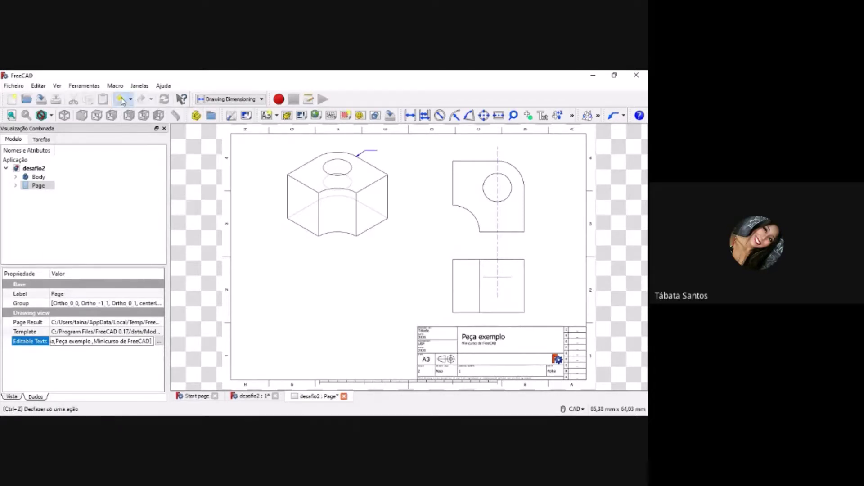
click(572, 117)
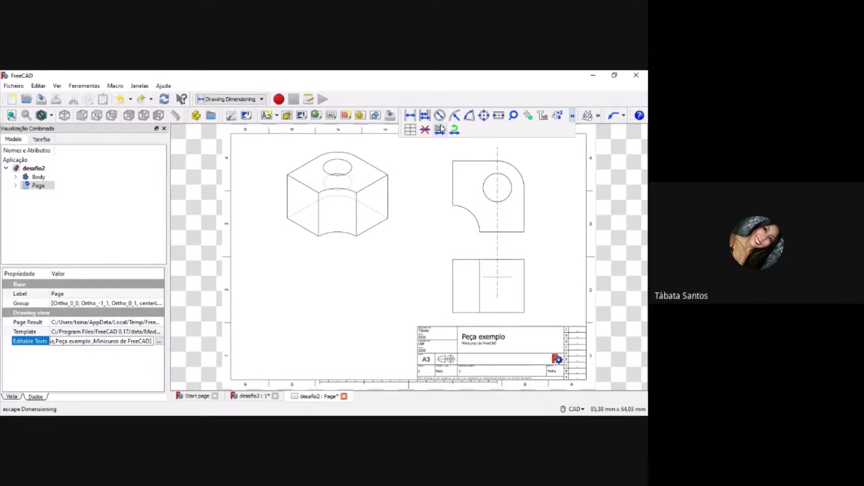
click(411, 130)
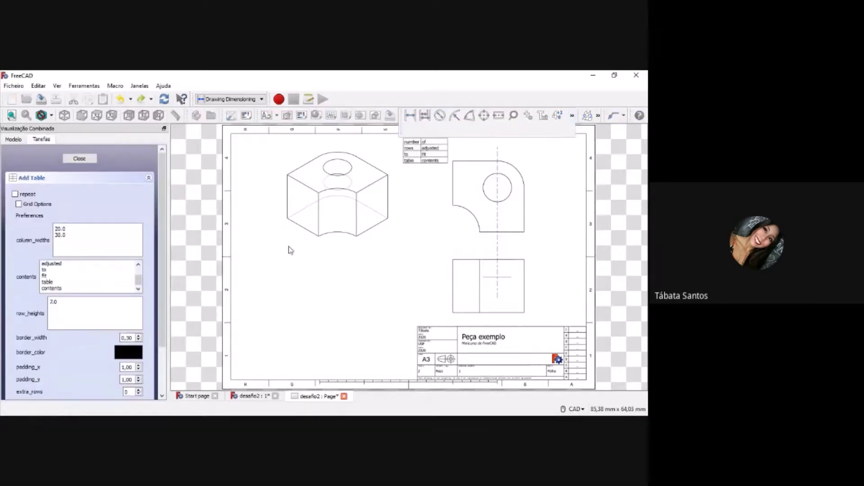
click(88, 158)
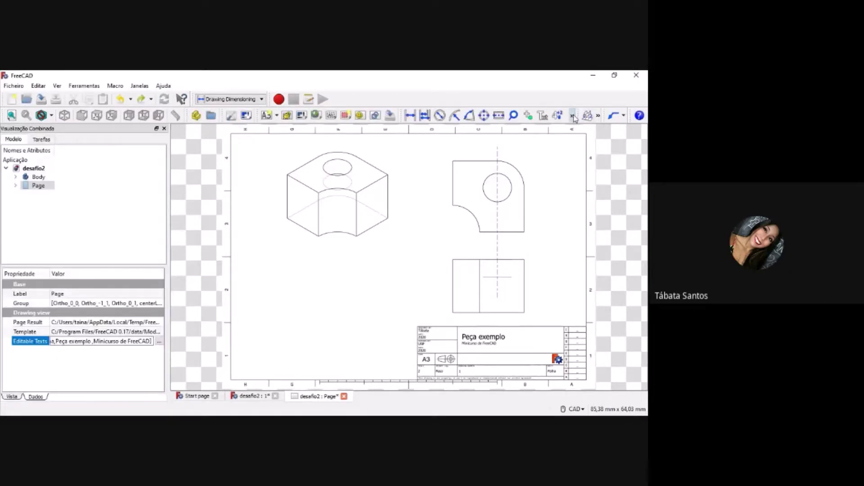
Start adding a table to the sheet and set both of its column widths to 40
click(573, 116)
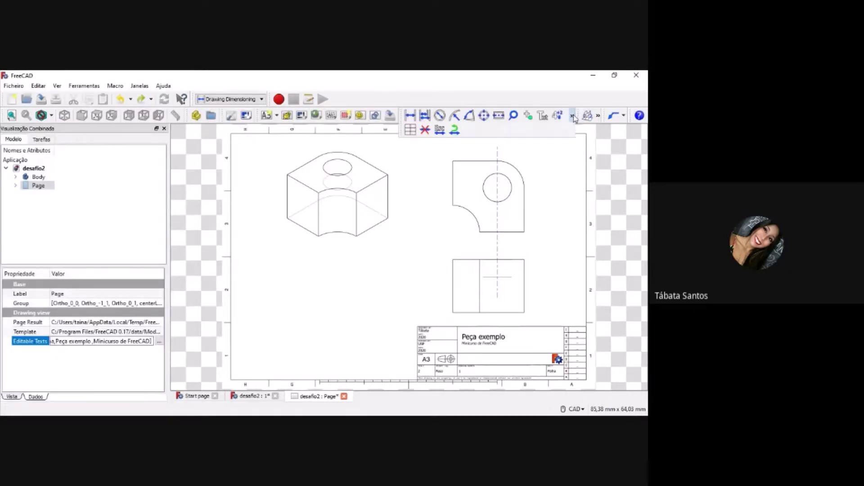
click(411, 131)
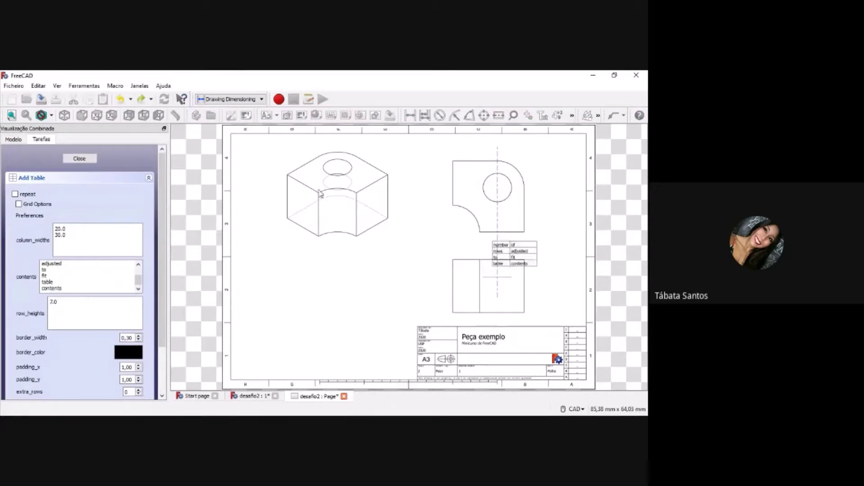
click(261, 221)
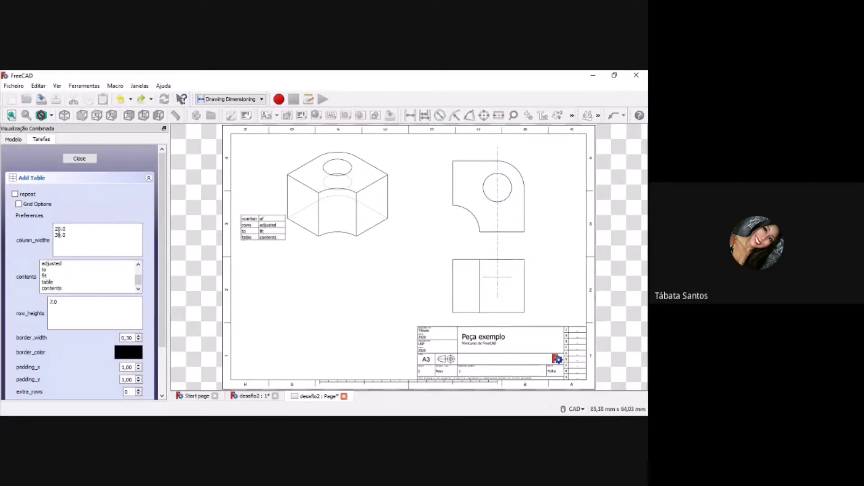
drag(69, 229, 53, 229)
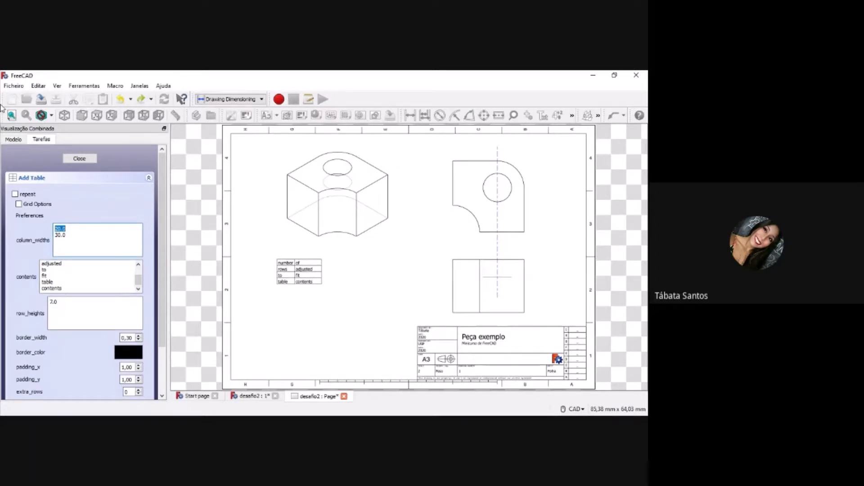
text(40)
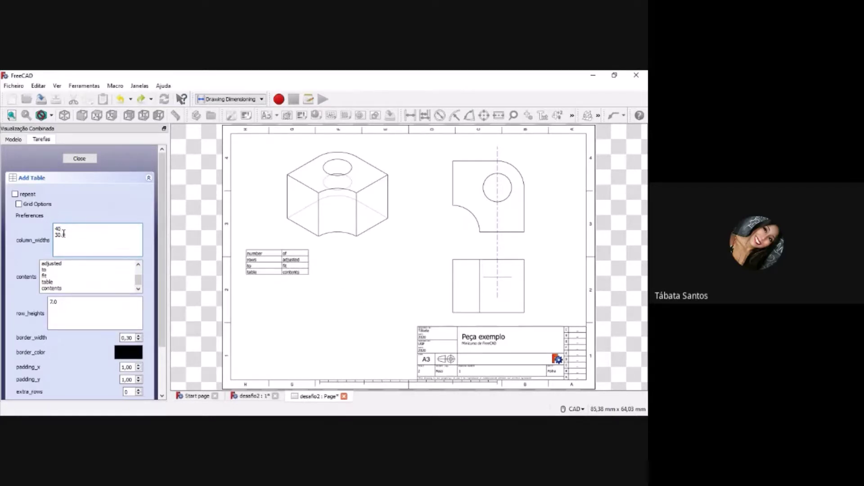
click(82, 236)
drag(66, 236, 63, 241)
text(40)
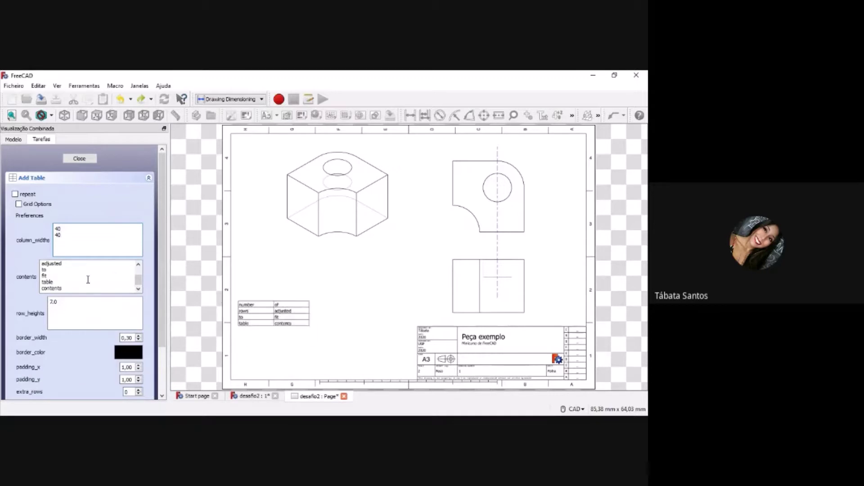
Fill the table's first two rows with "peça 1", "peça 2", "azul" and "amarela"
scroll(114, 278, up, 1)
scroll(71, 277, down, 3)
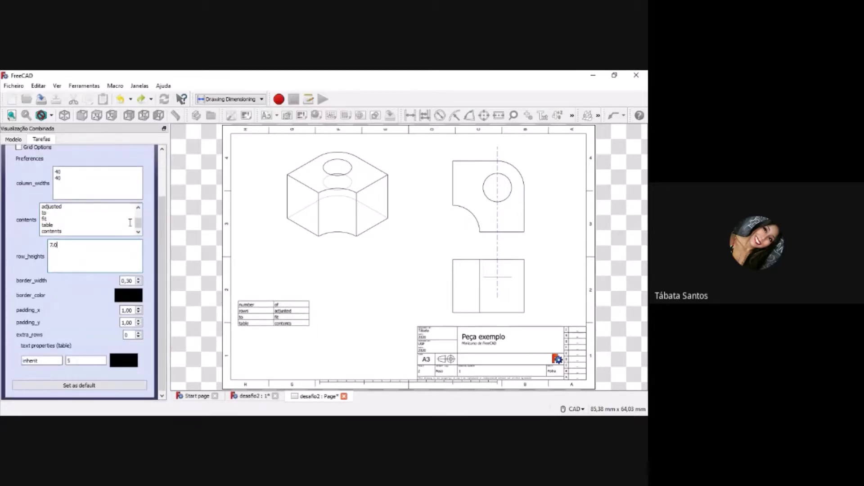
scroll(140, 222, up, 1)
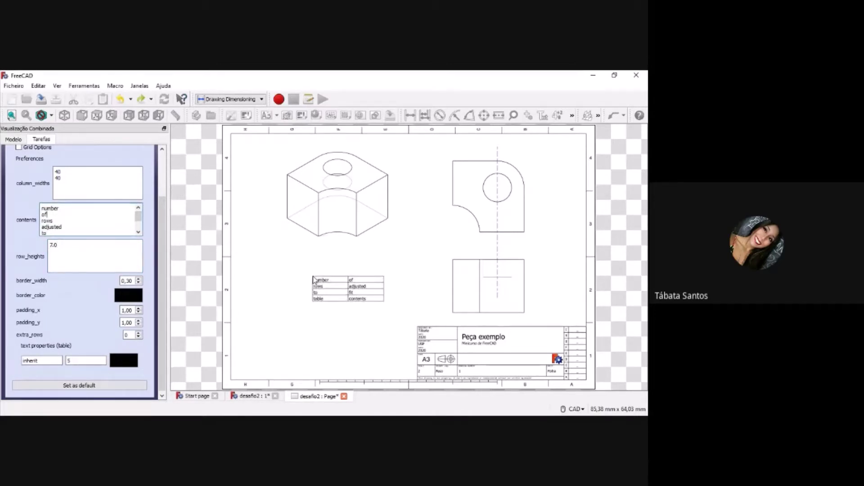
click(284, 269)
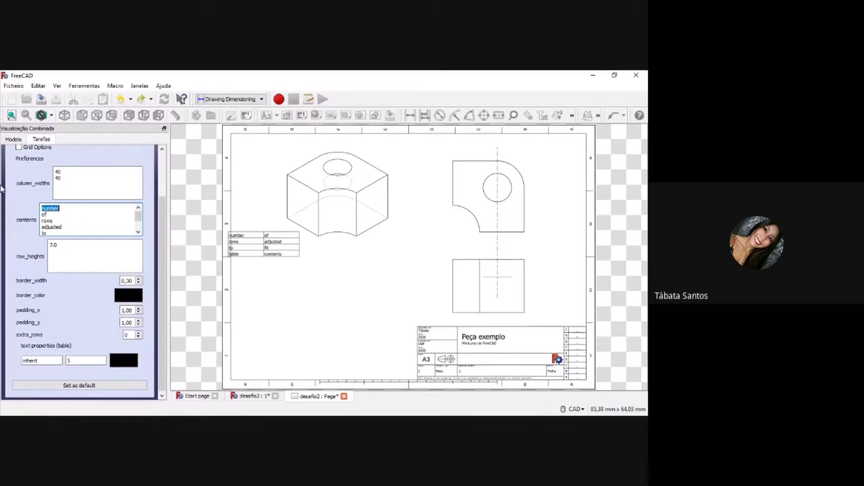
text(peça 1)
click(63, 215)
text(peç)
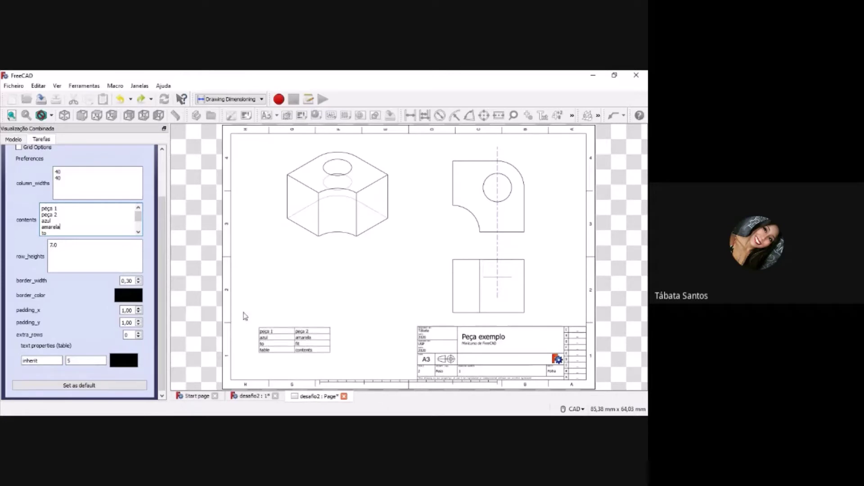
Set the table's row height to 7 and its border width to 0.80
click(57, 245)
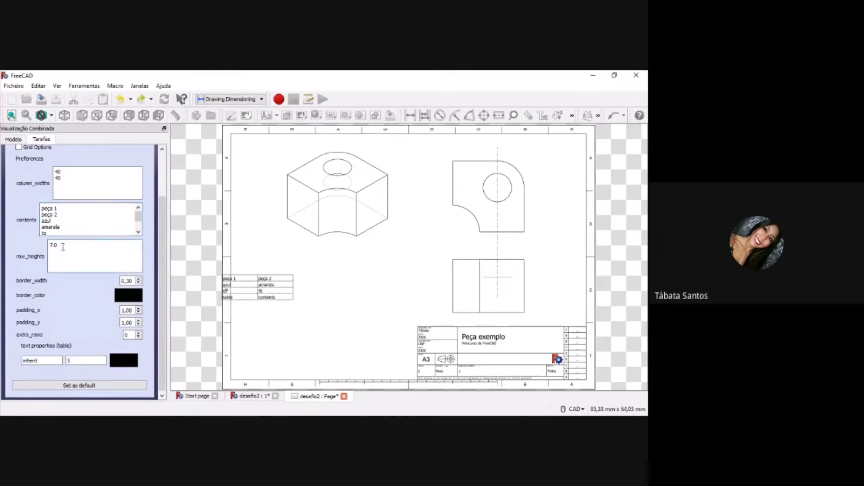
drag(64, 247, 41, 244)
click(348, 217)
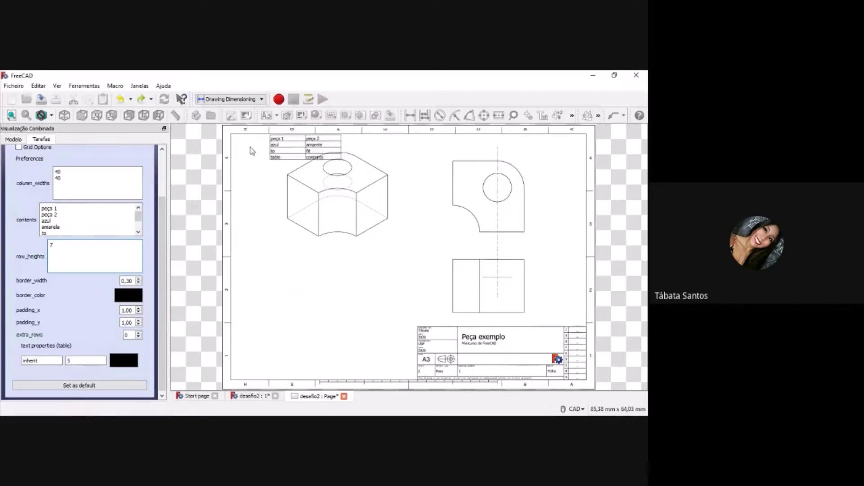
click(139, 281)
click(139, 280)
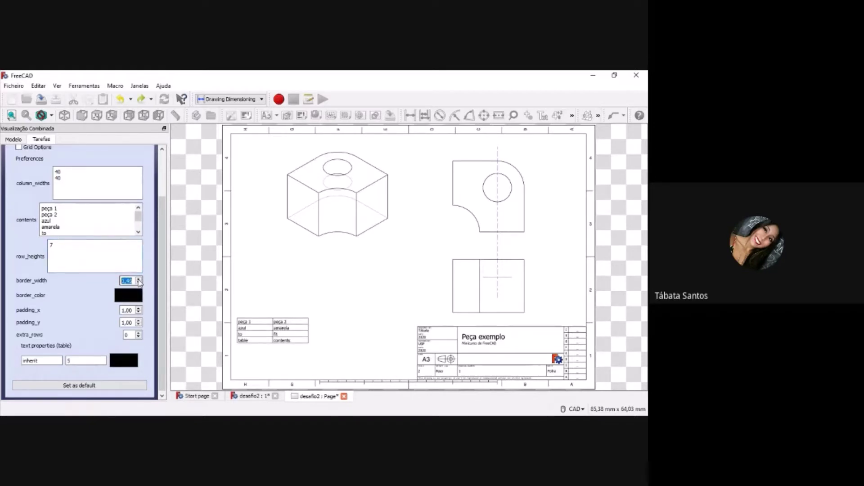
click(139, 279)
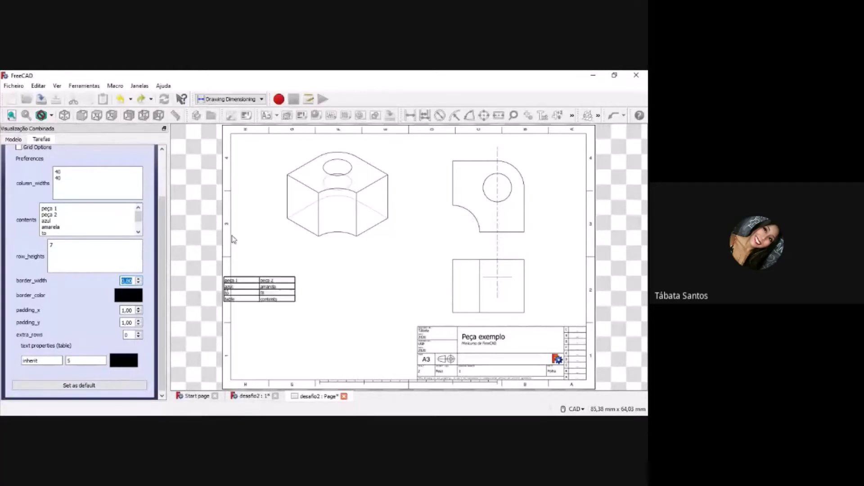
Change the table's border color to magenta and set its horizontal padding to 2.00
click(133, 297)
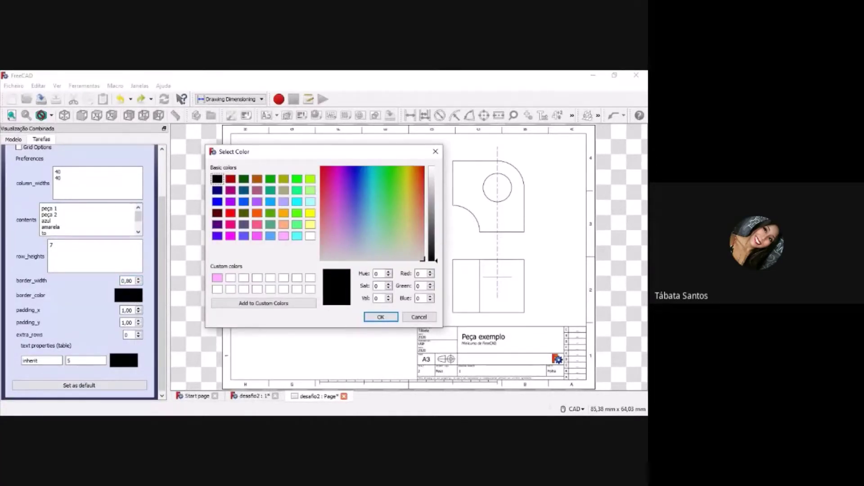
click(230, 190)
click(380, 317)
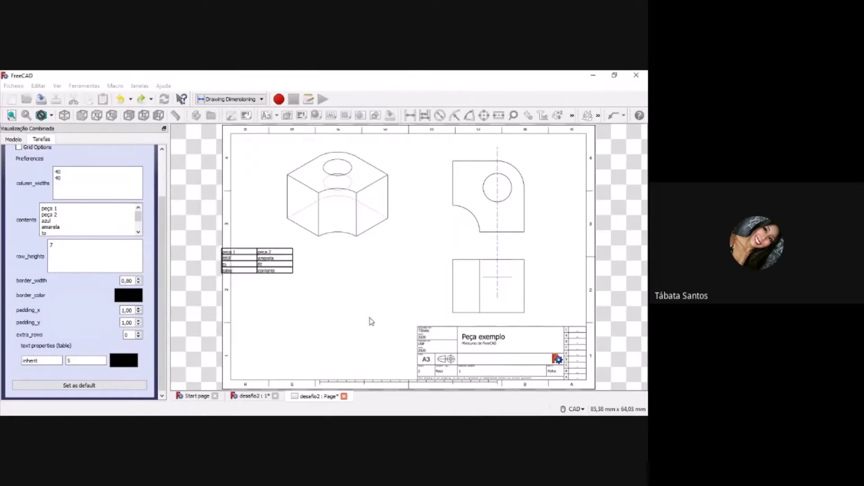
click(140, 309)
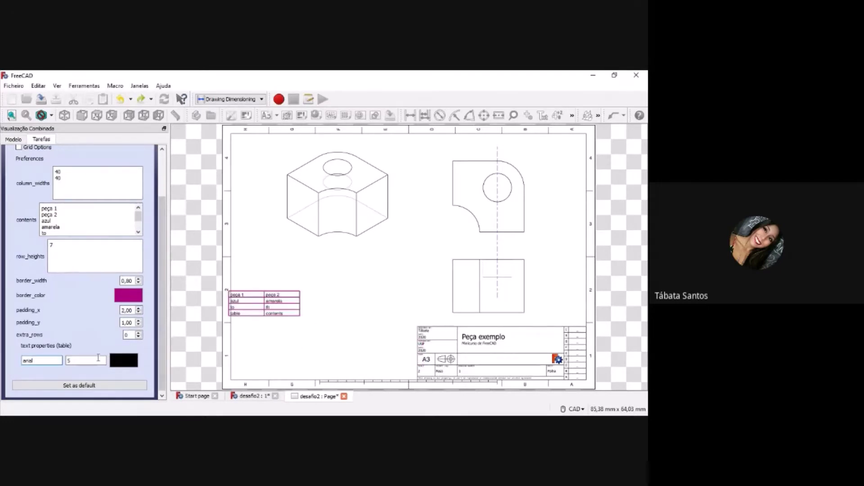
Set the table text to the arial font, try sizes 10 and 3, and settle on size 6
click(93, 362)
double_click(71, 361)
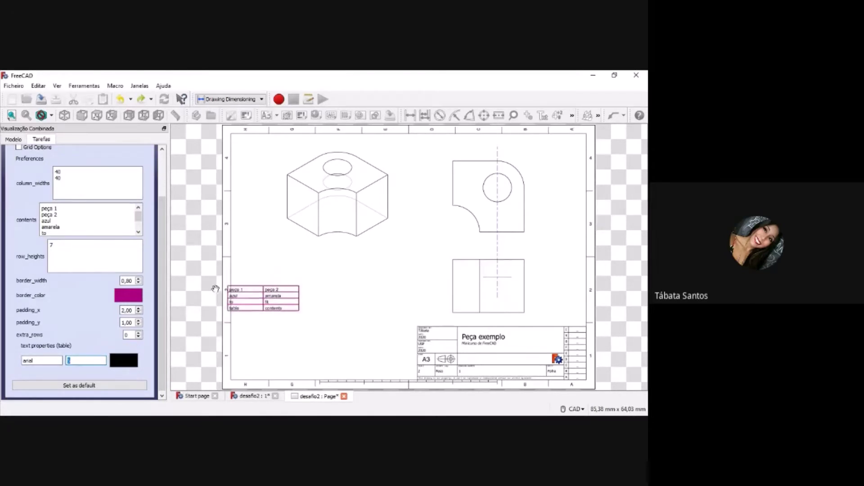
text(10)
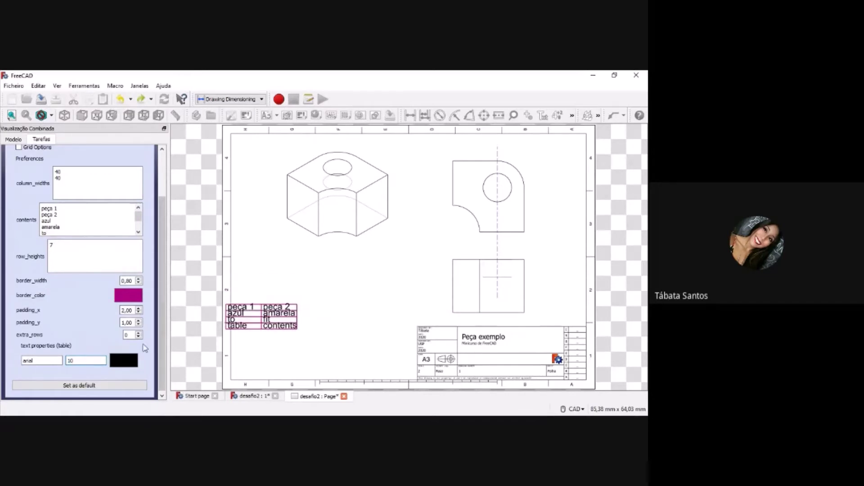
drag(84, 361, 44, 362)
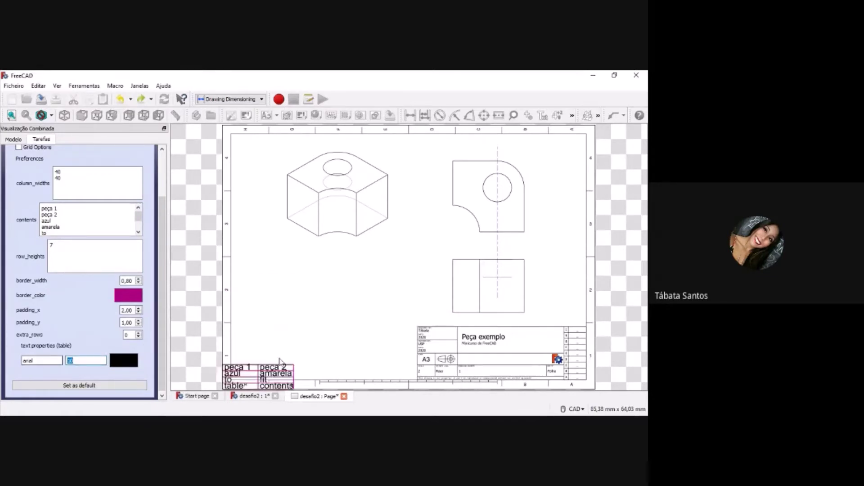
text(3)
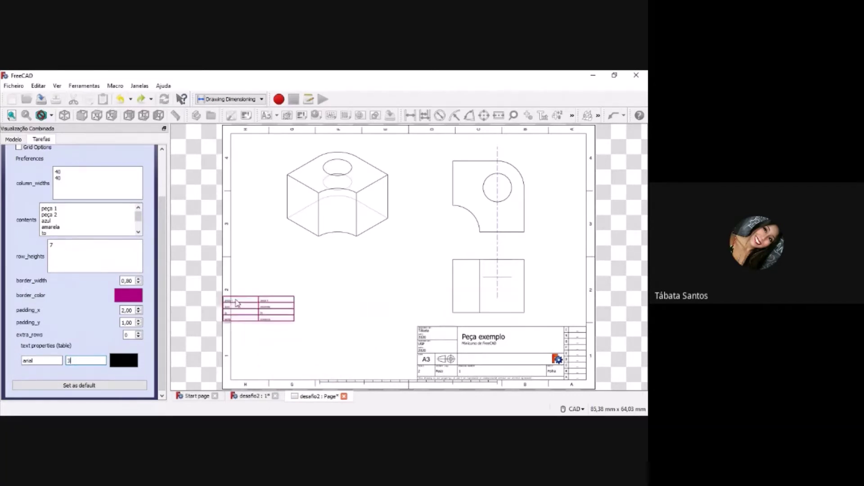
double_click(69, 360)
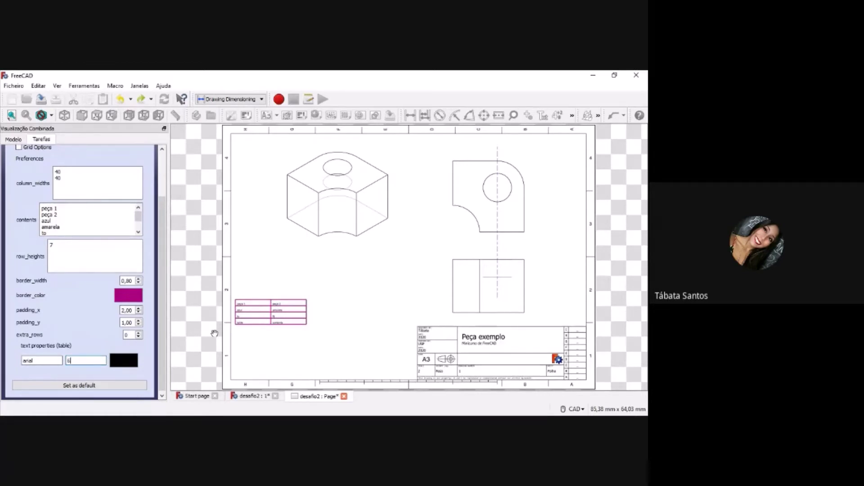
text(6)
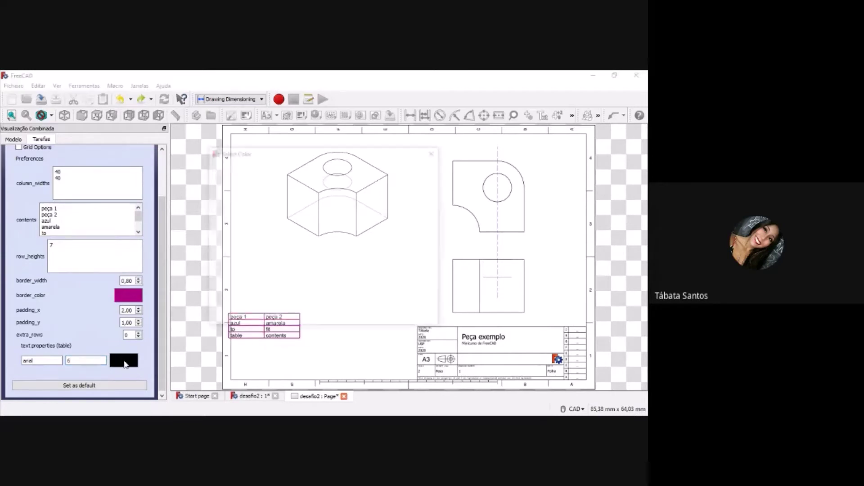
Change the table's text color to blue (0, 0, 255)
click(124, 360)
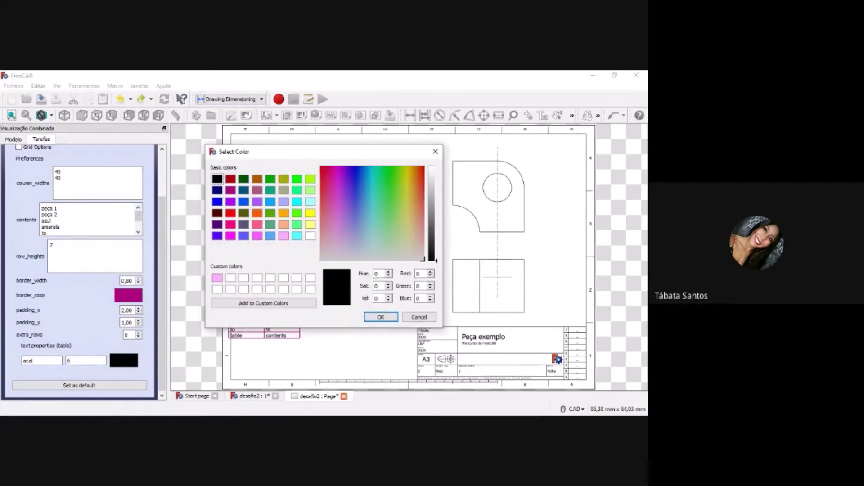
click(218, 190)
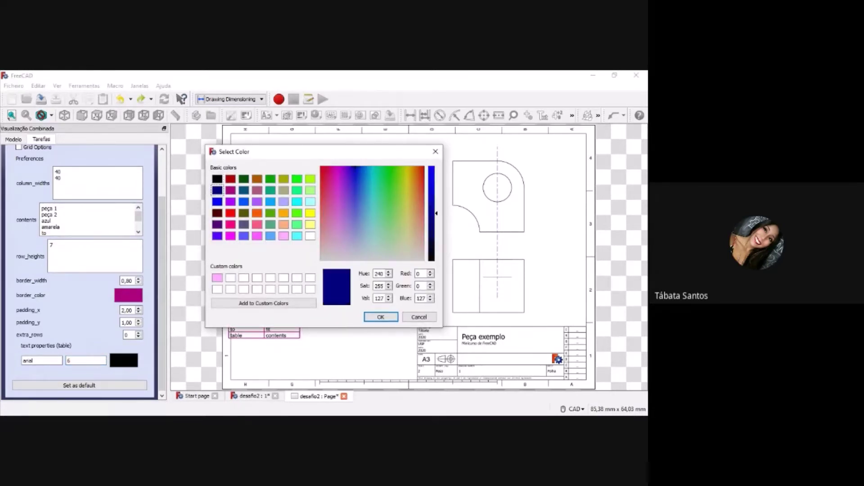
key(Down)
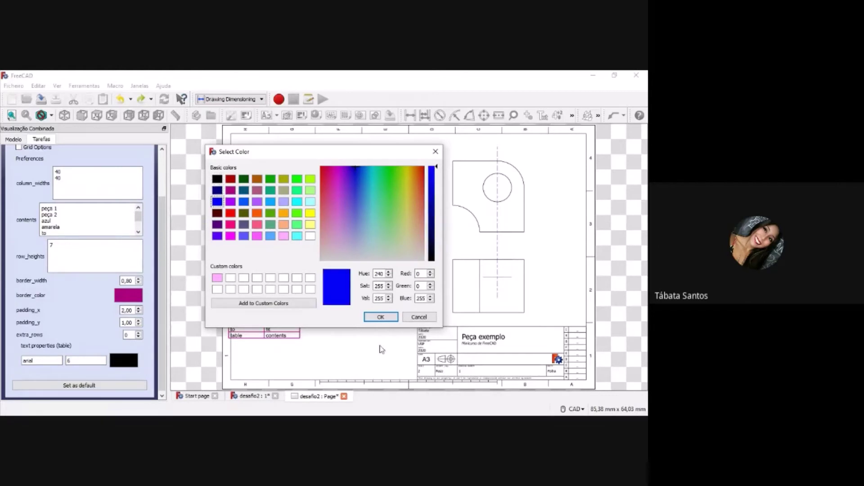
click(380, 317)
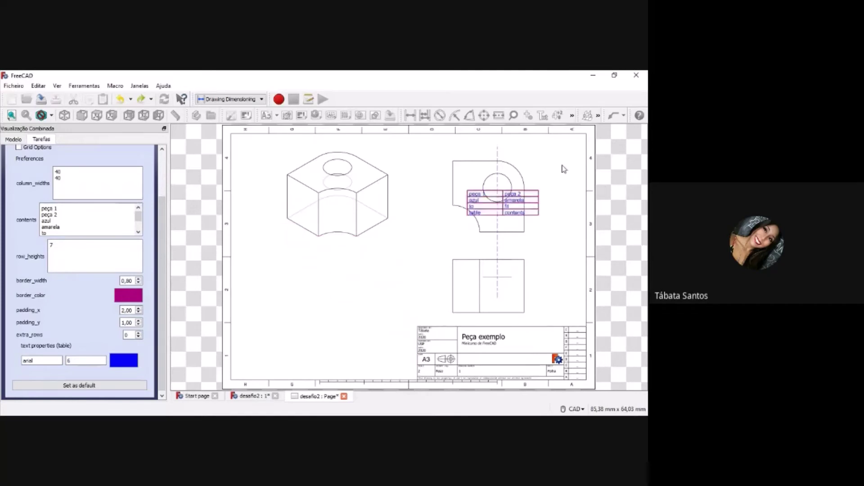
Place the table in the sheet's empty lower-left corner area, and undo it
click(515, 134)
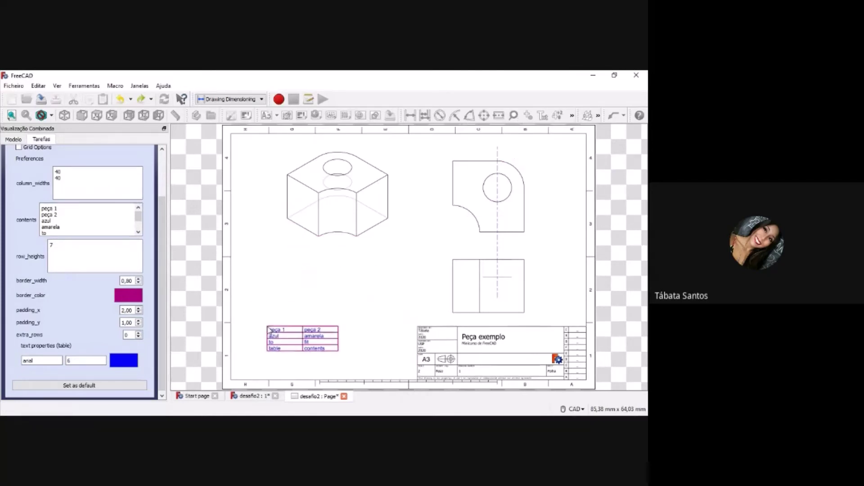
click(412, 275)
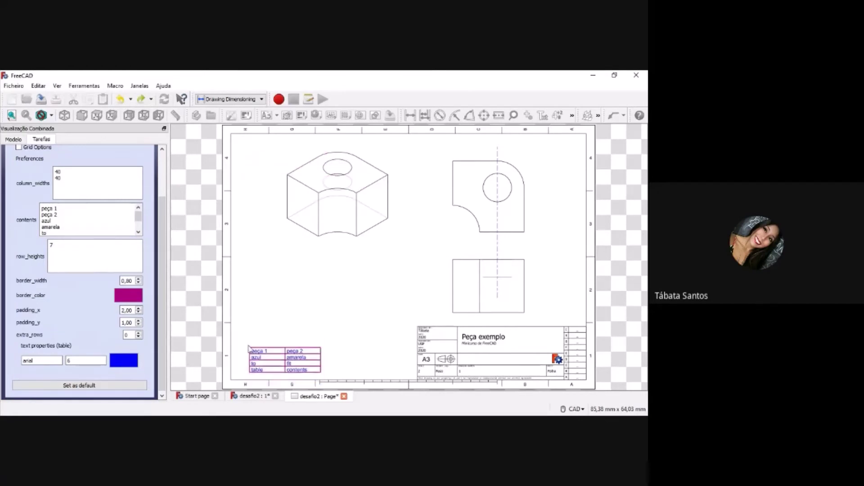
click(242, 341)
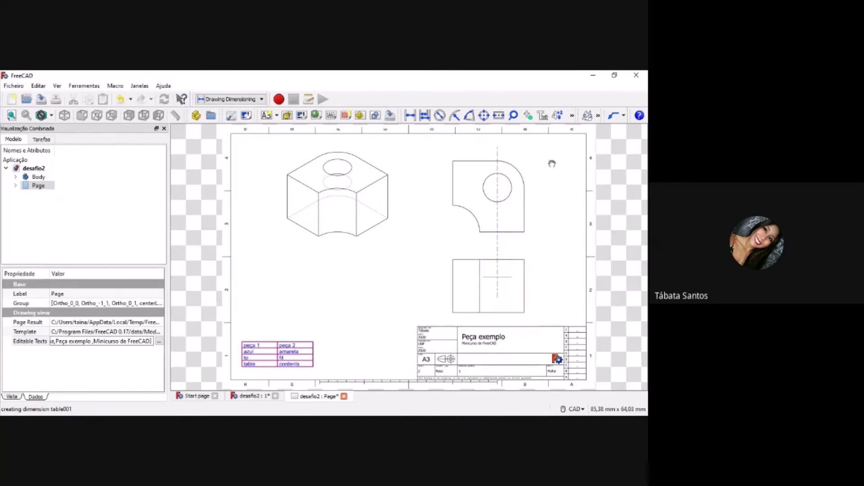
click(572, 118)
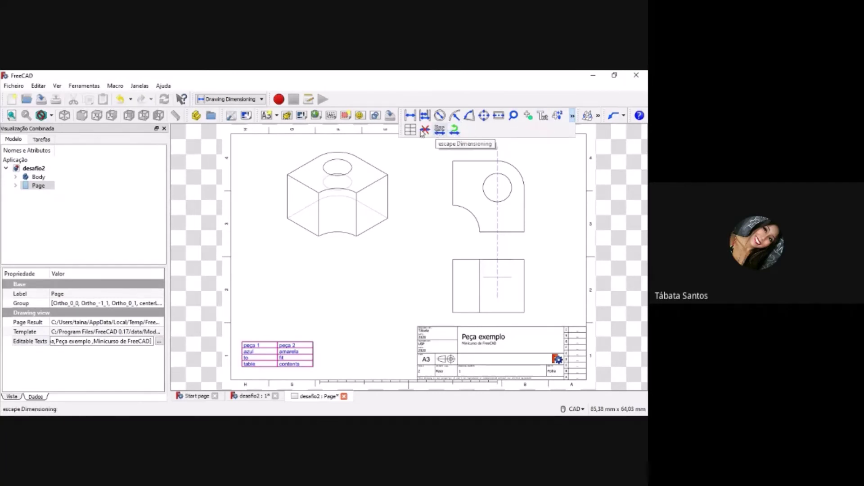
click(117, 100)
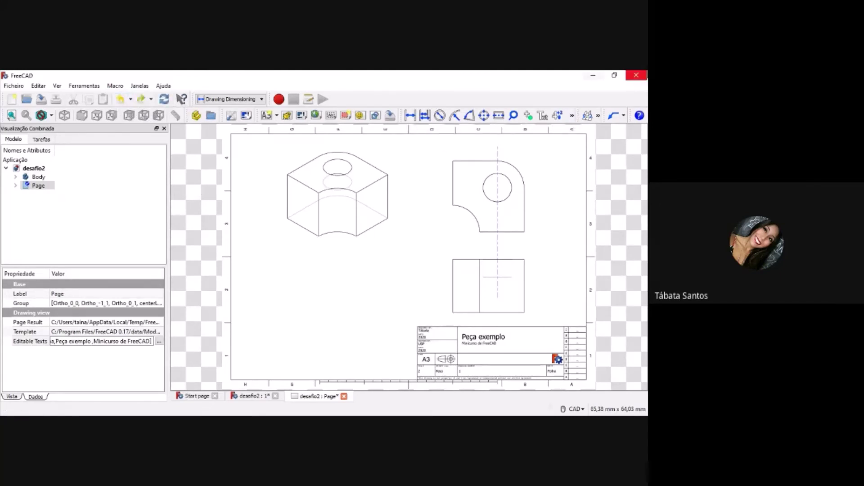
scroll(336, 195, up, 3)
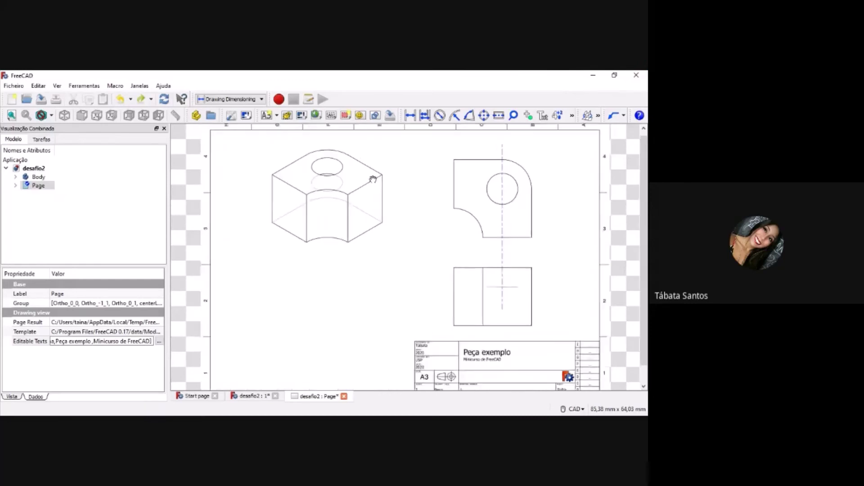